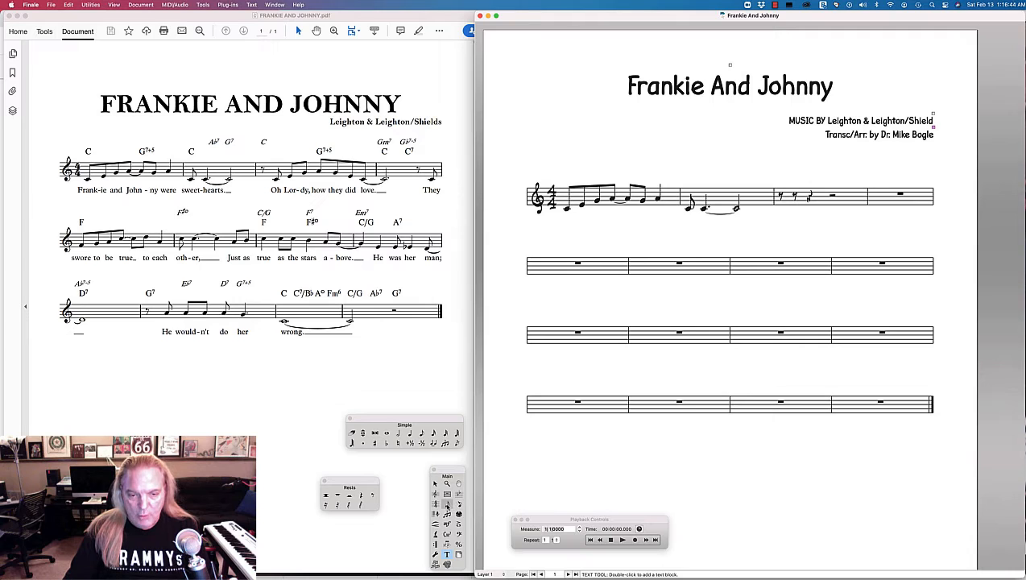
# - Activate the Simple Entry tool and reposition the Simple and Rests palettes
pyautogui.click(447, 505)
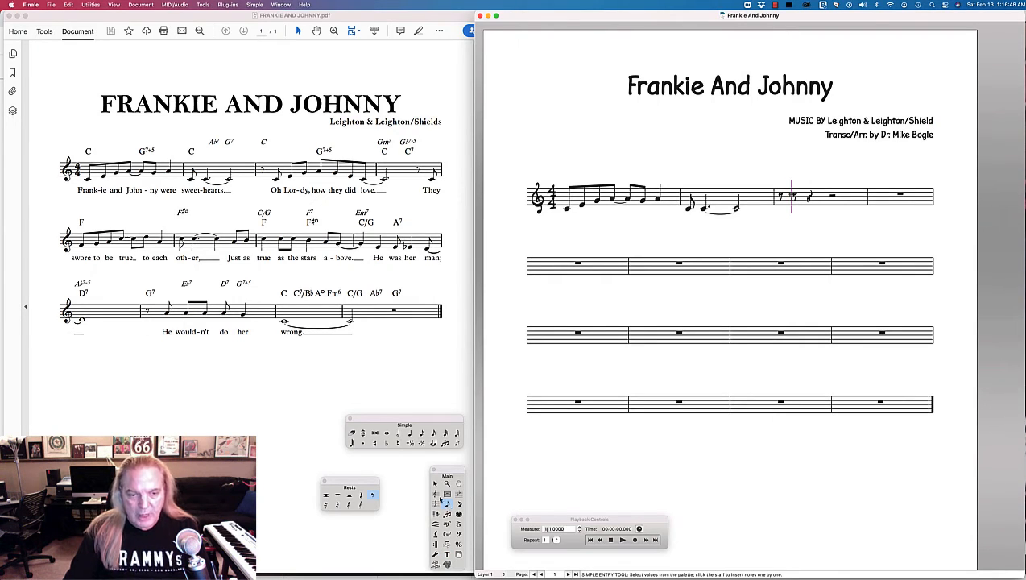
pyautogui.moveTo(385, 419); pyautogui.dragTo(381, 420)
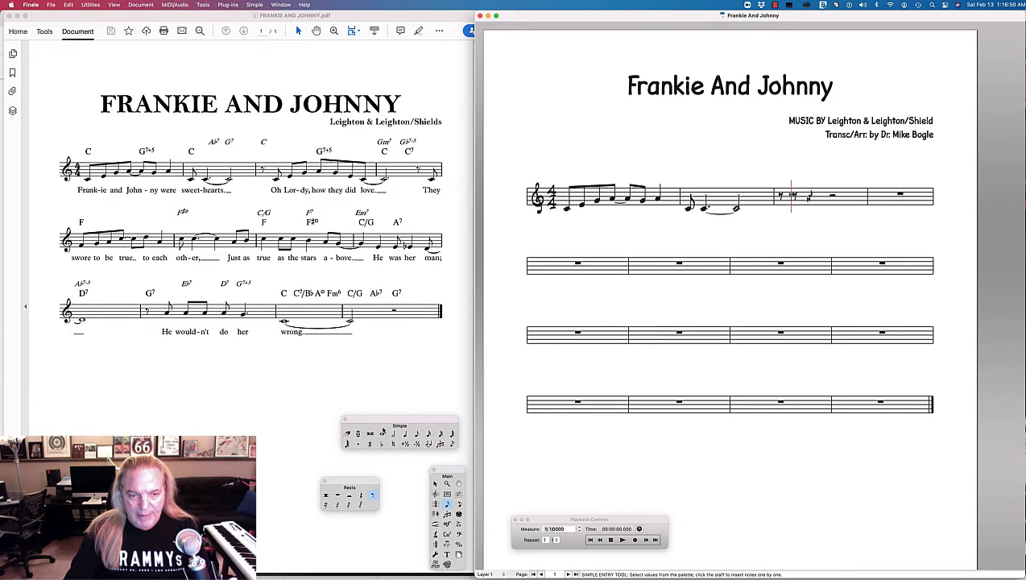
pyautogui.moveTo(357, 485); pyautogui.dragTo(364, 492)
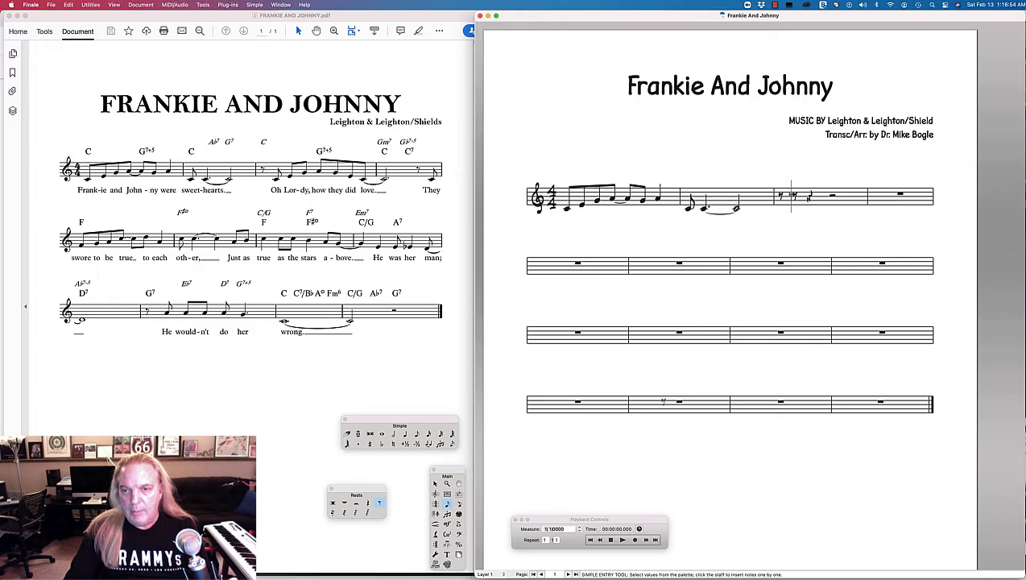
# - Use Speedy Entry to delete all the stray rests from the third measure of the first staff
pyautogui.click(460, 503)
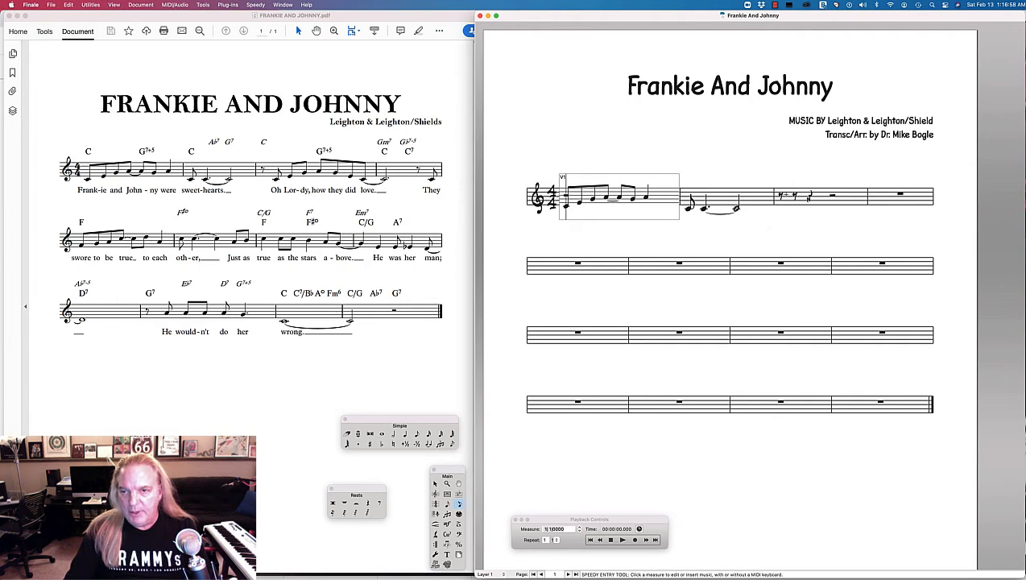
pyautogui.click(808, 203)
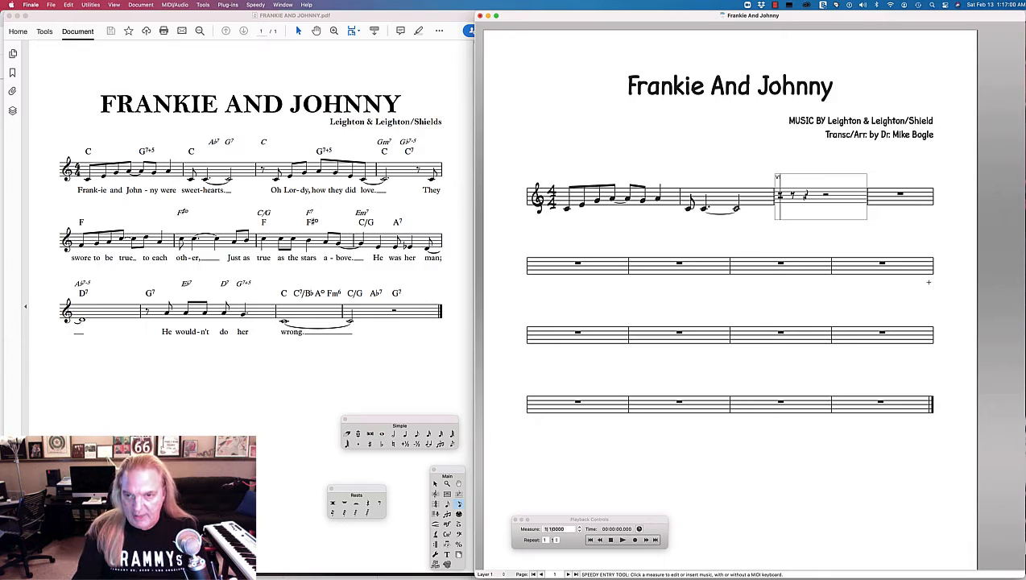
pyautogui.press('Delete')
pyautogui.press('Delete')
pyautogui.press('Delete')
pyautogui.press('Delete')
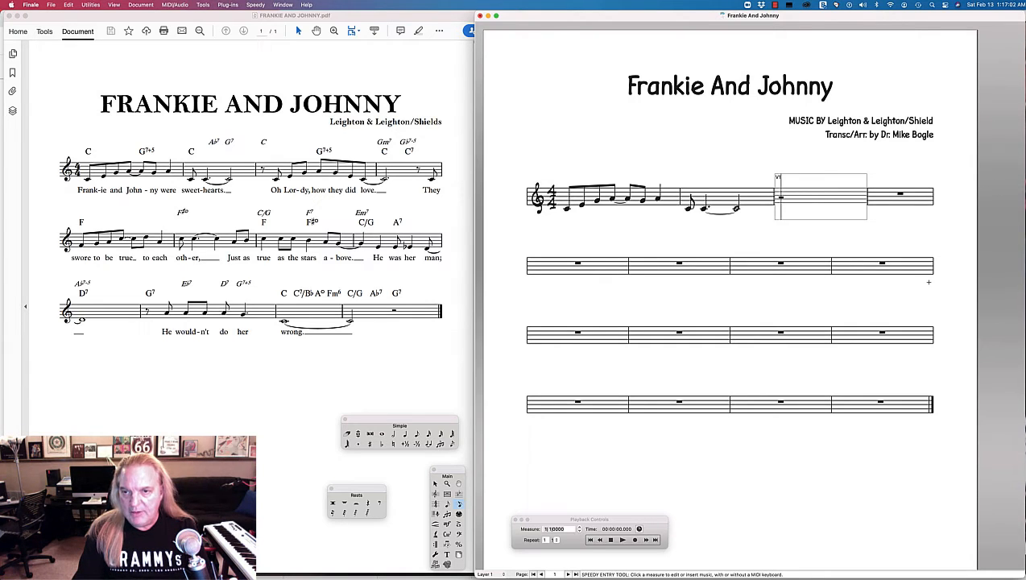
# - Place an eighth rest at the start of the third measure with Simple Entry
pyautogui.click(447, 504)
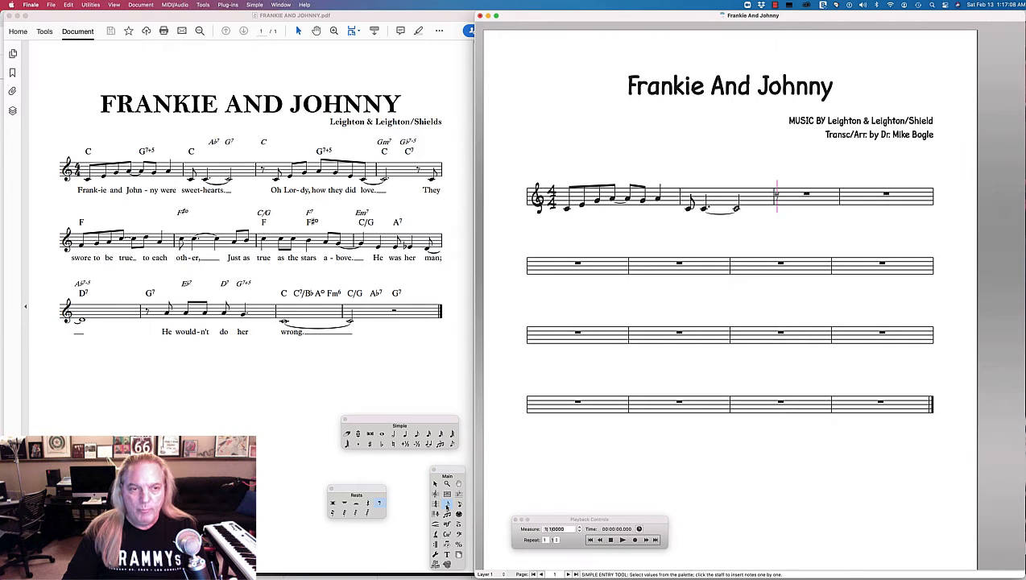
pyautogui.click(380, 504)
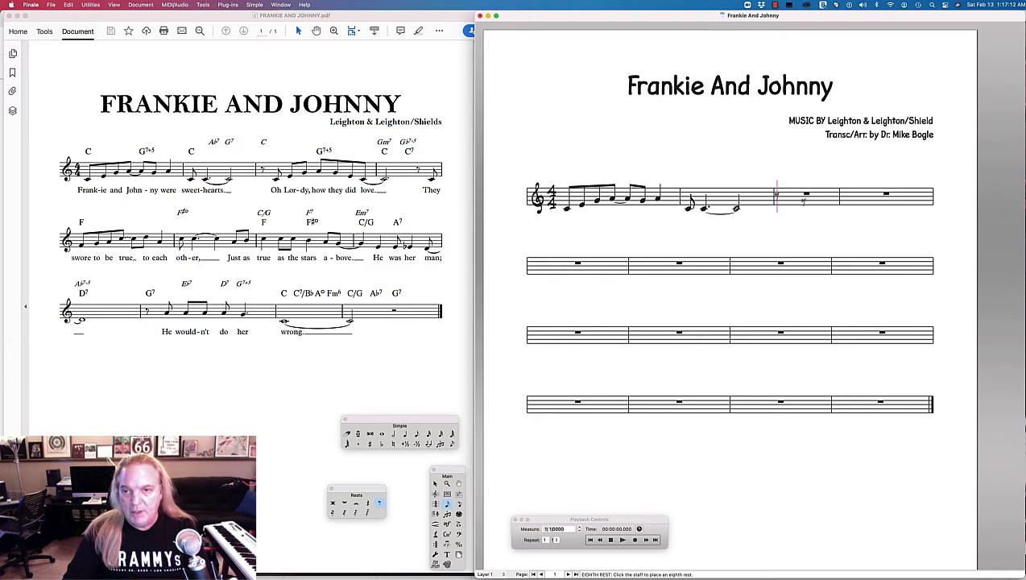
pyautogui.click(777, 196)
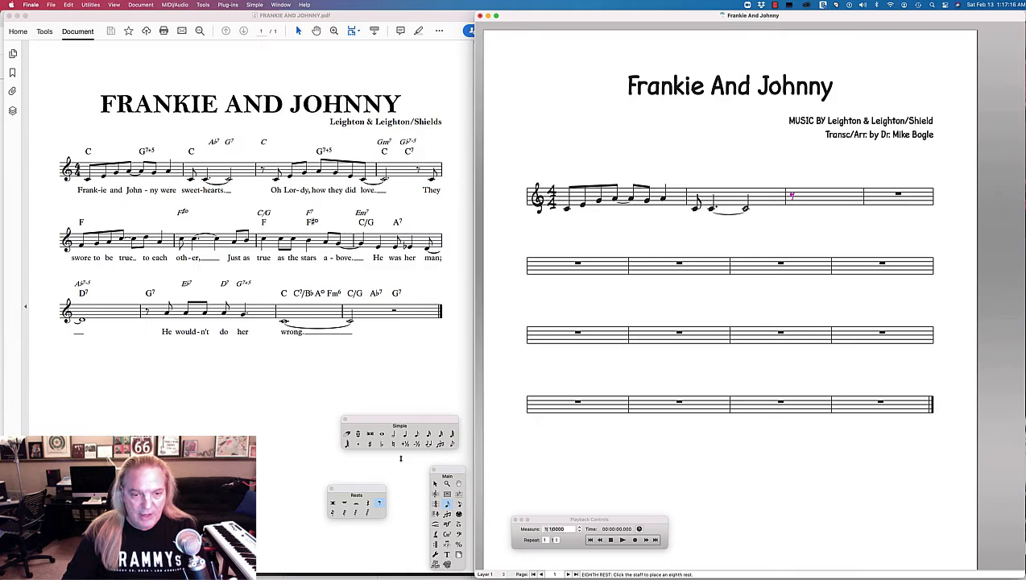
# - Complete the third measure with eighth notes C, E, G, A, G, E and C, tying the last C into the next measure
pyautogui.click(417, 433)
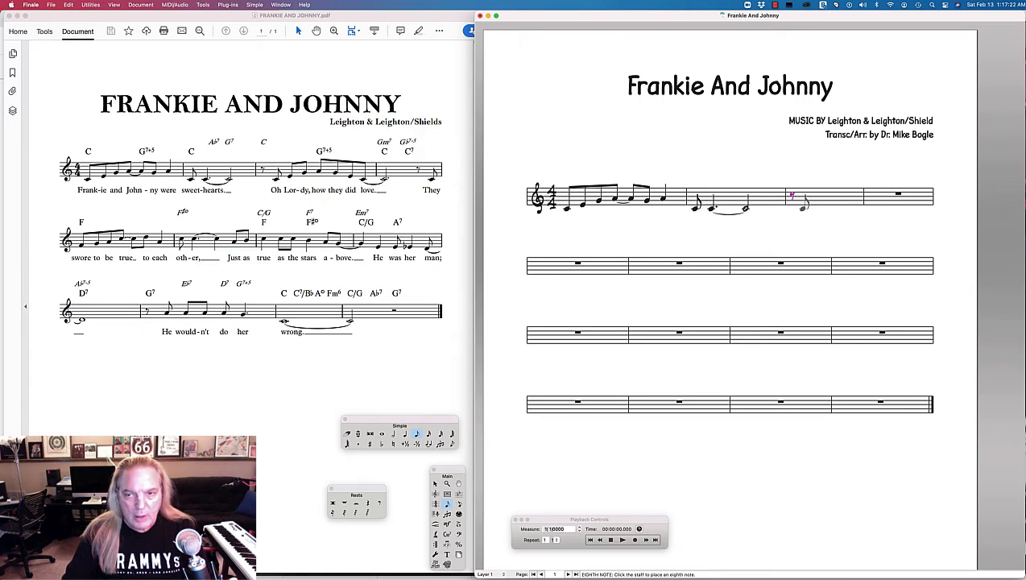
pyautogui.click(810, 202)
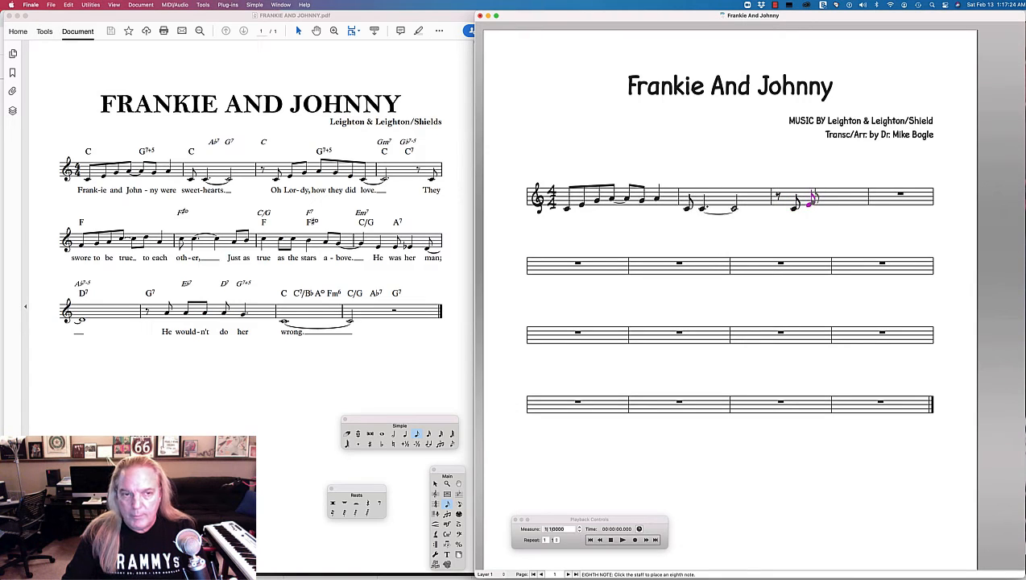
pyautogui.click(813, 201)
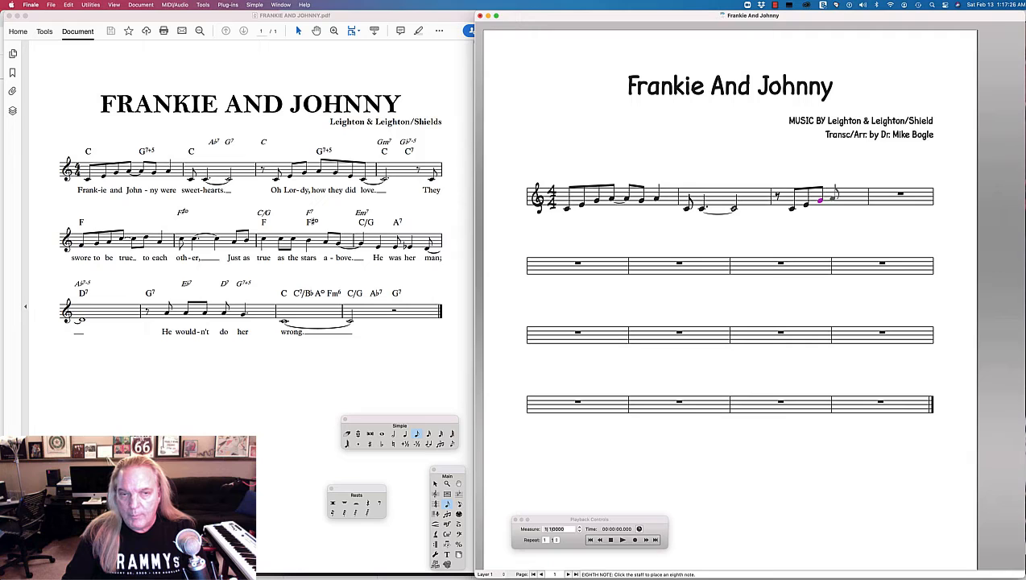
pyautogui.click(830, 199)
pyautogui.click(835, 197)
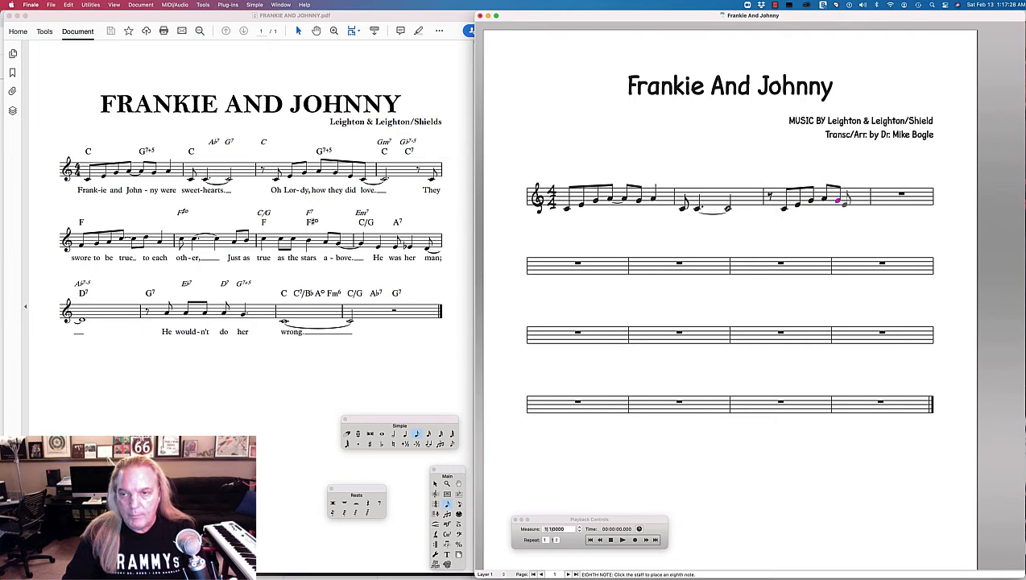
pyautogui.click(838, 201)
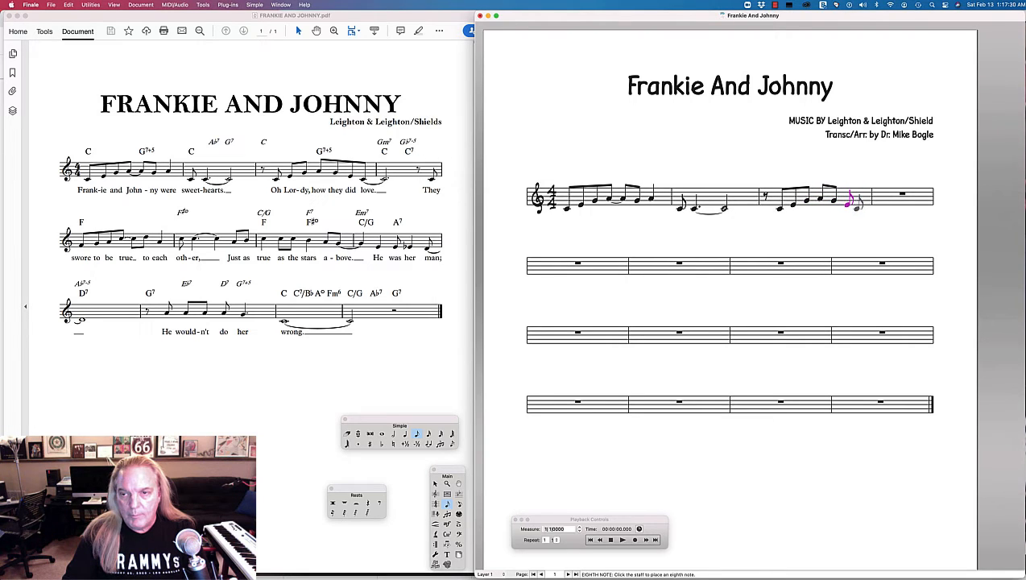
pyautogui.click(854, 205)
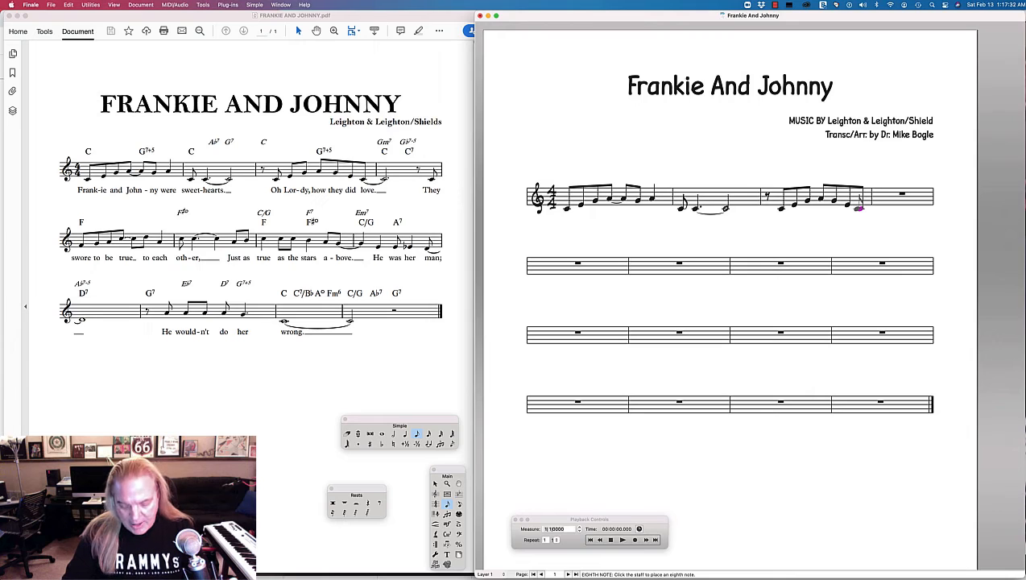
pyautogui.click(860, 208)
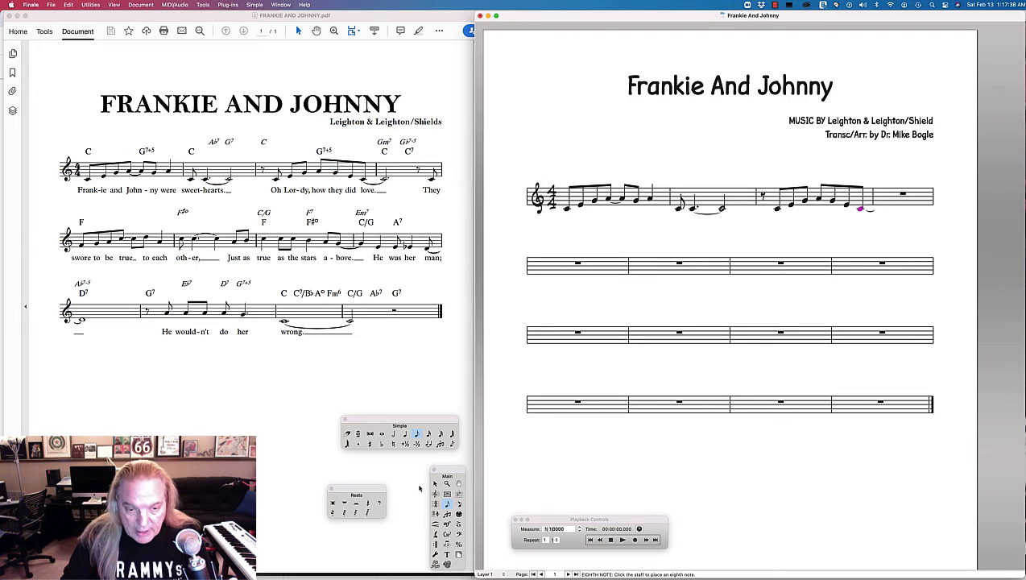
# - Fill the fourth measure with a dotted half note C, an eighth rest and an eighth note C
pyautogui.click(393, 435)
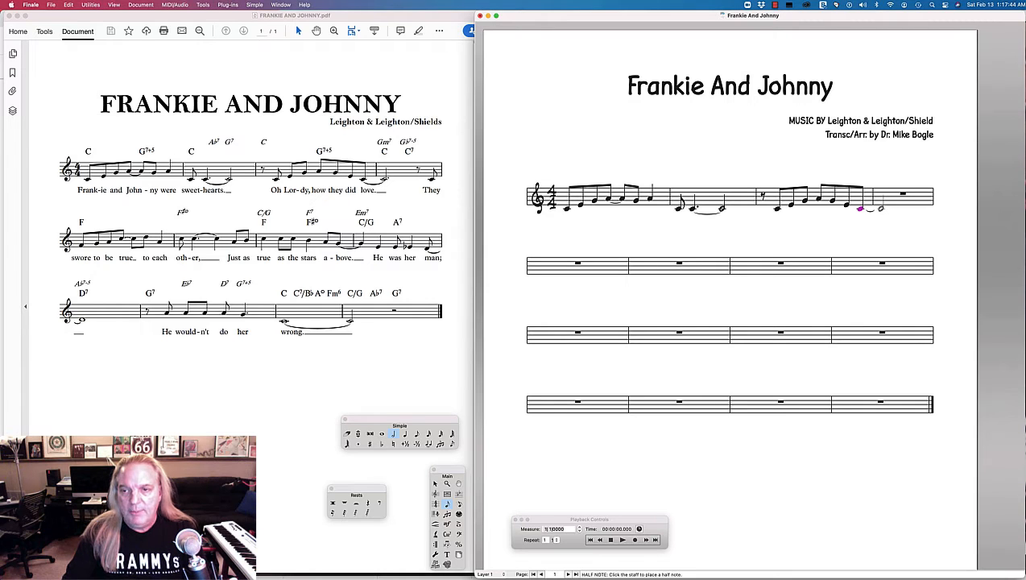
pyautogui.click(880, 209)
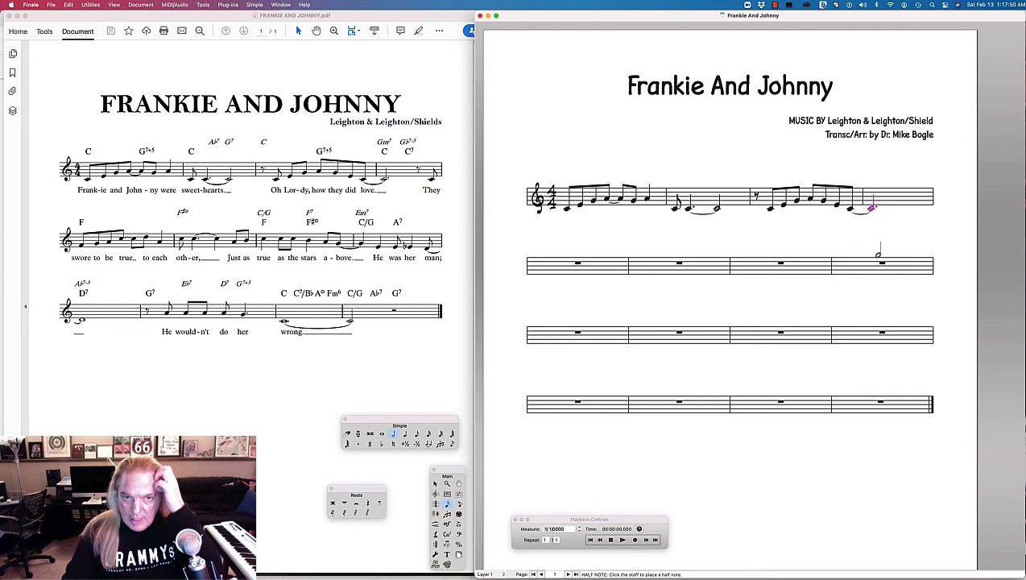
pyautogui.click(378, 503)
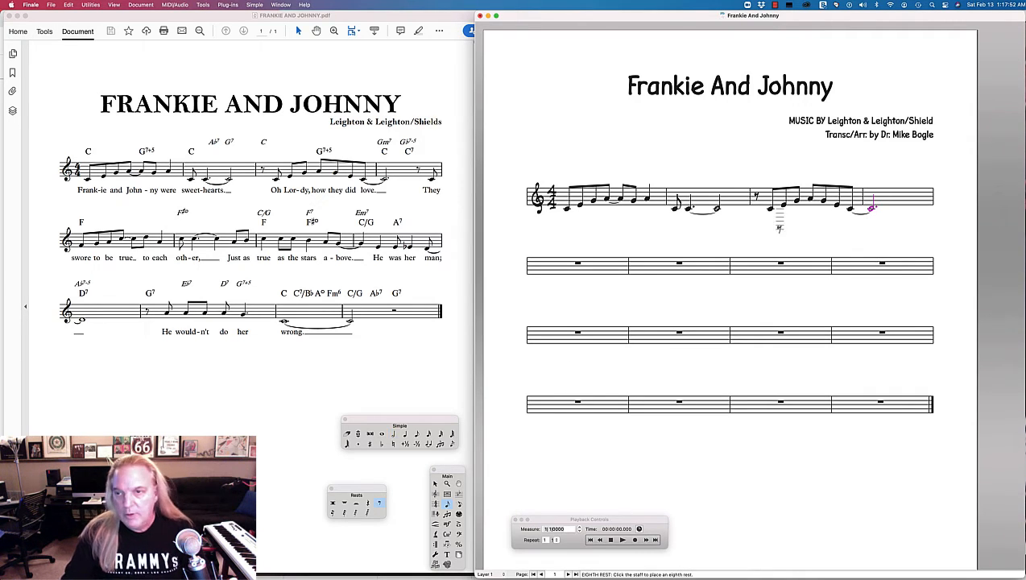
pyautogui.click(910, 196)
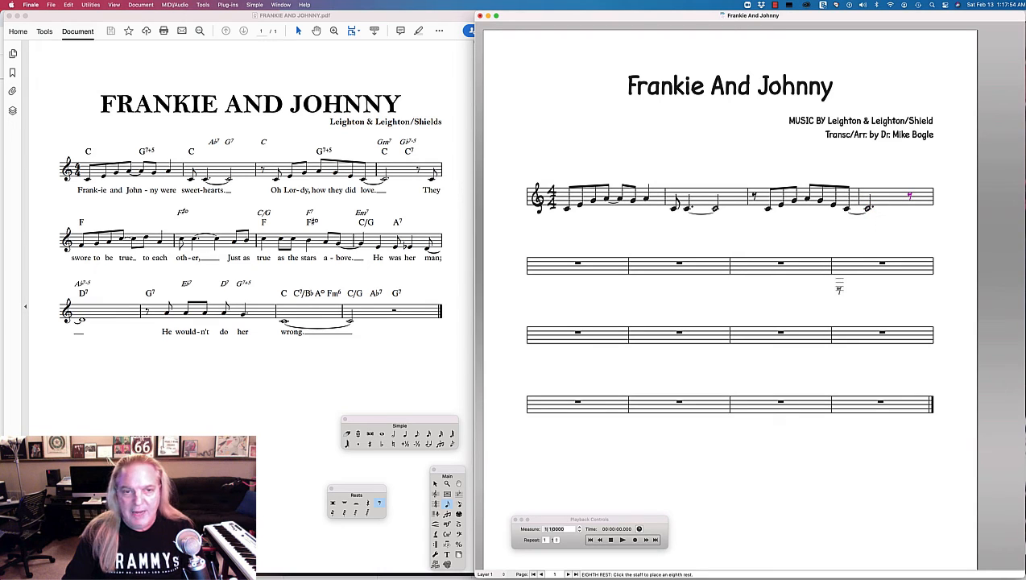
pyautogui.click(417, 433)
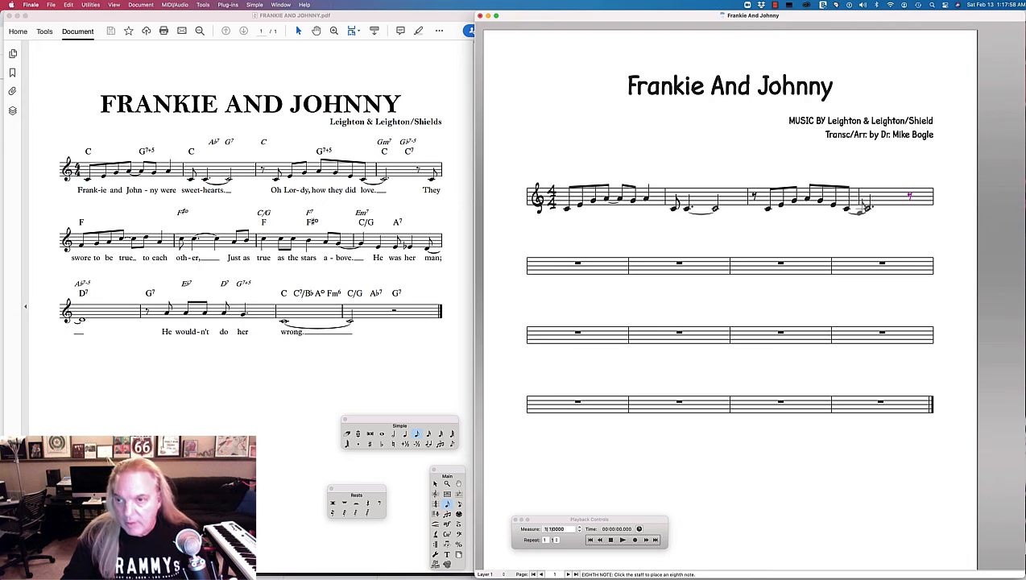
pyautogui.click(924, 204)
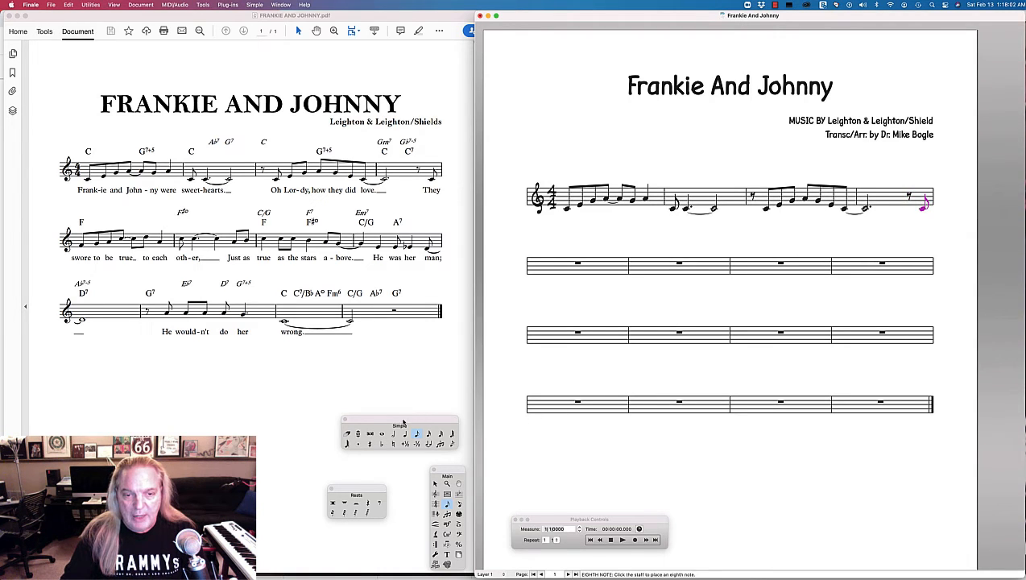
# - Move the Simple and Rests palettes nearer the score and fill measure five with eighths F, G, A, C tied to C, D and a quarter A
pyautogui.moveTo(404, 423); pyautogui.dragTo(432, 357)
pyautogui.moveTo(377, 489); pyautogui.dragTo(466, 419)
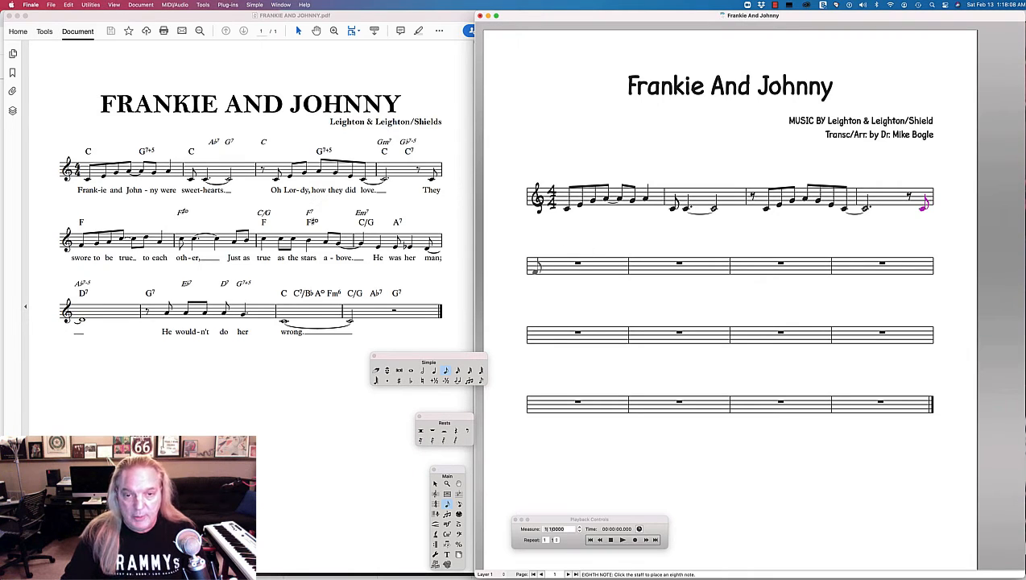
pyautogui.click(533, 270)
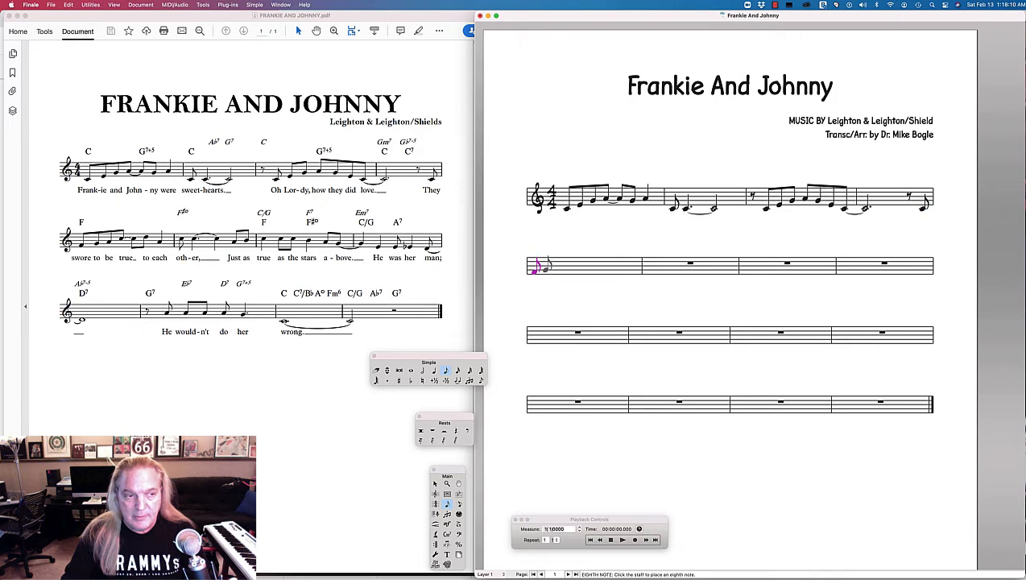
pyautogui.click(545, 270)
pyautogui.click(555, 268)
pyautogui.click(566, 266)
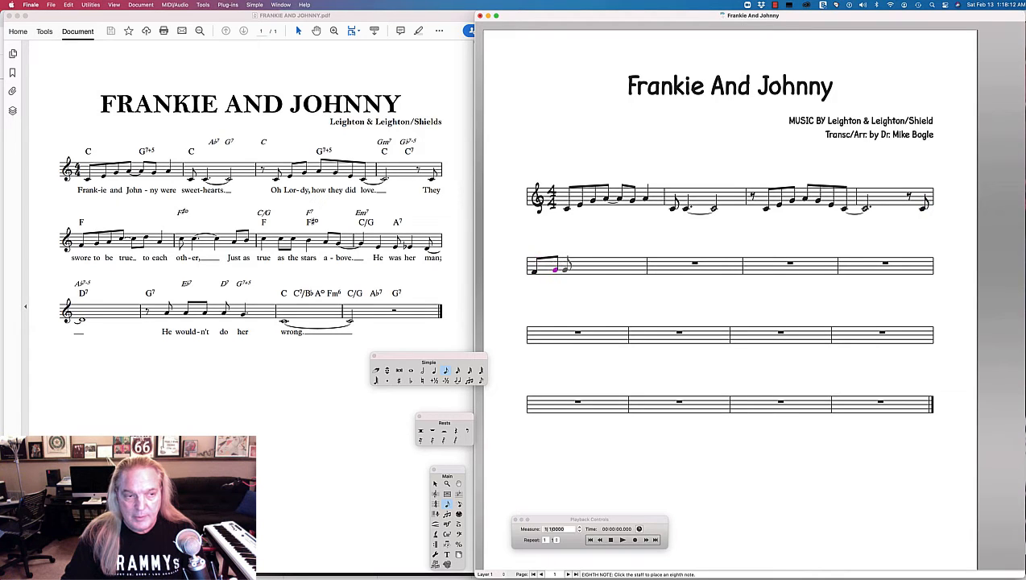
pyautogui.click(577, 266)
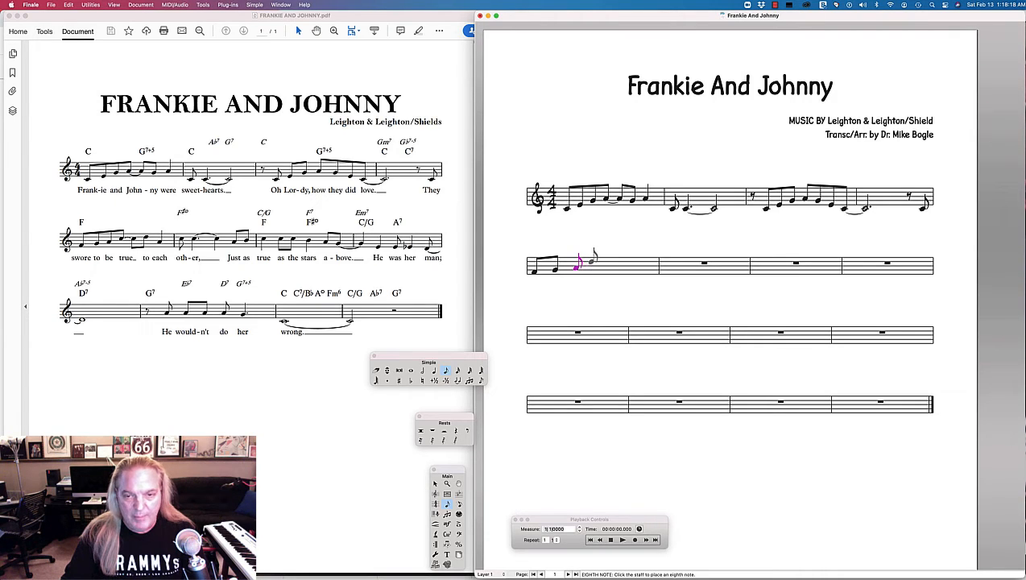
pyautogui.click(592, 263)
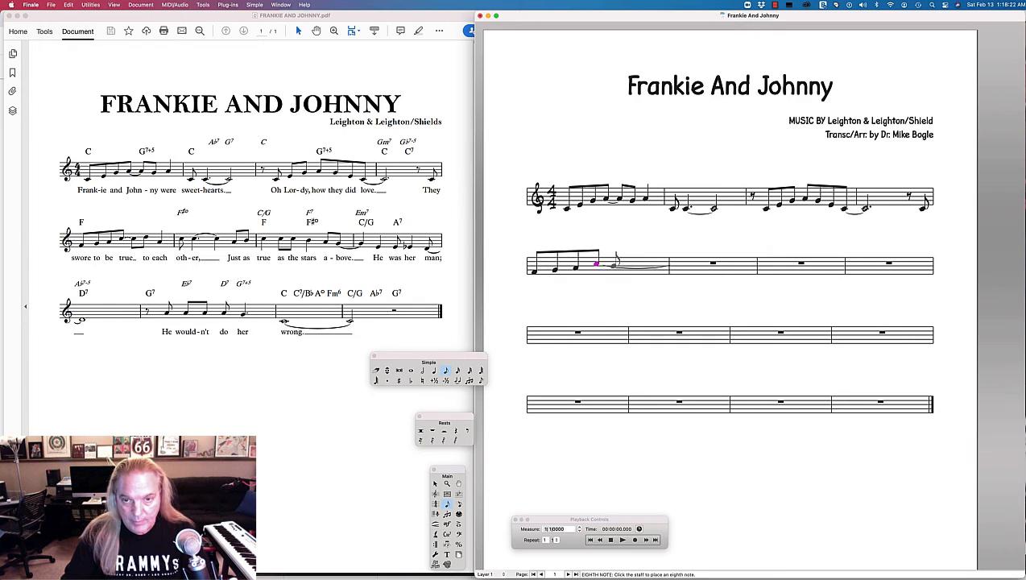
pyautogui.click(614, 265)
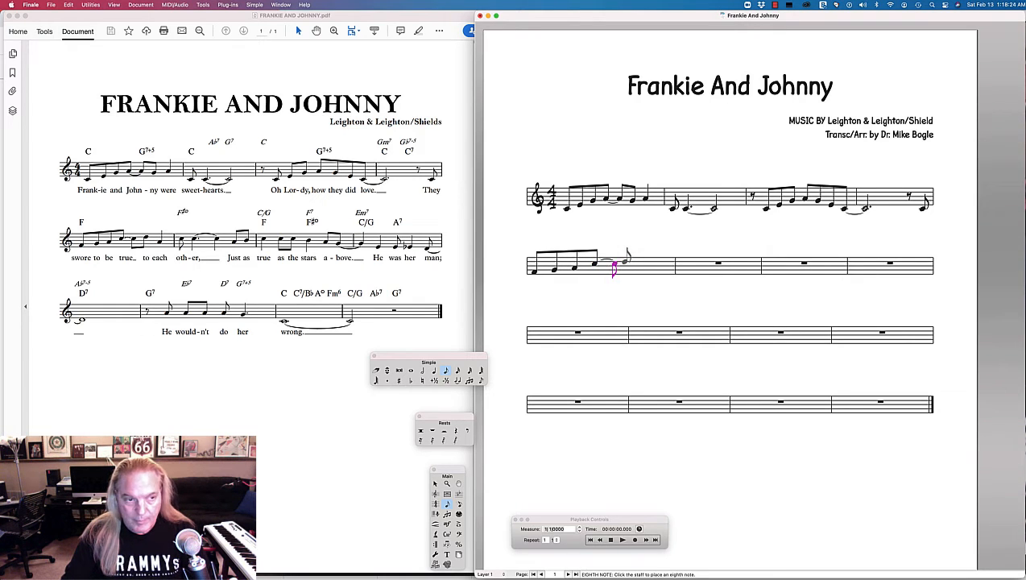
pyautogui.click(615, 265)
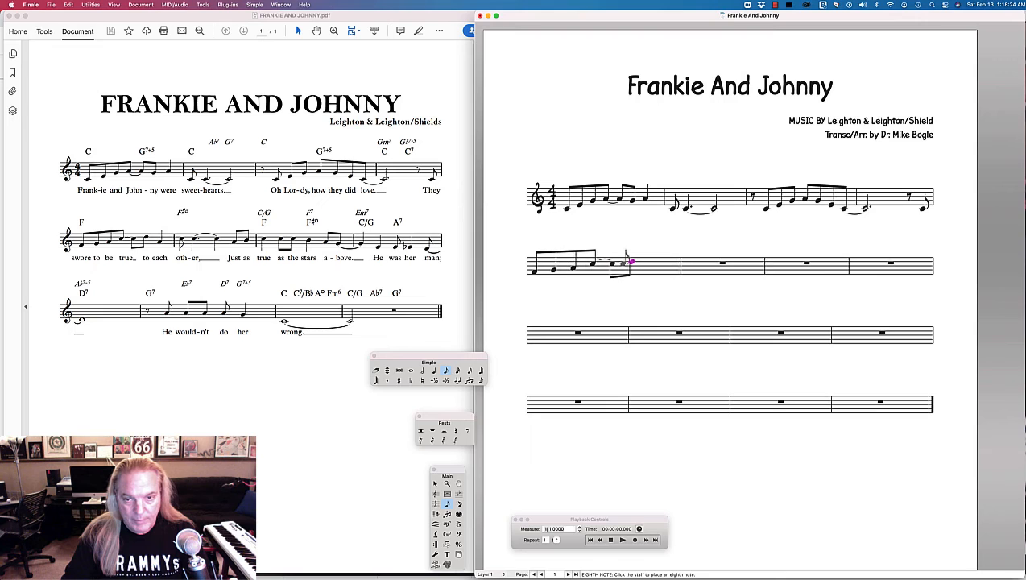
pyautogui.click(434, 371)
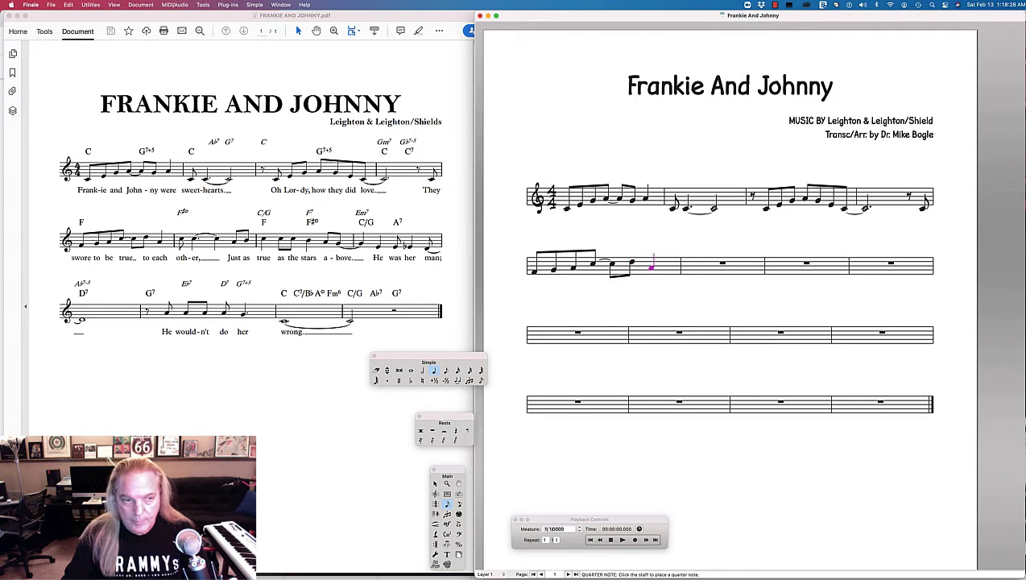
# - Fill measure six with an eighth C, a dotted quarter C tied to a quarter C, and eighths A and B
pyautogui.click(449, 371)
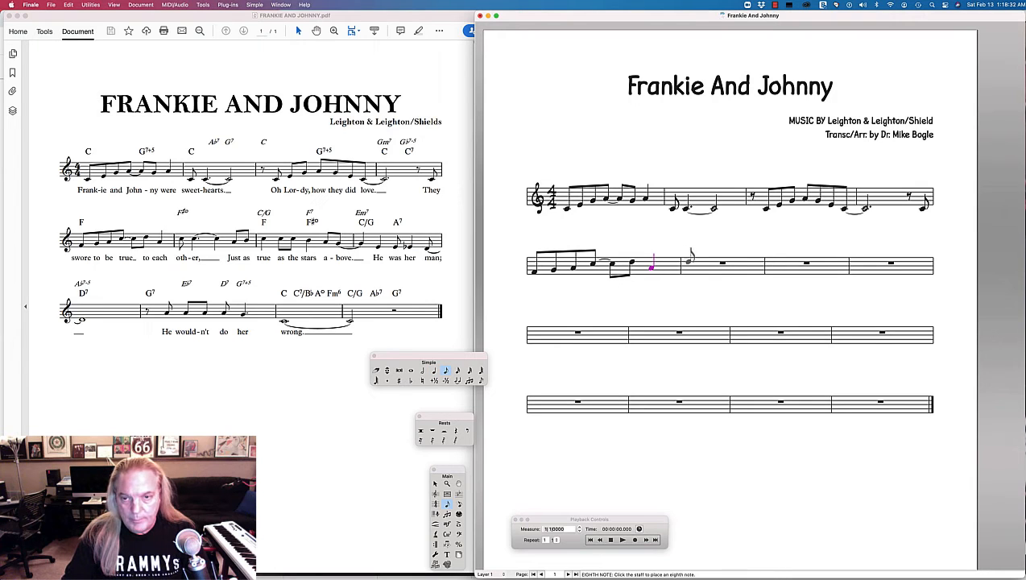
pyautogui.click(690, 258)
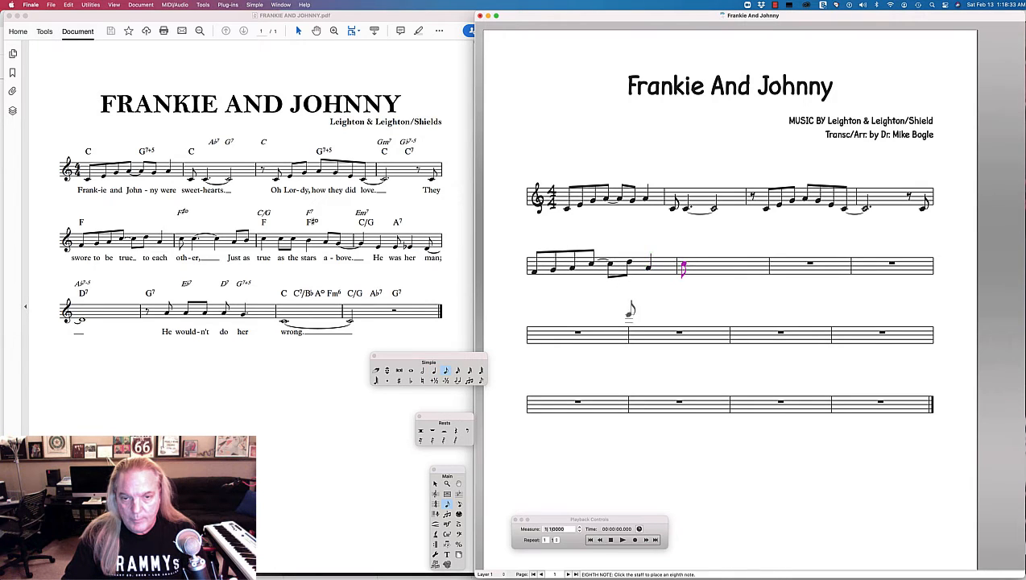
pyautogui.click(434, 372)
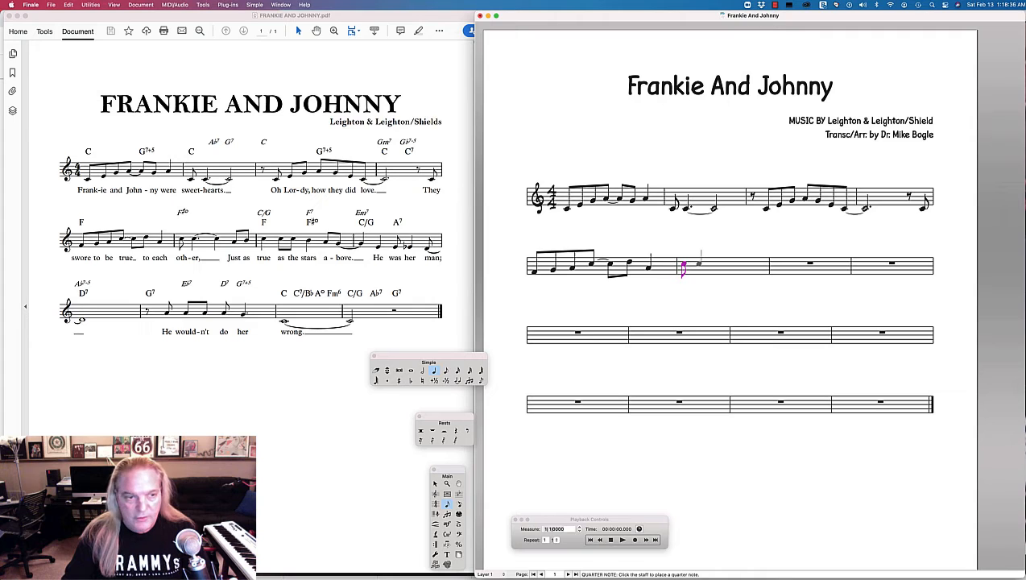
pyautogui.click(699, 263)
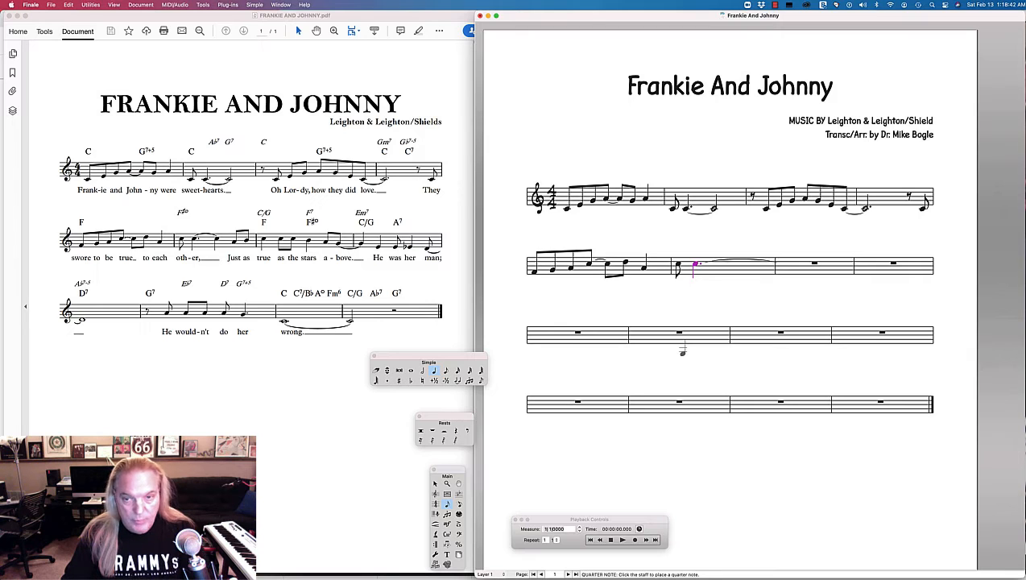
pyautogui.click(717, 263)
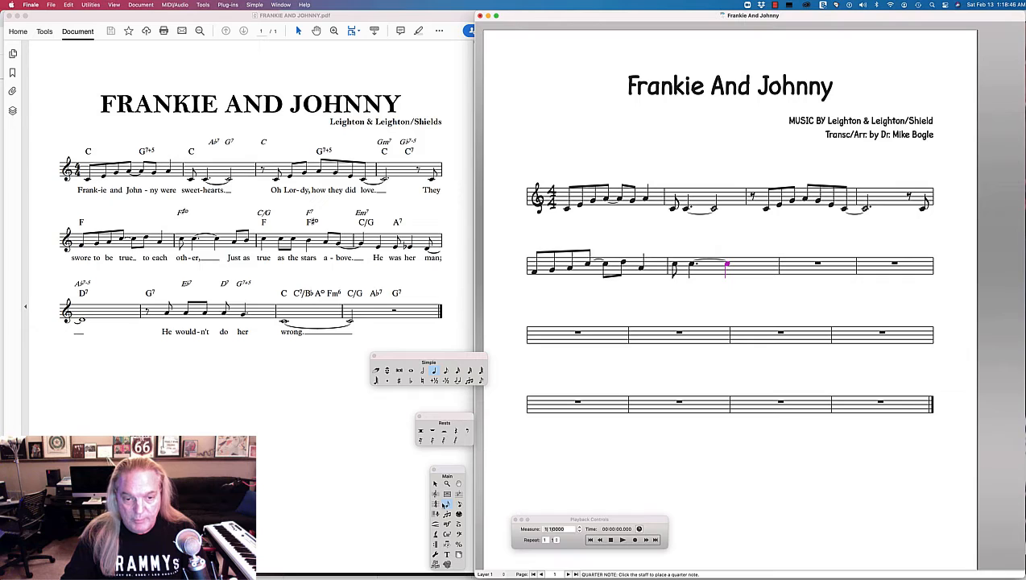
pyautogui.click(445, 370)
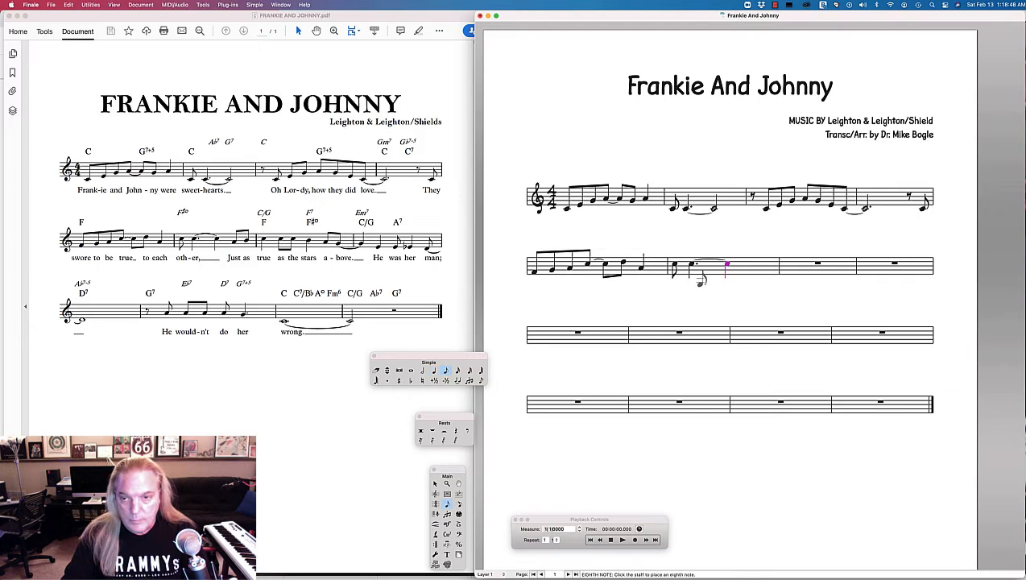
pyautogui.click(755, 263)
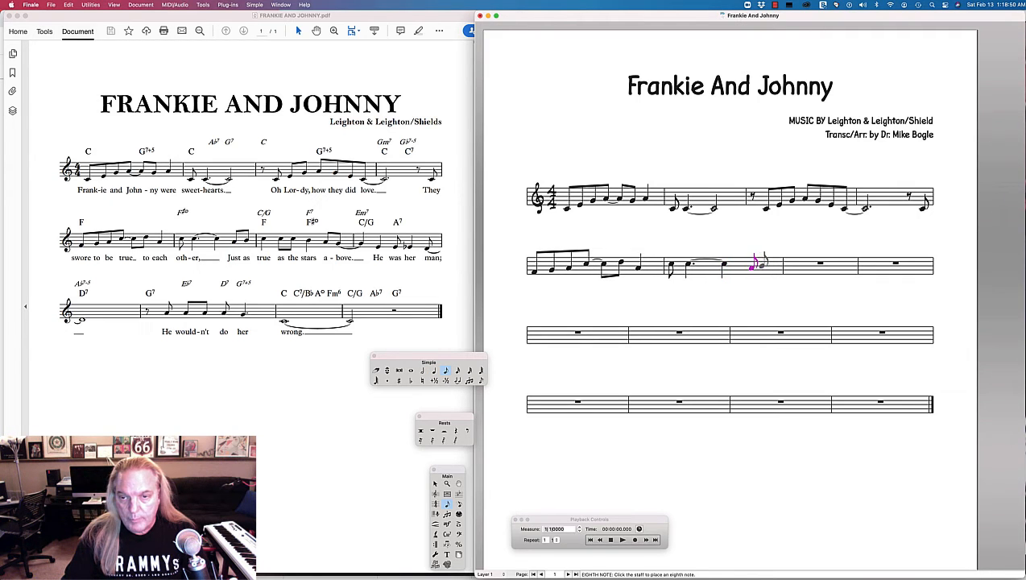
pyautogui.click(763, 265)
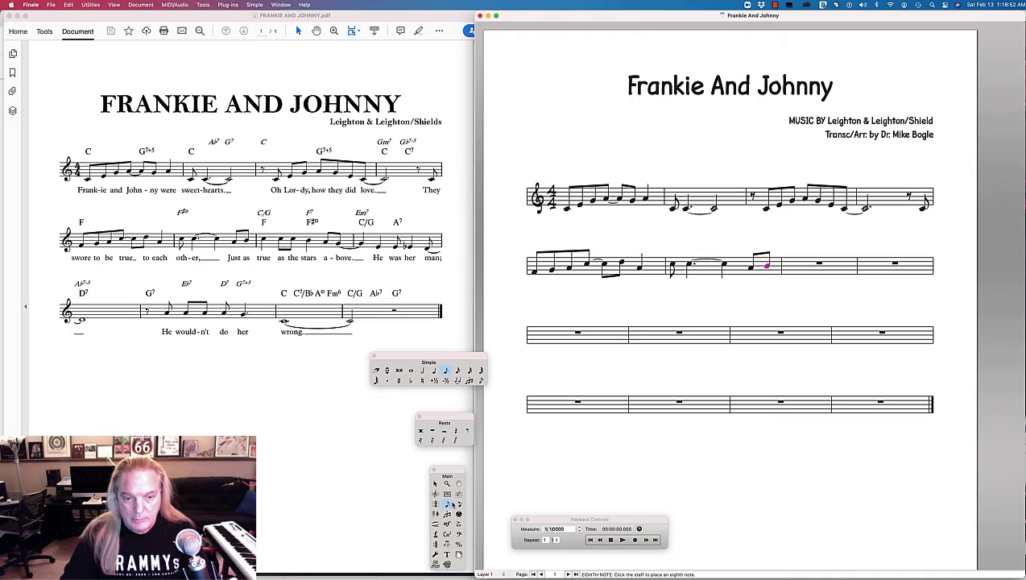
# - Fill measure seven with a quarter C, two eighth Cs, a quarter B and eighths A and G, tying the G into the next measure
pyautogui.click(433, 370)
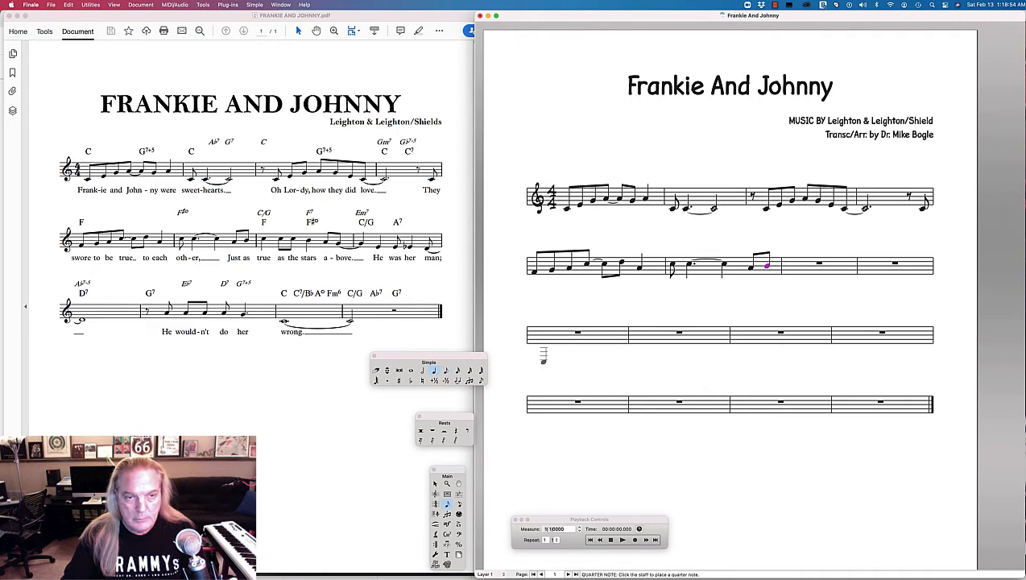
pyautogui.click(783, 264)
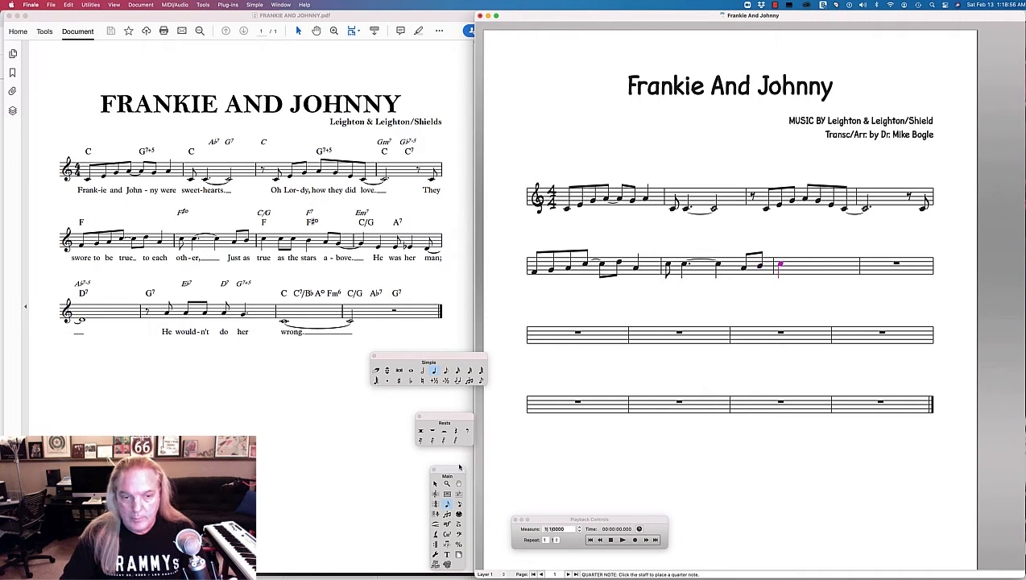
pyautogui.click(445, 371)
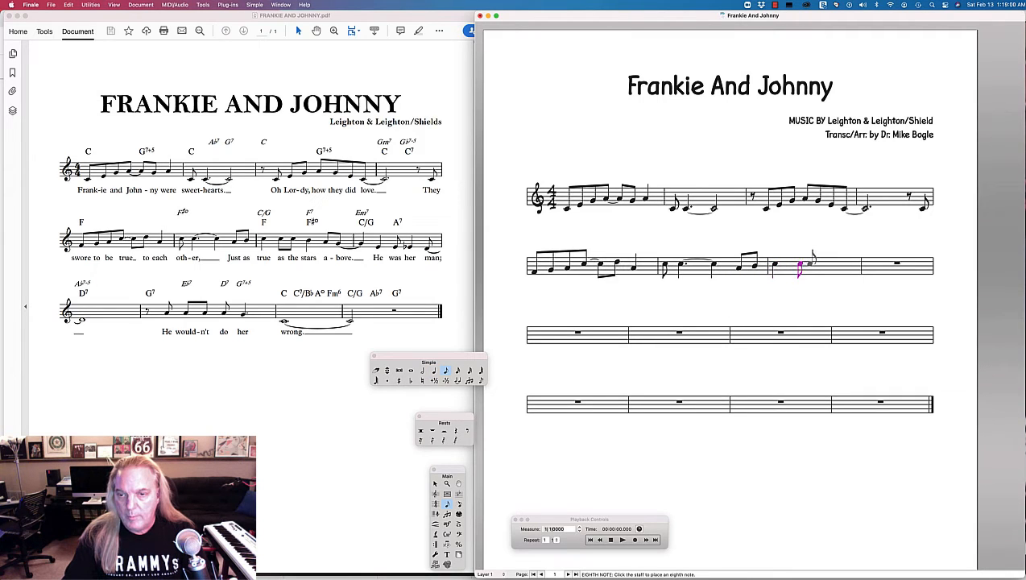
pyautogui.click(805, 264)
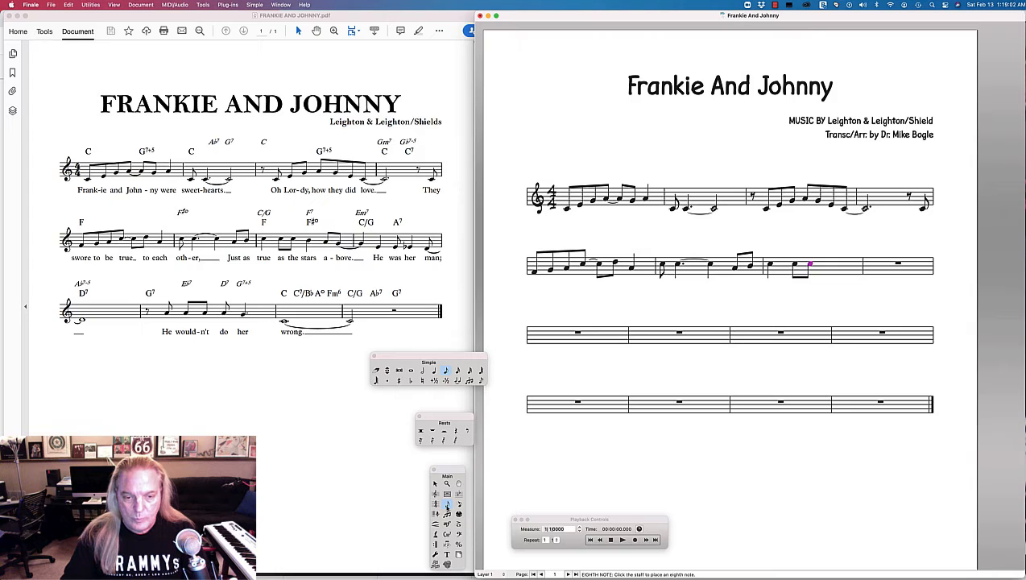
pyautogui.click(434, 370)
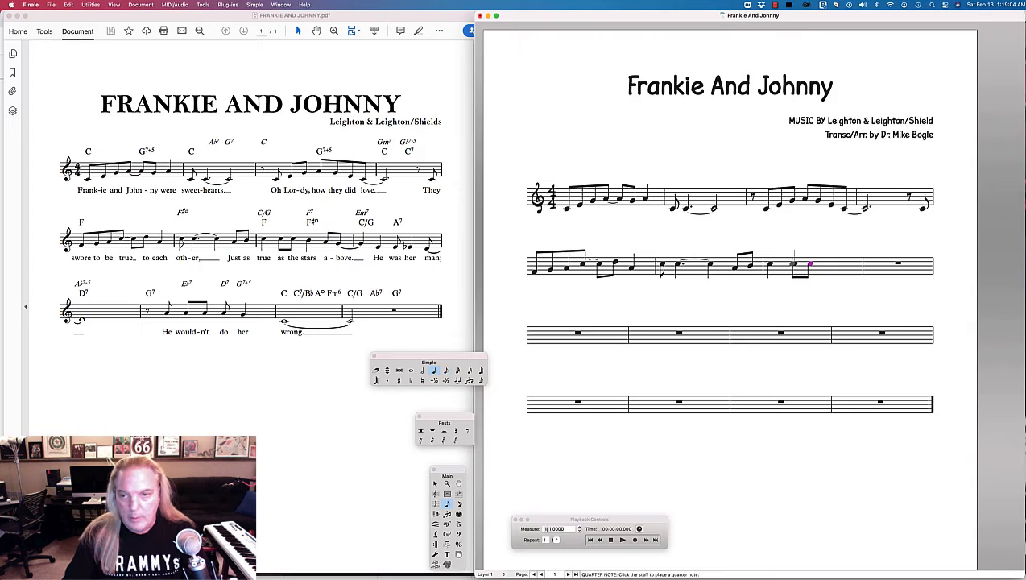
pyautogui.click(820, 268)
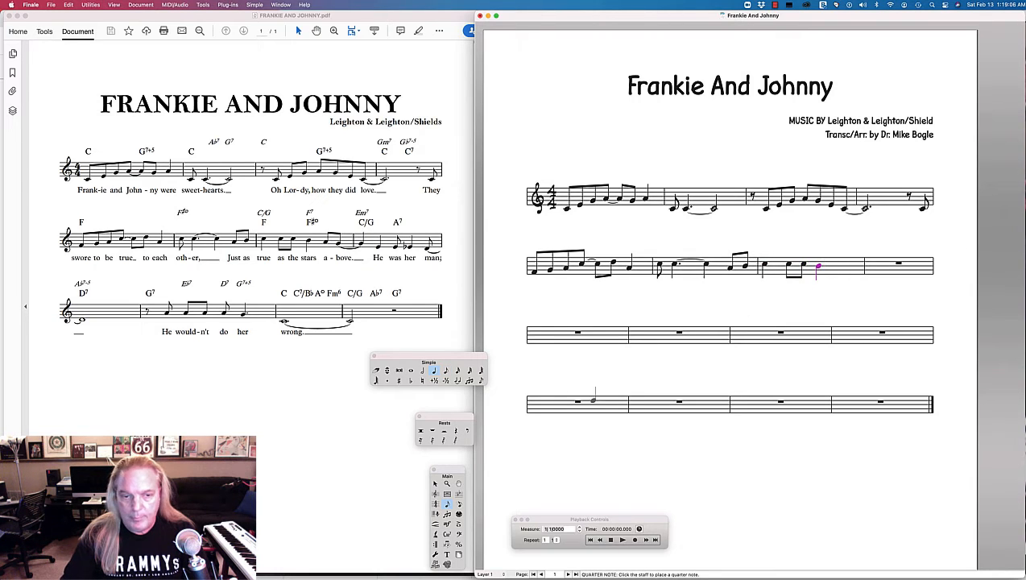
pyautogui.click(446, 370)
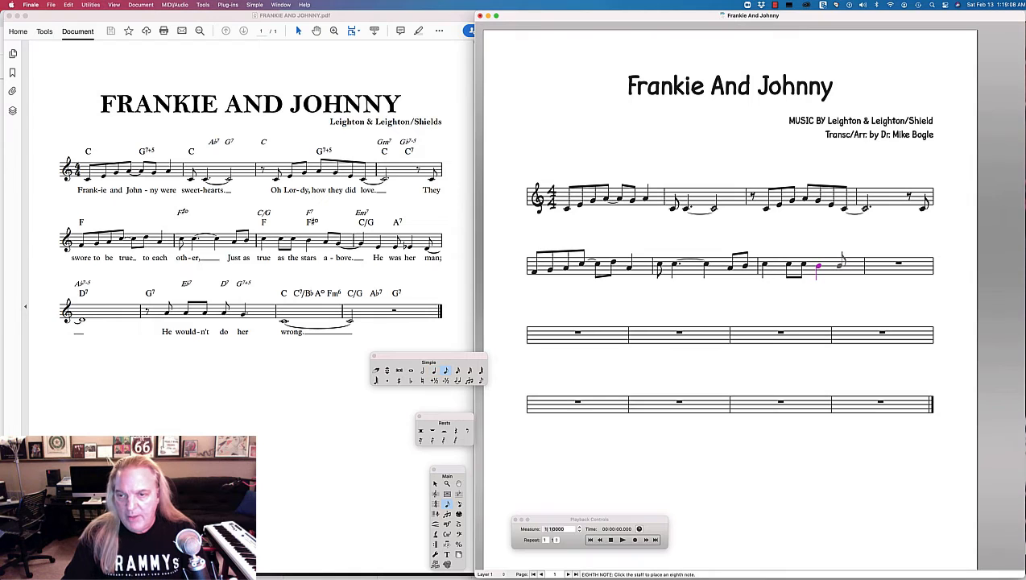
pyautogui.click(840, 266)
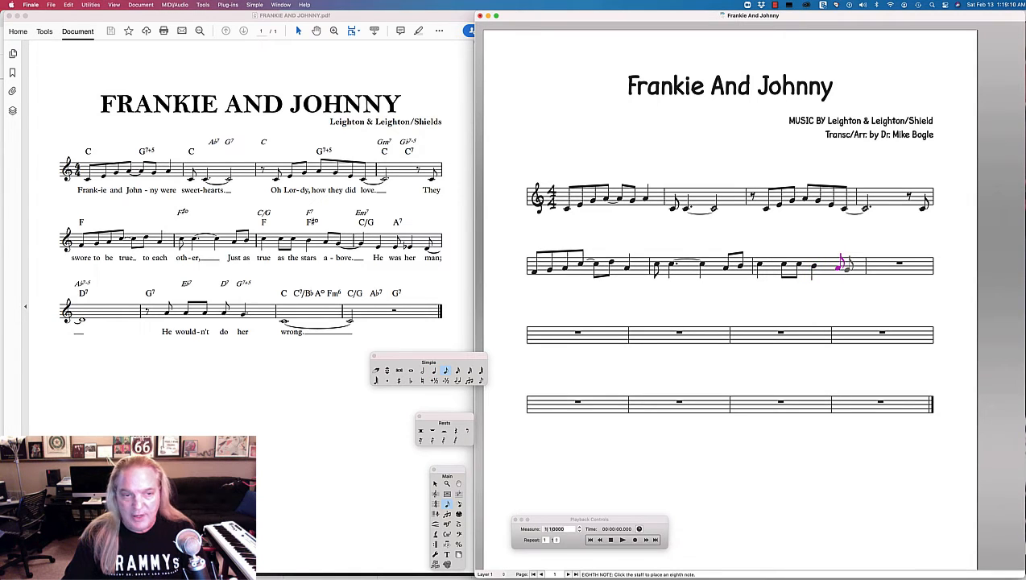
pyautogui.click(851, 266)
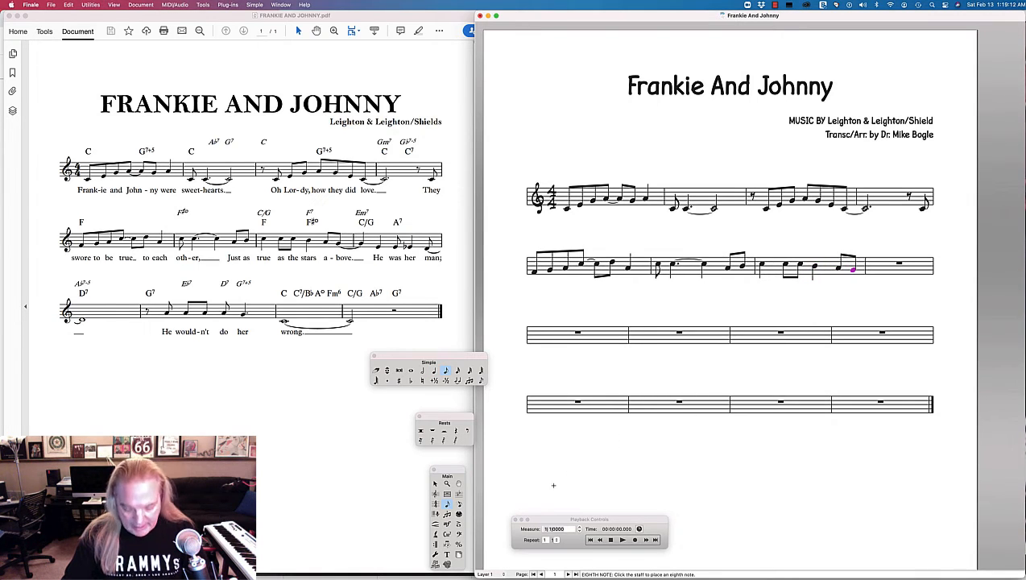
pyautogui.press('t')
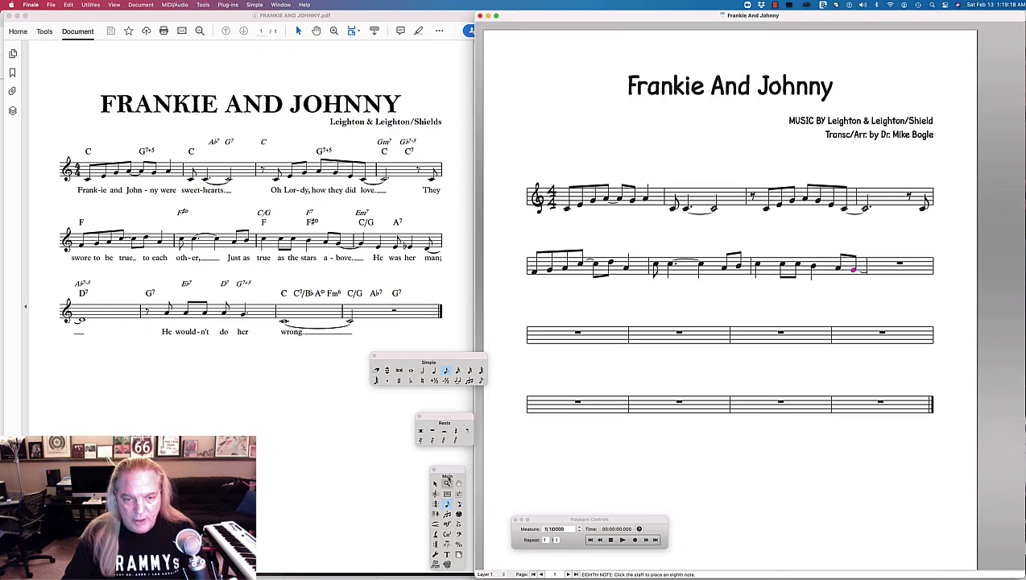
# - Fill measure eight with quarters G and E, an eighth E, a quarter E-flat and an eighth D tied into the next measure
pyautogui.click(434, 371)
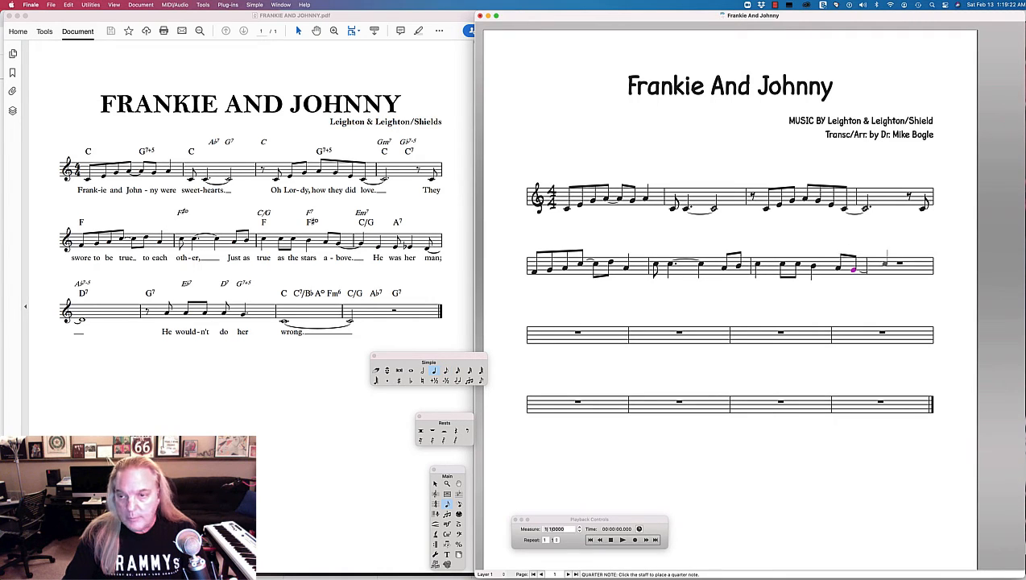
pyautogui.click(874, 270)
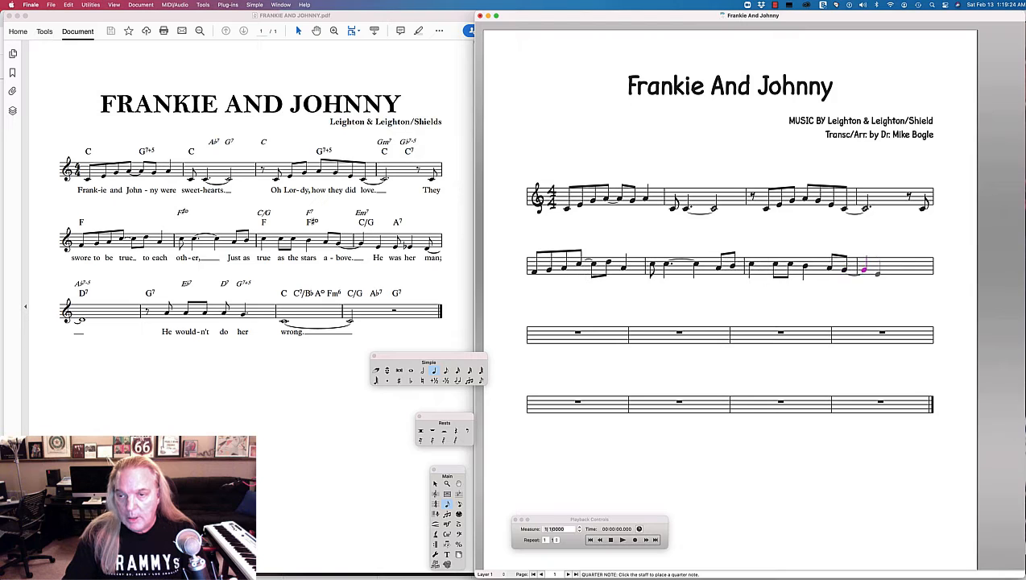
pyautogui.click(878, 273)
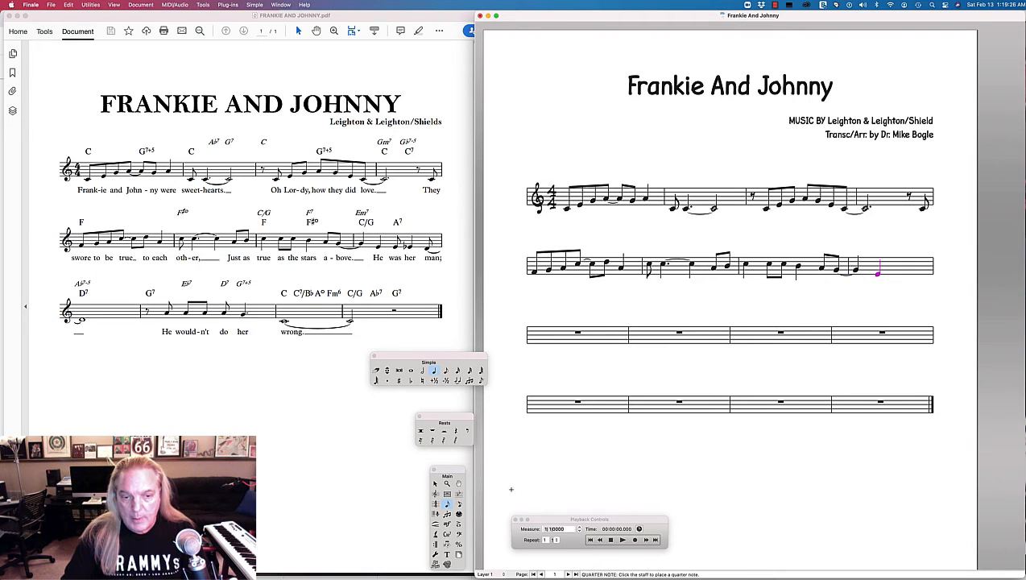
pyautogui.click(446, 371)
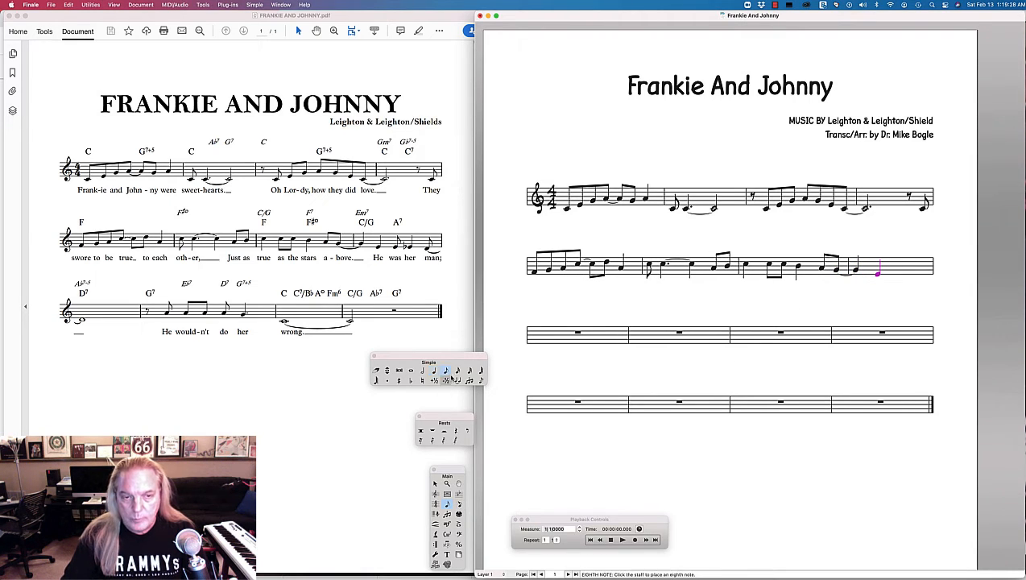
pyautogui.click(885, 270)
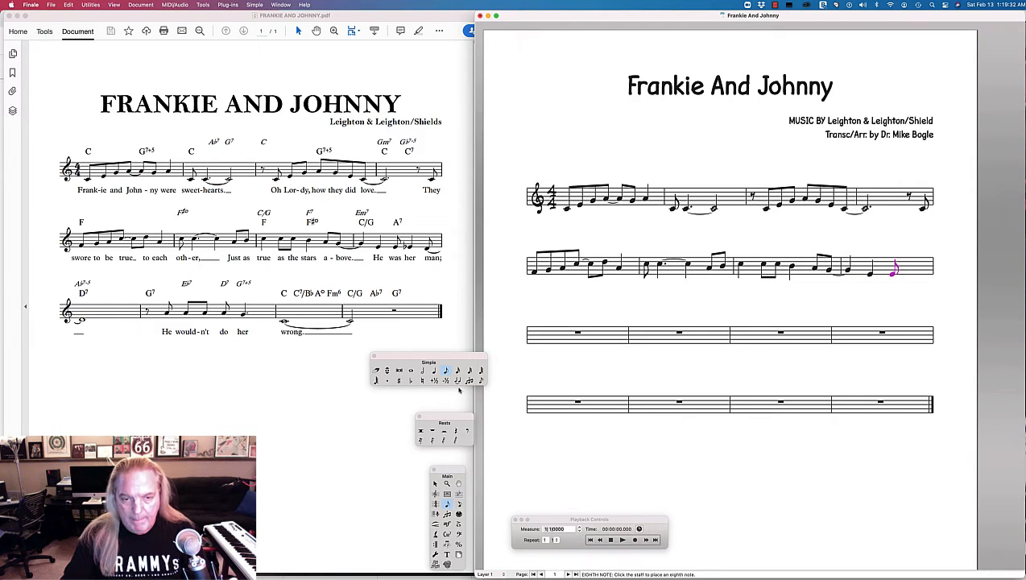
pyautogui.click(434, 370)
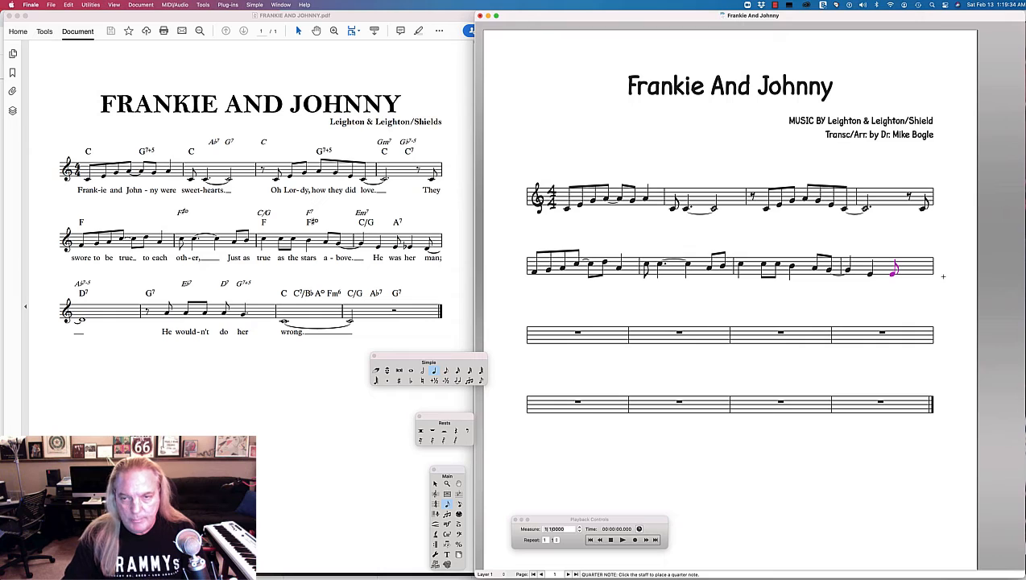
pyautogui.click(901, 271)
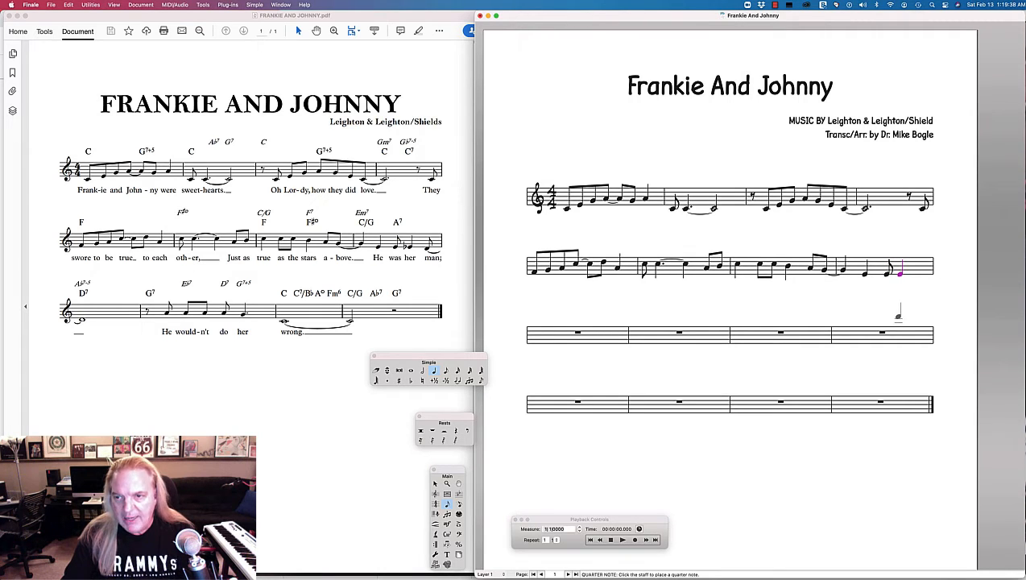
pyautogui.press('-')
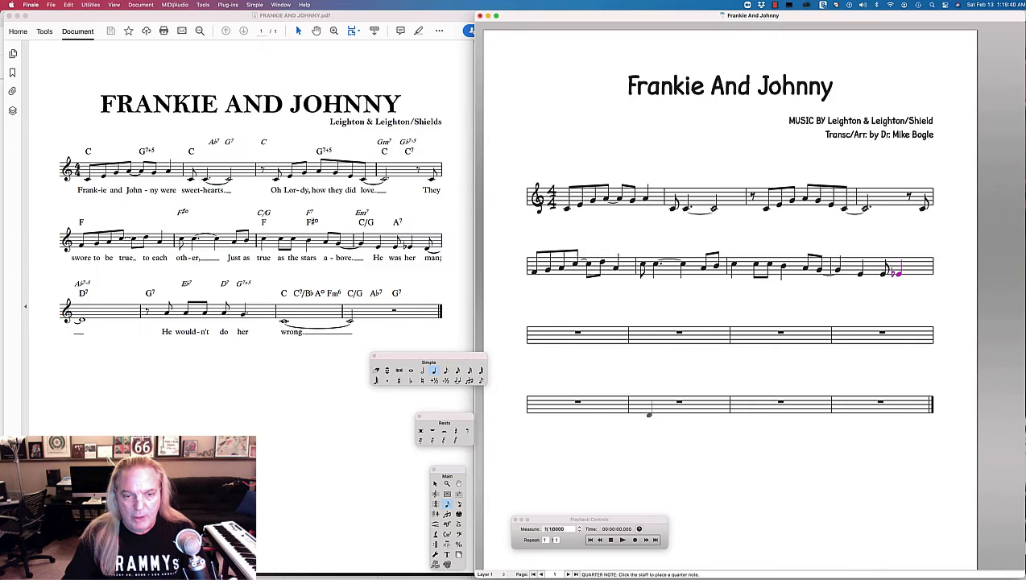
pyautogui.click(445, 370)
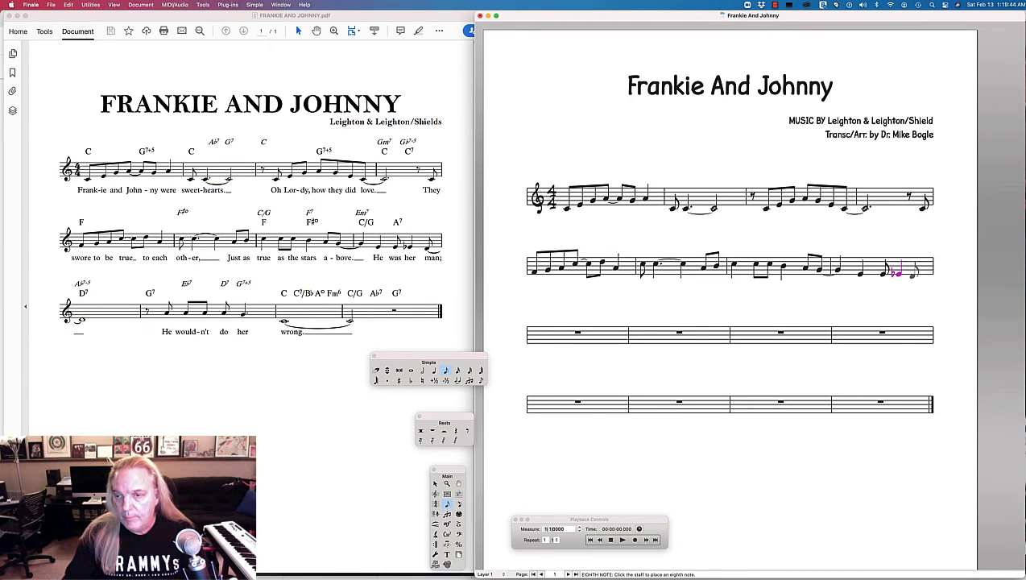
pyautogui.click(916, 274)
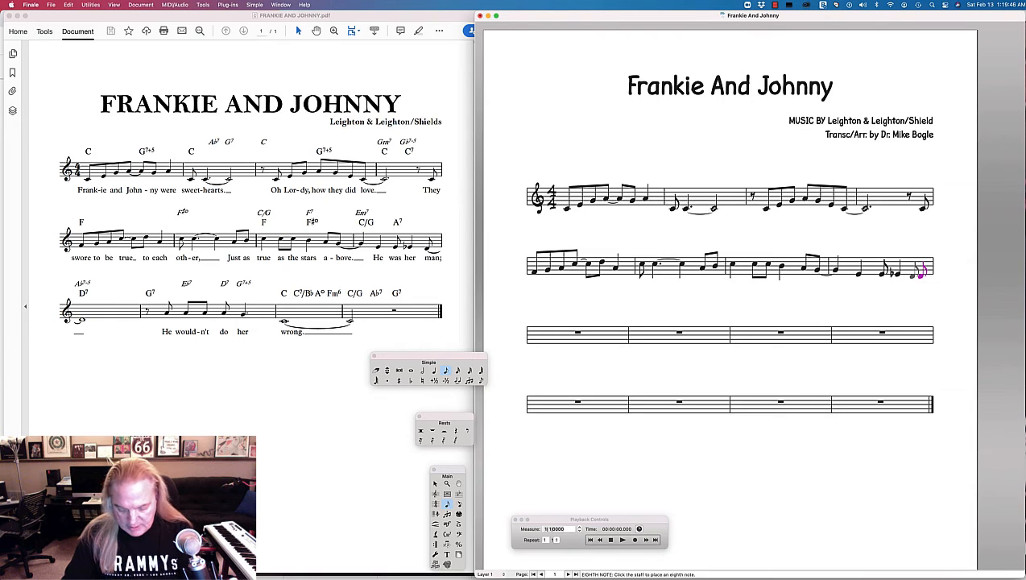
pyautogui.press('t')
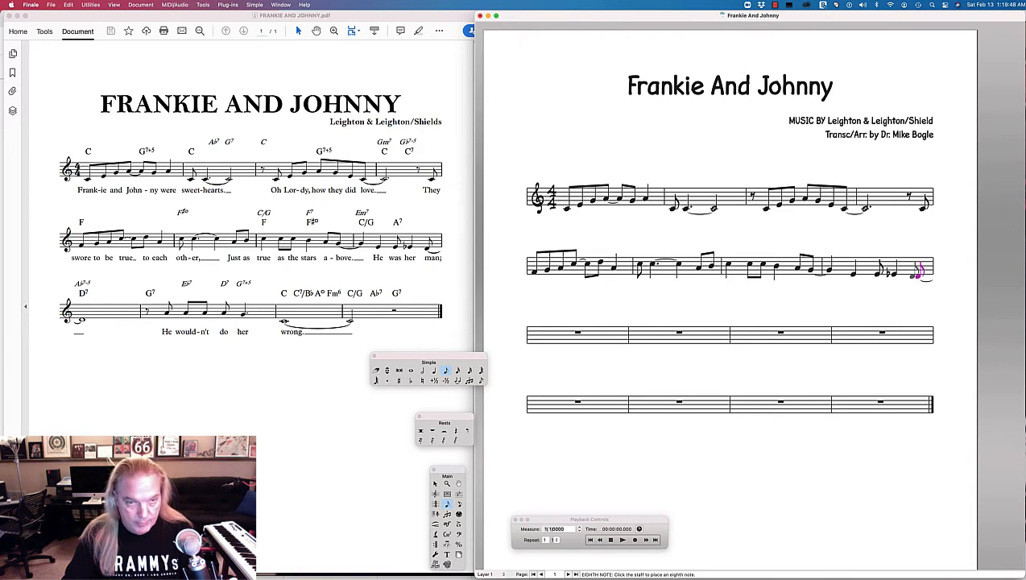
# - Enter a whole note D in measure nine and an eighth rest at the start of measure ten, keeping Simple Entry active
pyautogui.click(411, 372)
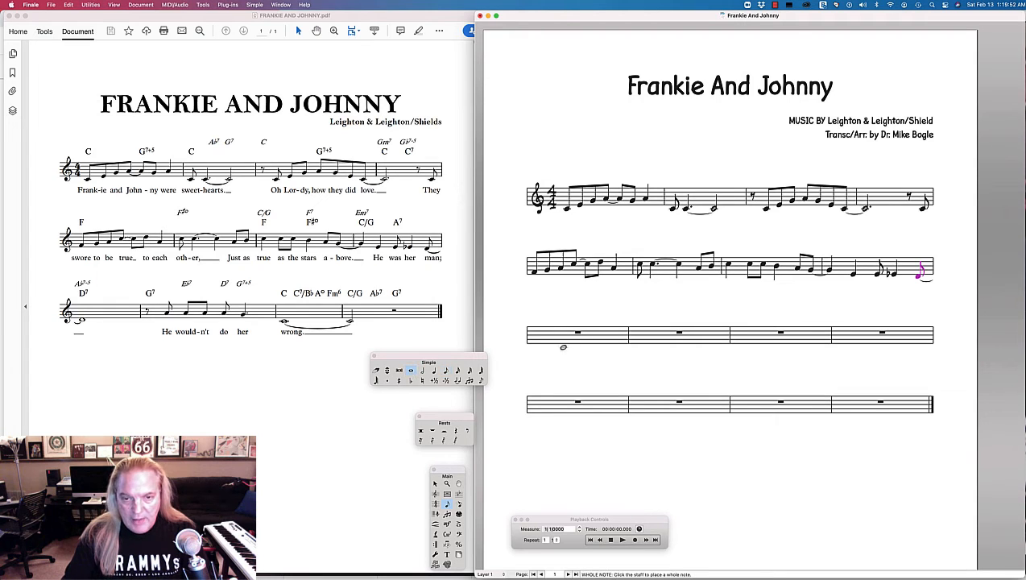
pyautogui.click(545, 344)
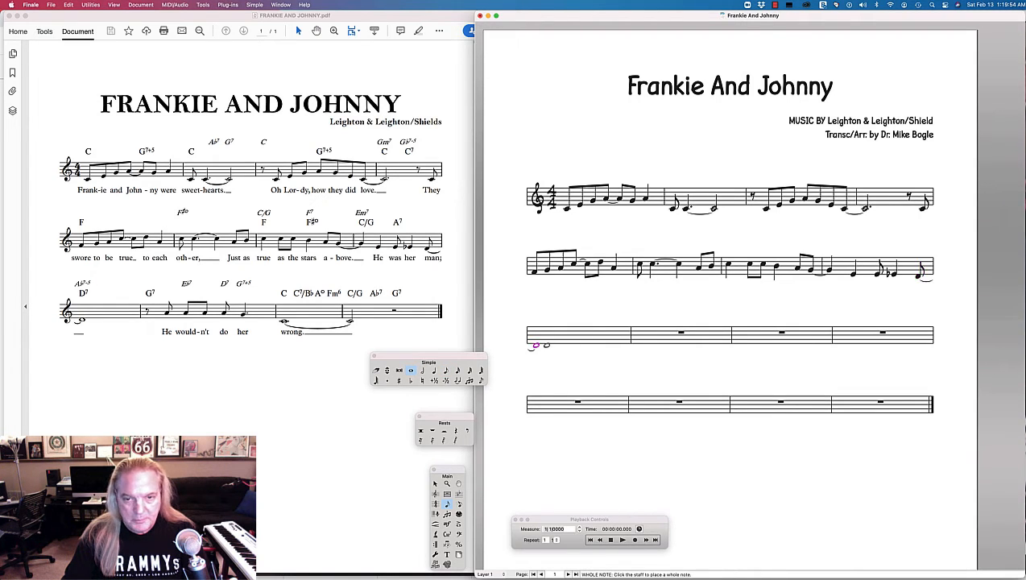
pyautogui.click(464, 430)
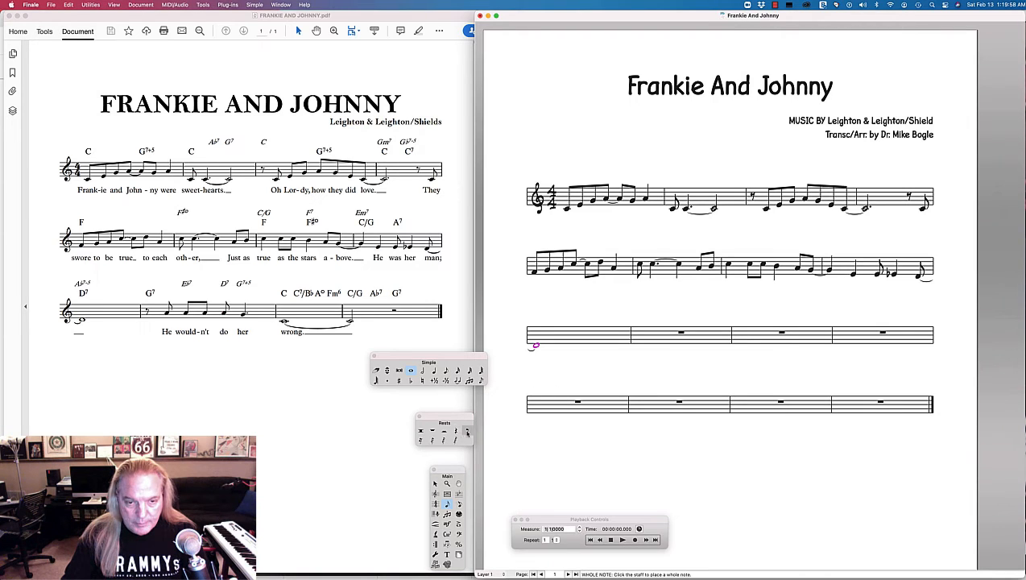
pyautogui.click(635, 335)
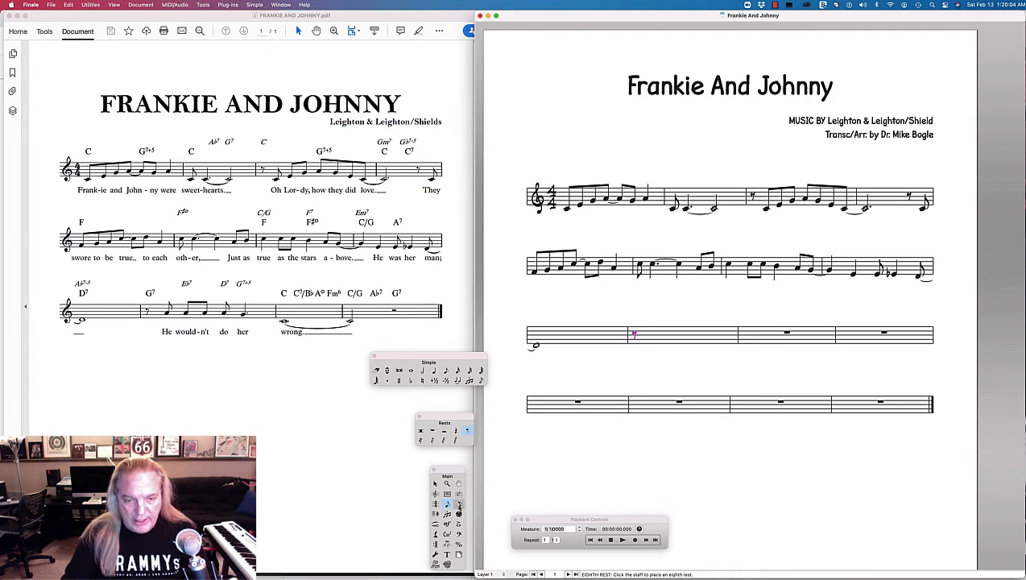
pyautogui.click(459, 505)
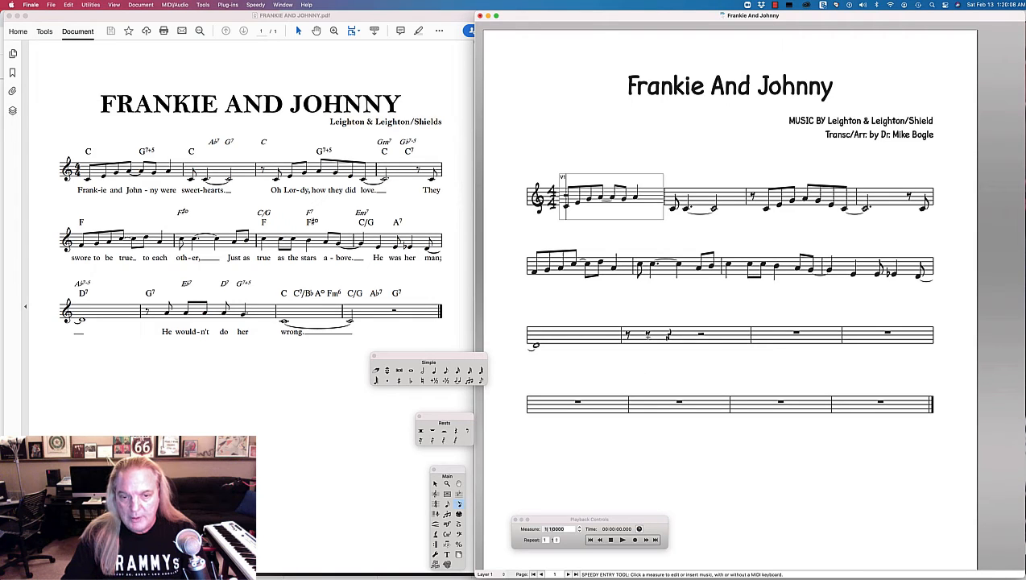
pyautogui.click(448, 504)
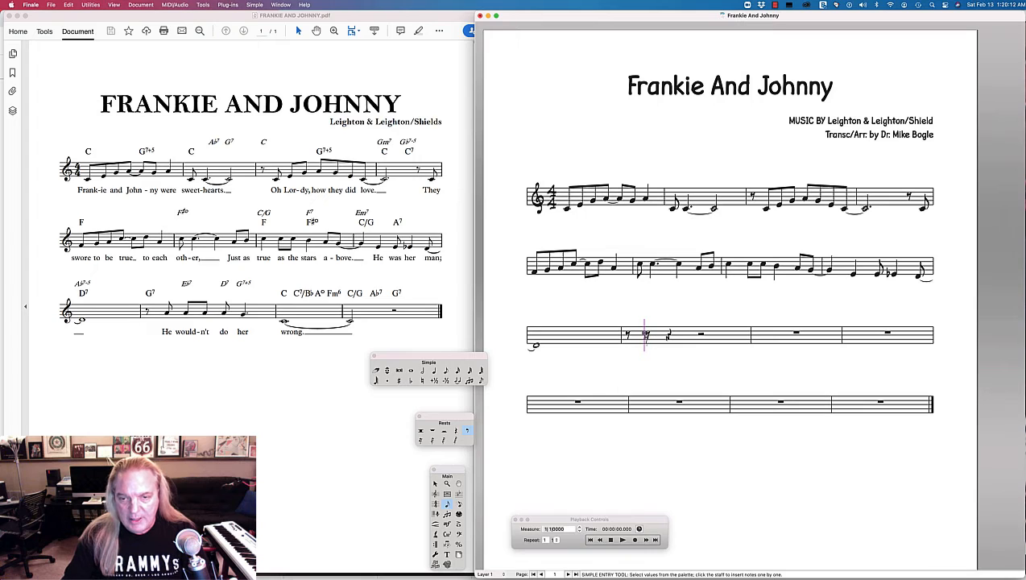
# - Enter three eighth-note As after the eighth rest in measure ten
pyautogui.click(446, 371)
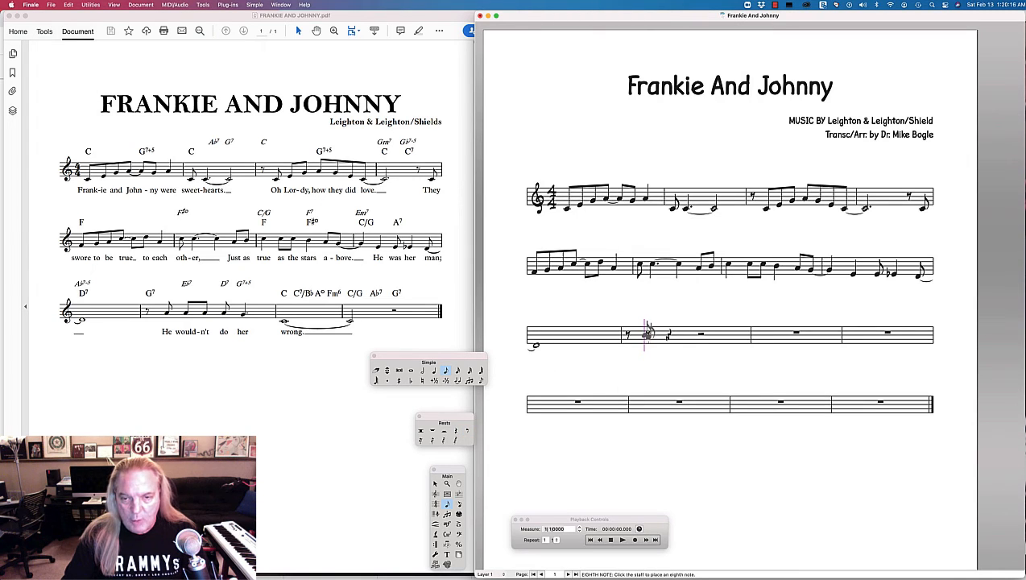
pyautogui.click(647, 332)
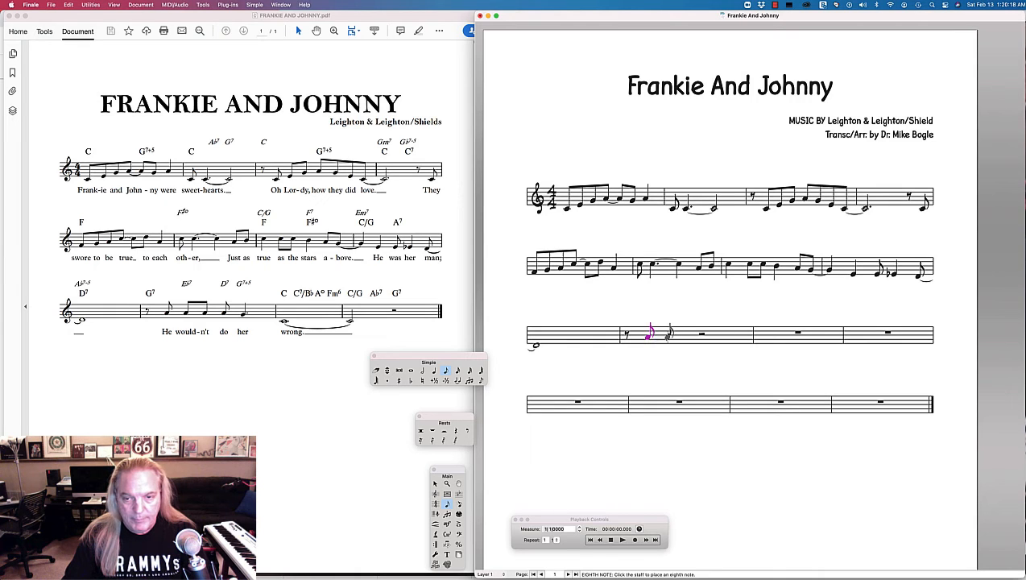
pyautogui.click(669, 332)
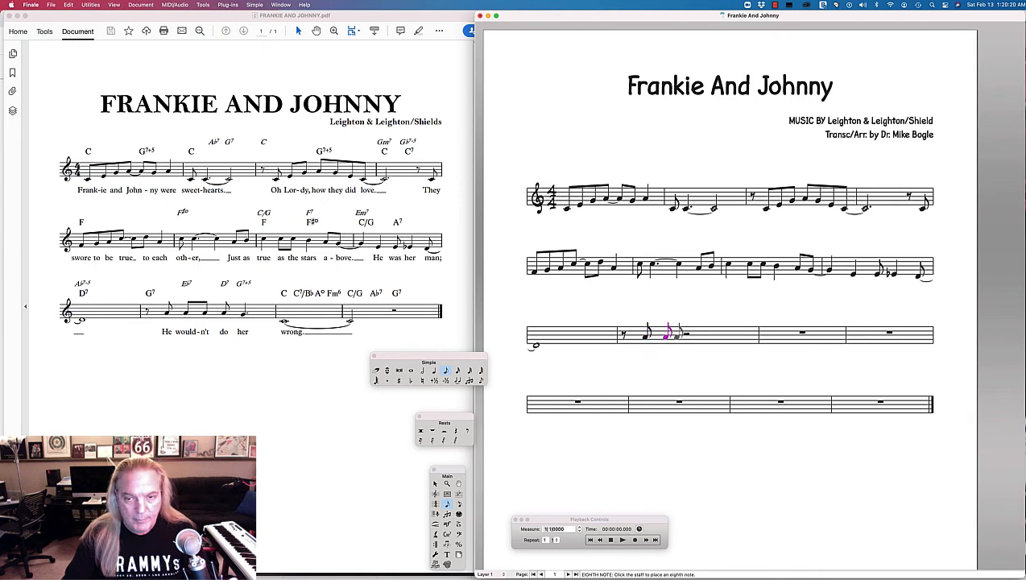
pyautogui.click(685, 334)
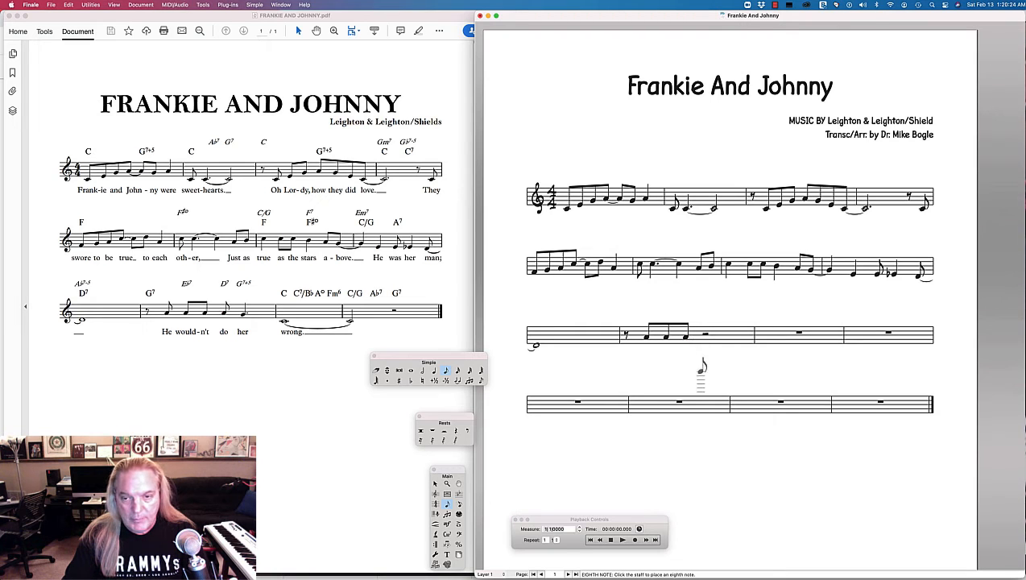
# - Try to remove the half rest in measure ten with Speedy Entry, returning to Simple Entry
pyautogui.click(460, 505)
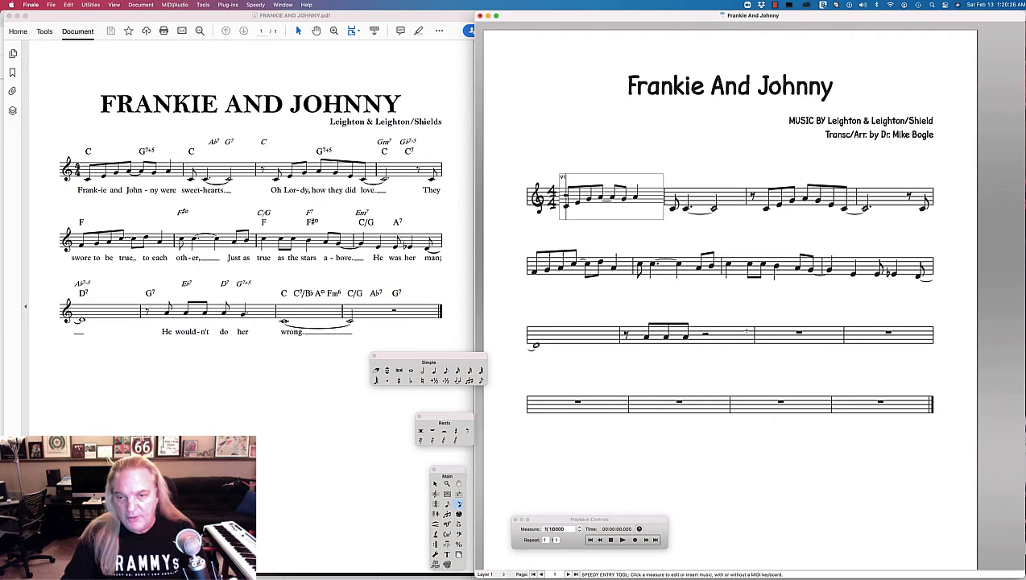
pyautogui.click(705, 335)
pyautogui.press('Left')
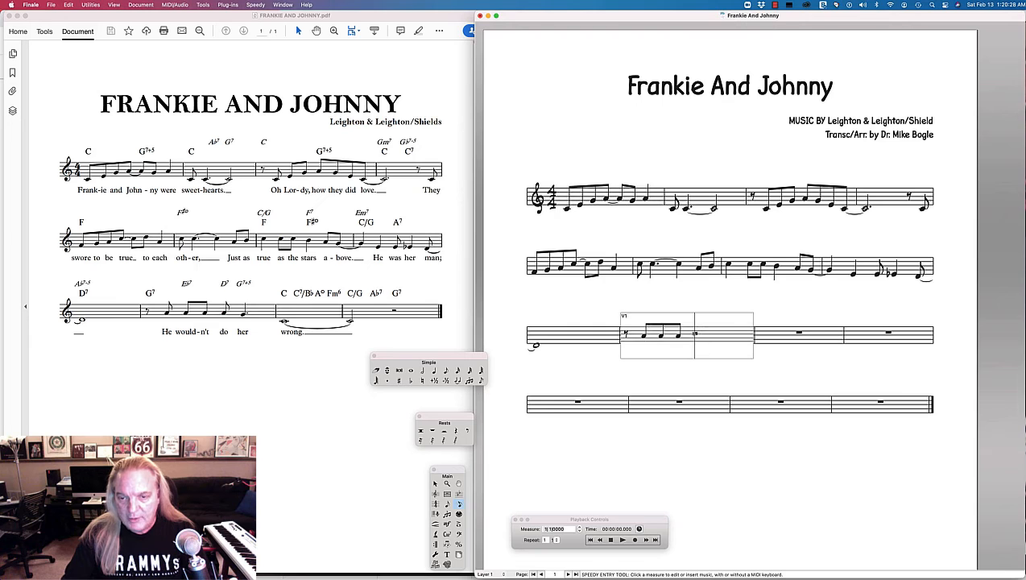
pyautogui.press('Delete')
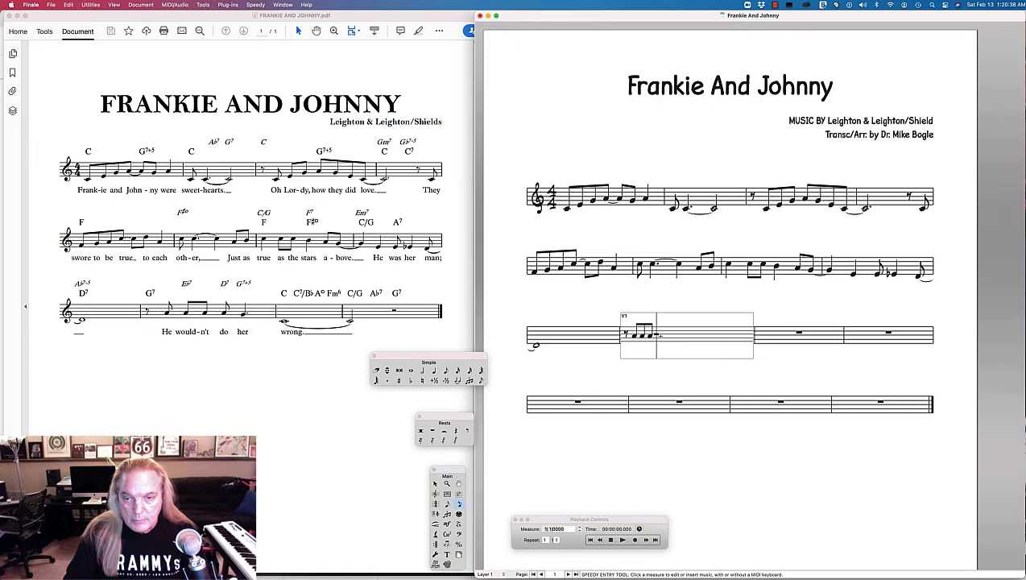
pyautogui.click(446, 370)
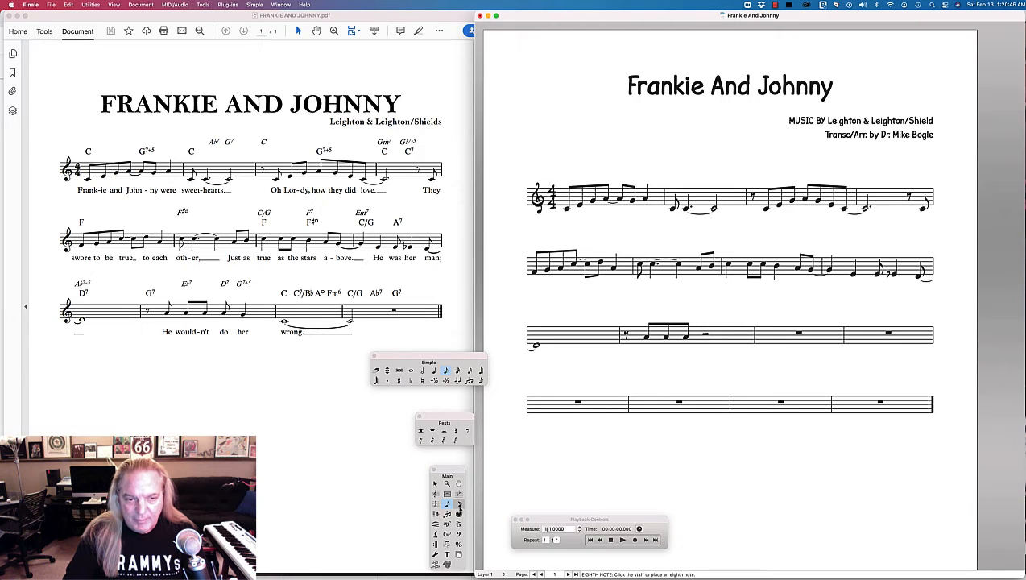
pyautogui.click(459, 505)
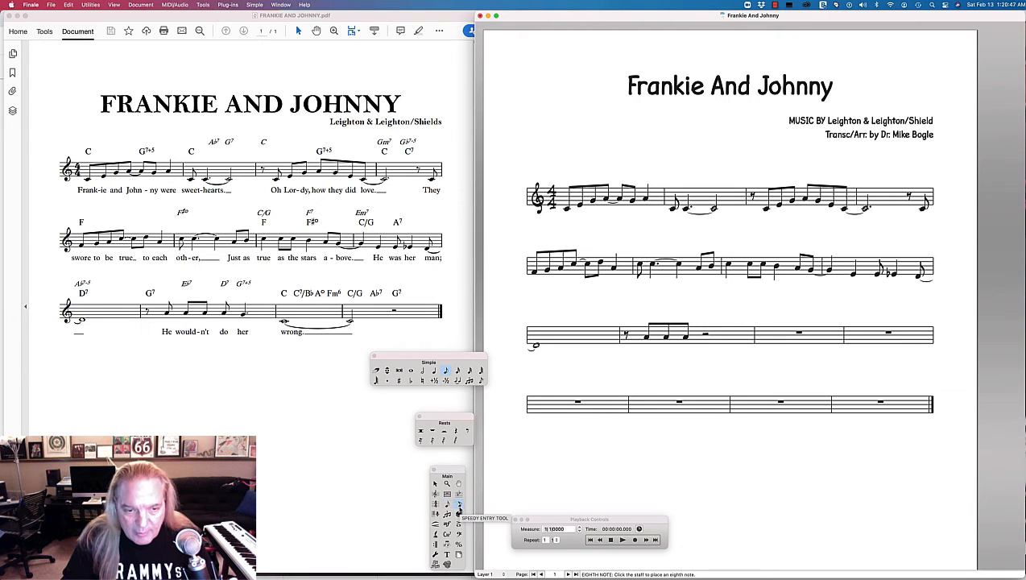
pyautogui.click(703, 334)
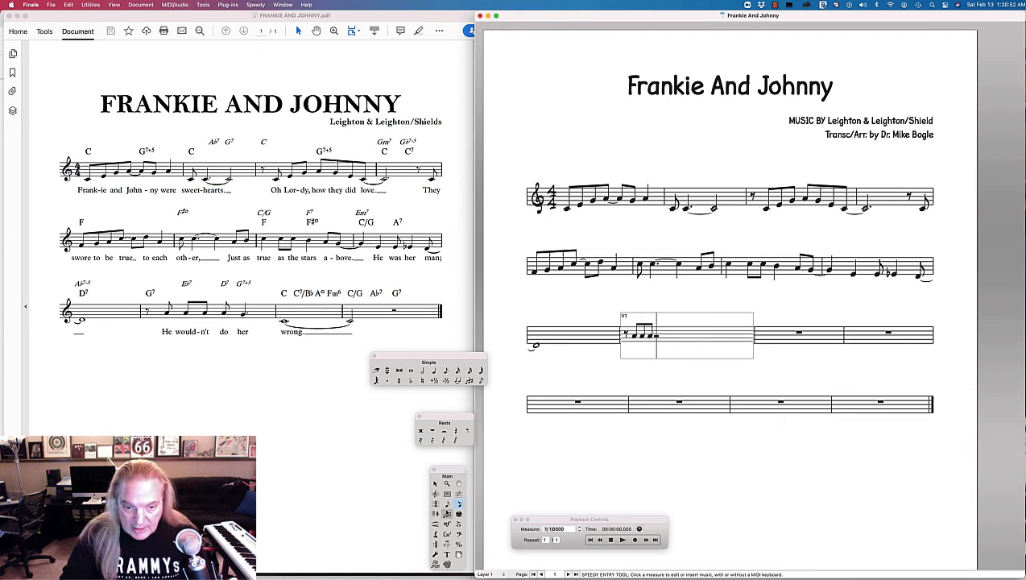
pyautogui.click(447, 503)
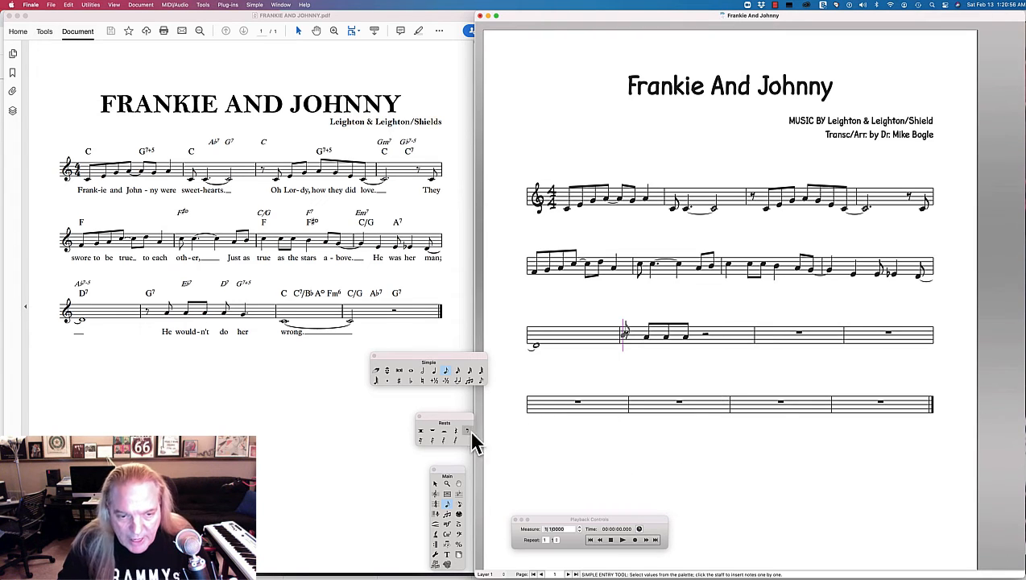
# - Erase the half rest in measure ten and complete the measure with an eighth A and a dotted quarter G
pyautogui.click(376, 369)
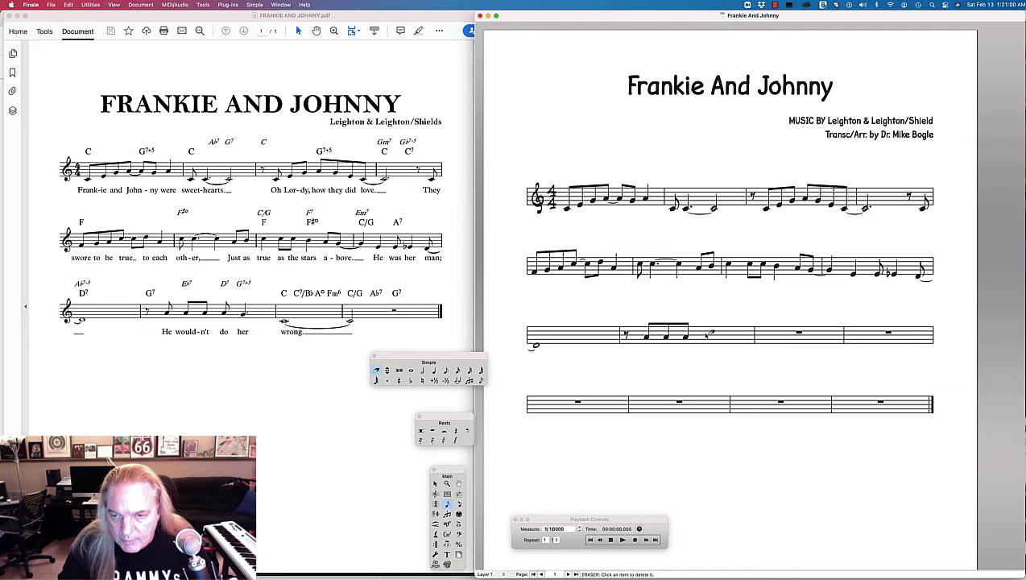
pyautogui.click(707, 333)
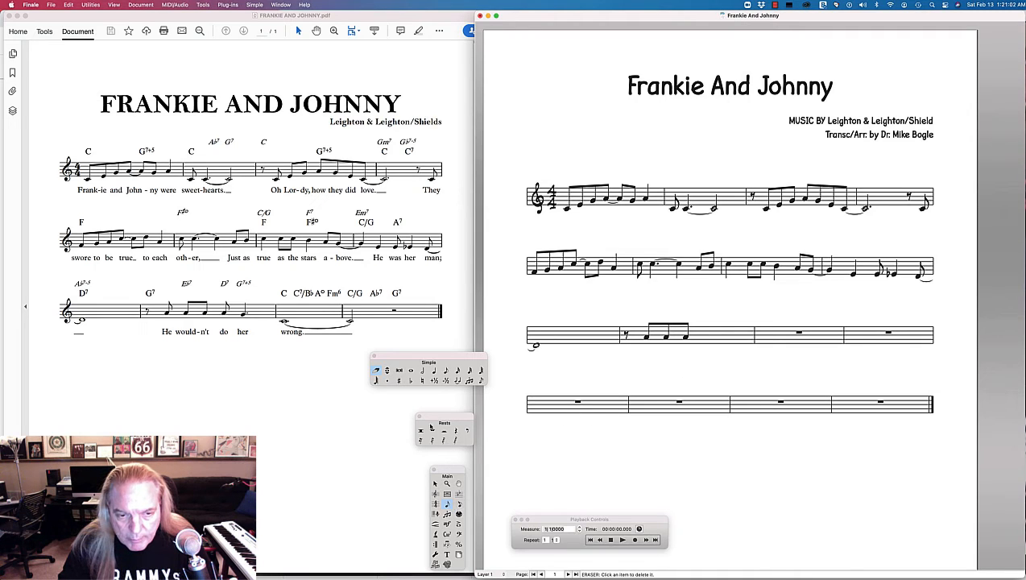
pyautogui.click(446, 371)
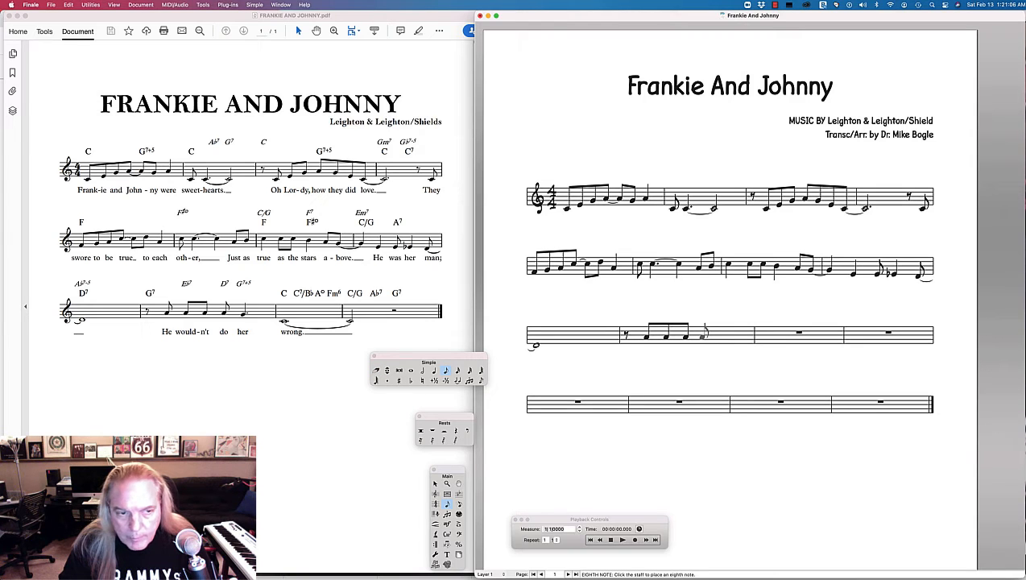
pyautogui.click(705, 332)
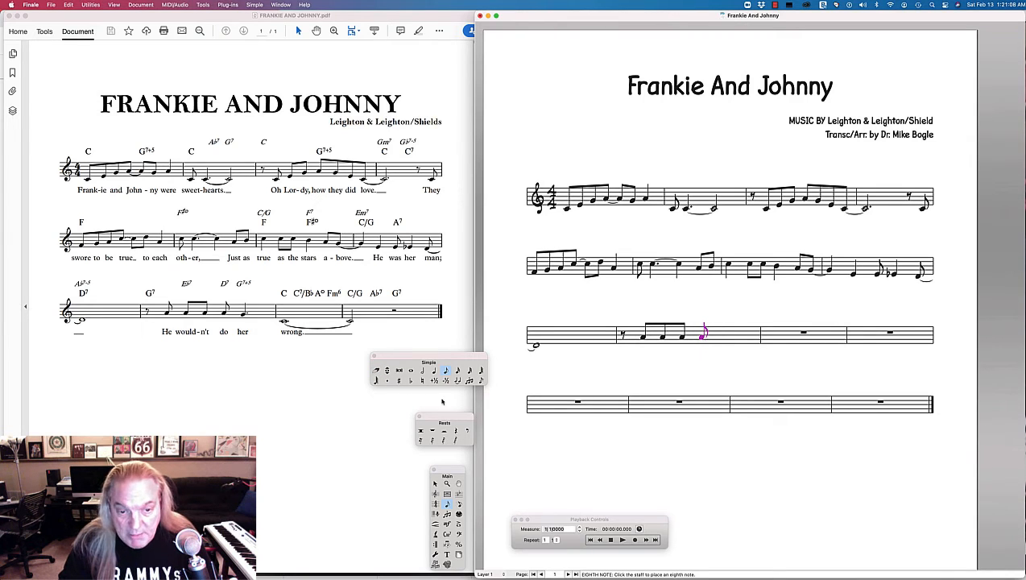
pyautogui.click(434, 371)
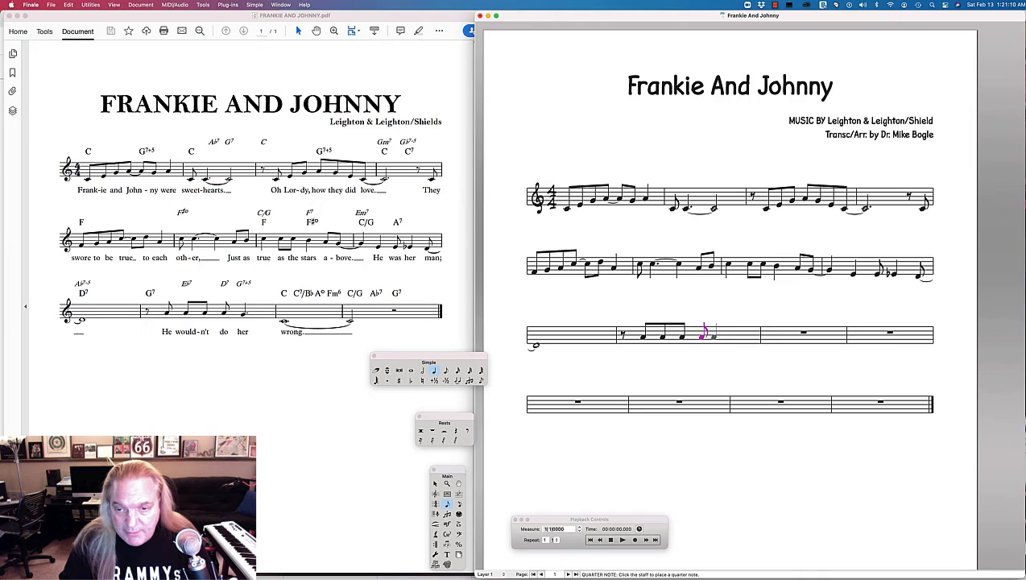
pyautogui.click(715, 337)
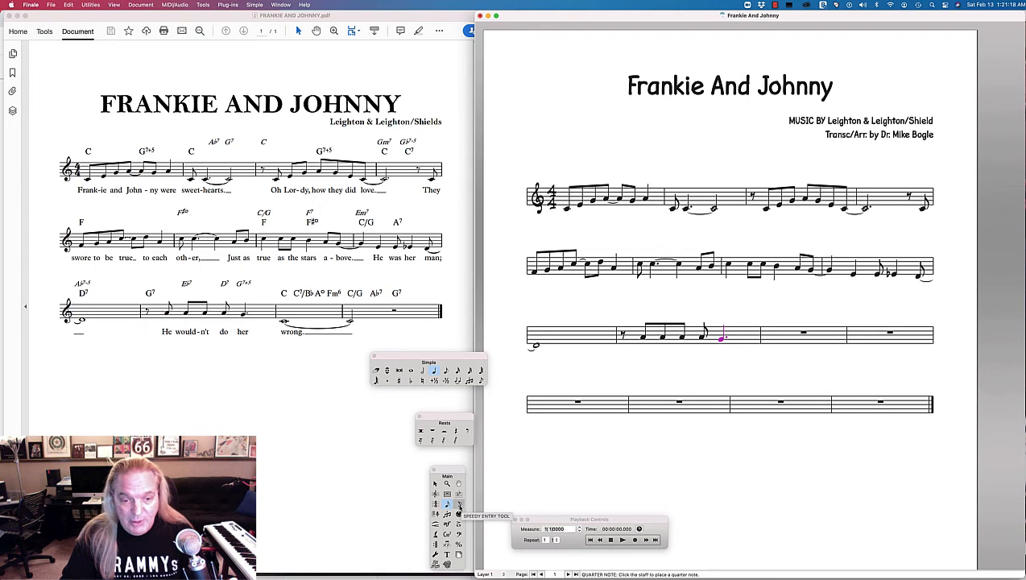
# - Enter a whole note middle C in measure eleven, tied to a half note C in measure twelve
pyautogui.click(411, 371)
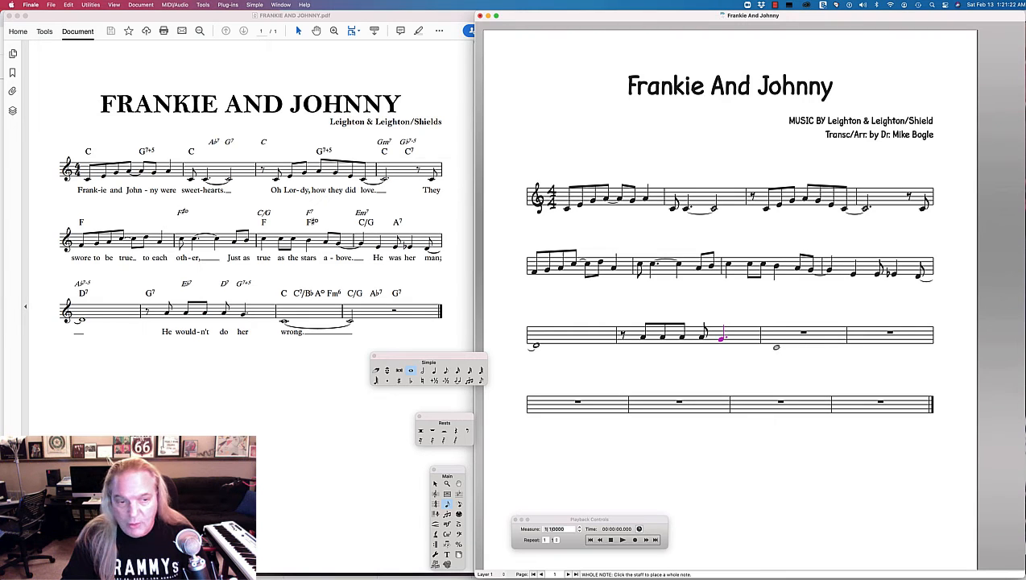
pyautogui.click(769, 347)
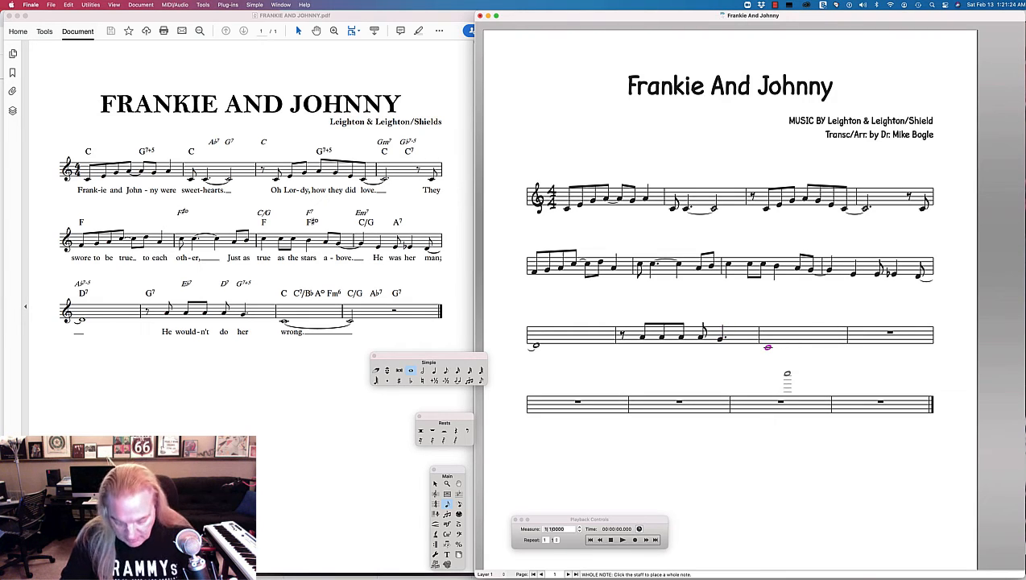
pyautogui.press('t')
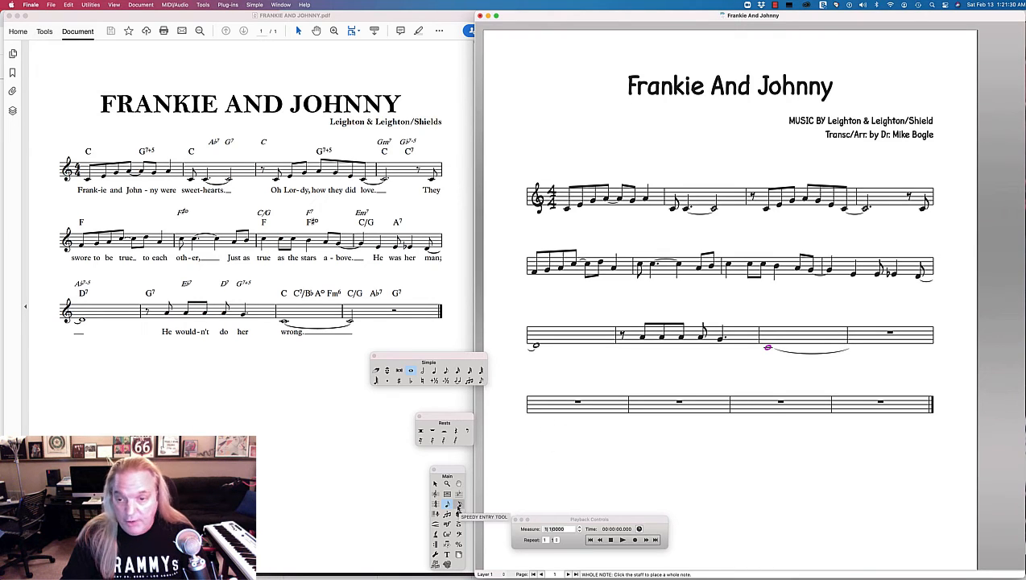
pyautogui.click(422, 371)
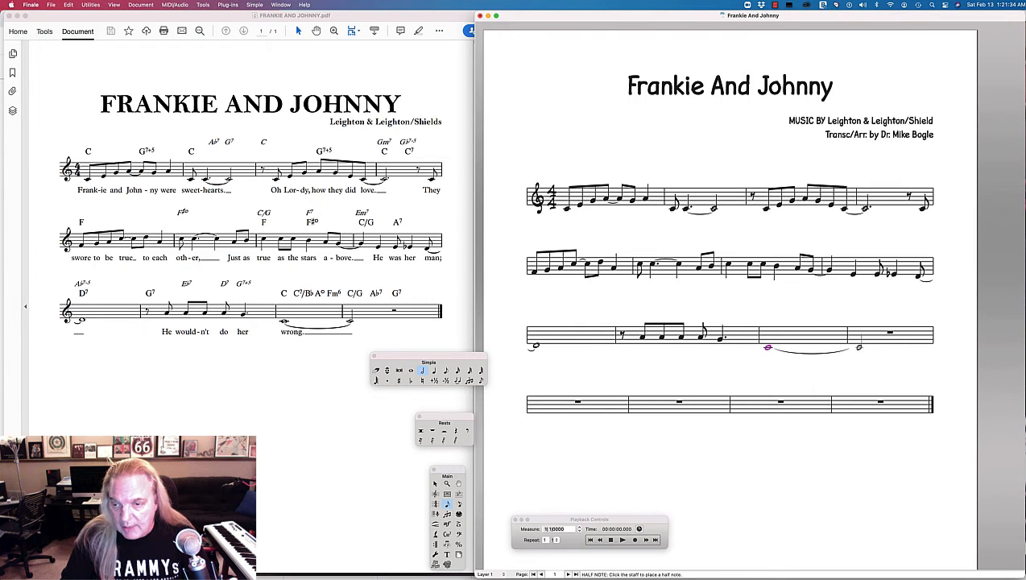
pyautogui.click(859, 347)
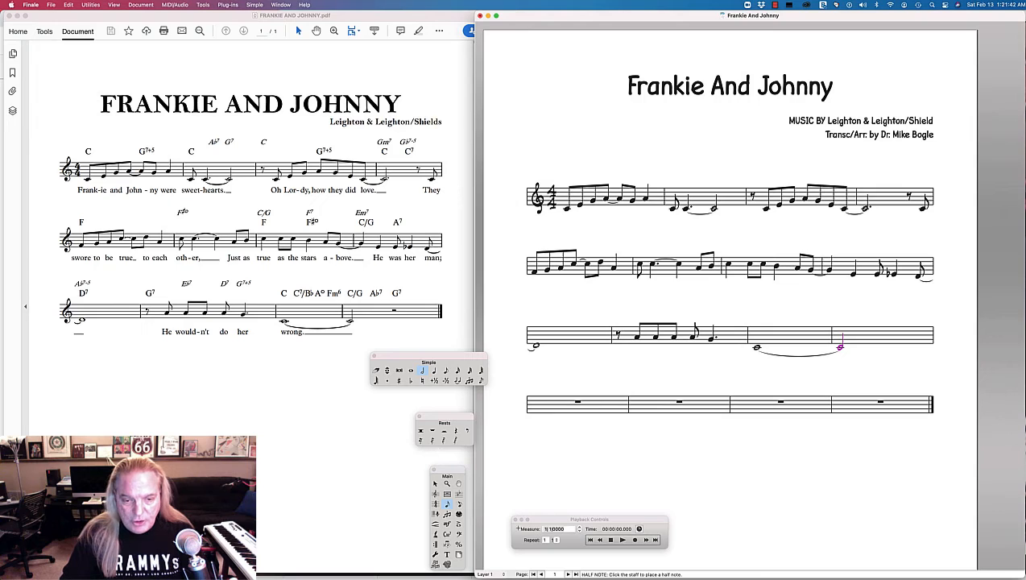
# - Delete the four empty measures in the last system of the score
pyautogui.click(436, 483)
pyautogui.click(593, 407)
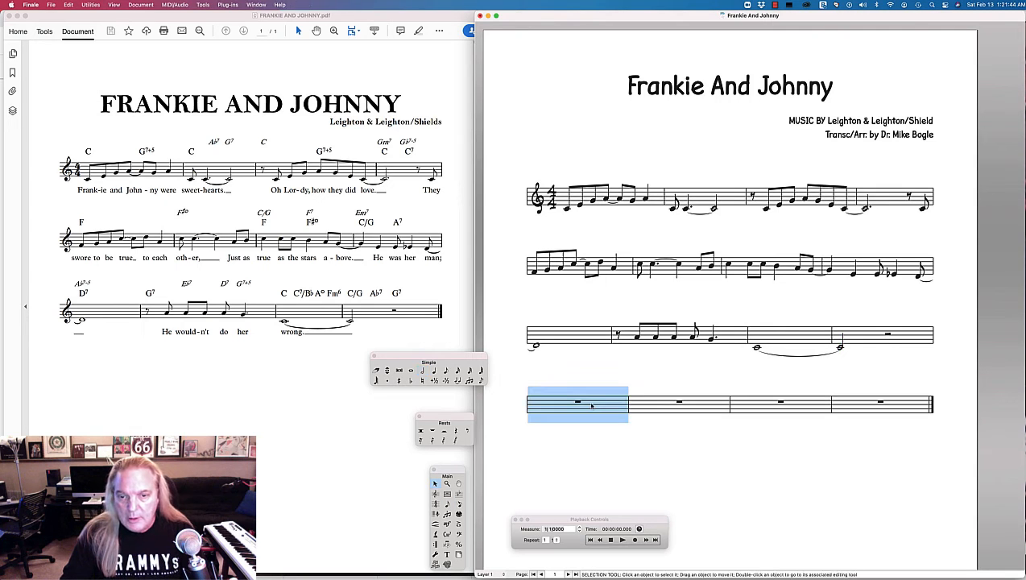
pyautogui.keyDown('shift'); pyautogui.click(893, 409); pyautogui.keyUp('shift')
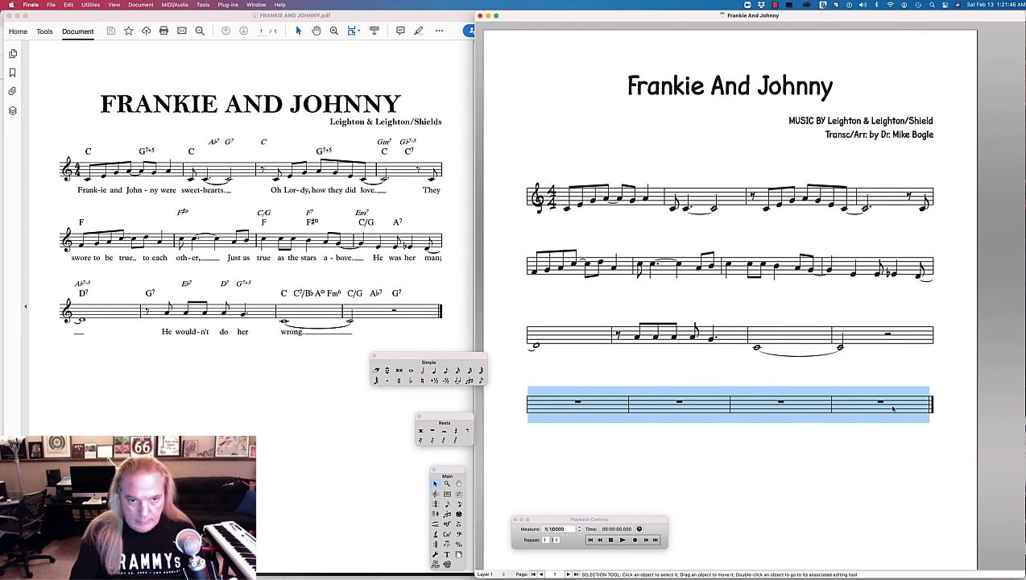
pyautogui.press('Delete')
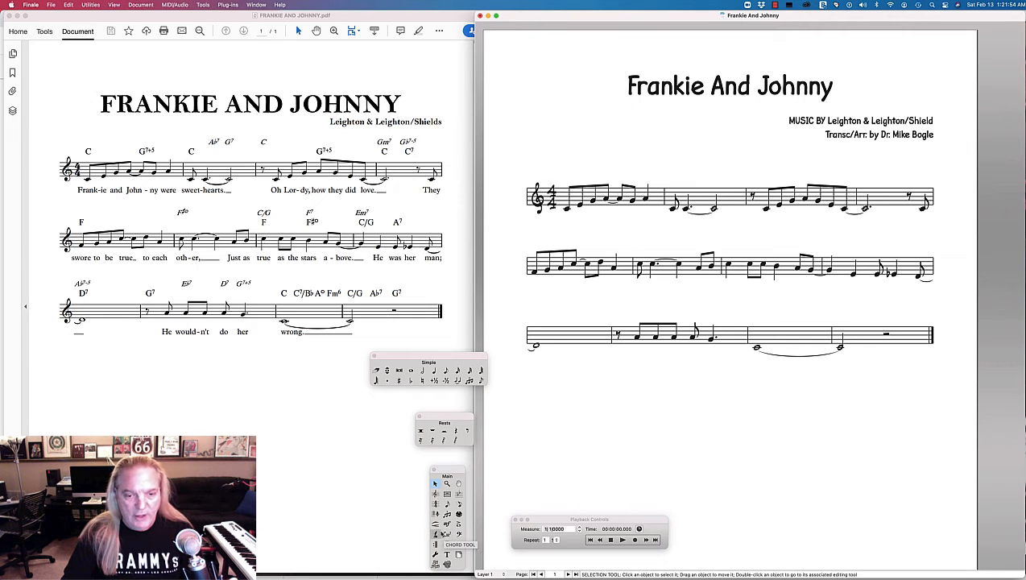
# - Start the lyrics under the first two notes of measure one with the syllables "Frank-ie"
pyautogui.click(436, 534)
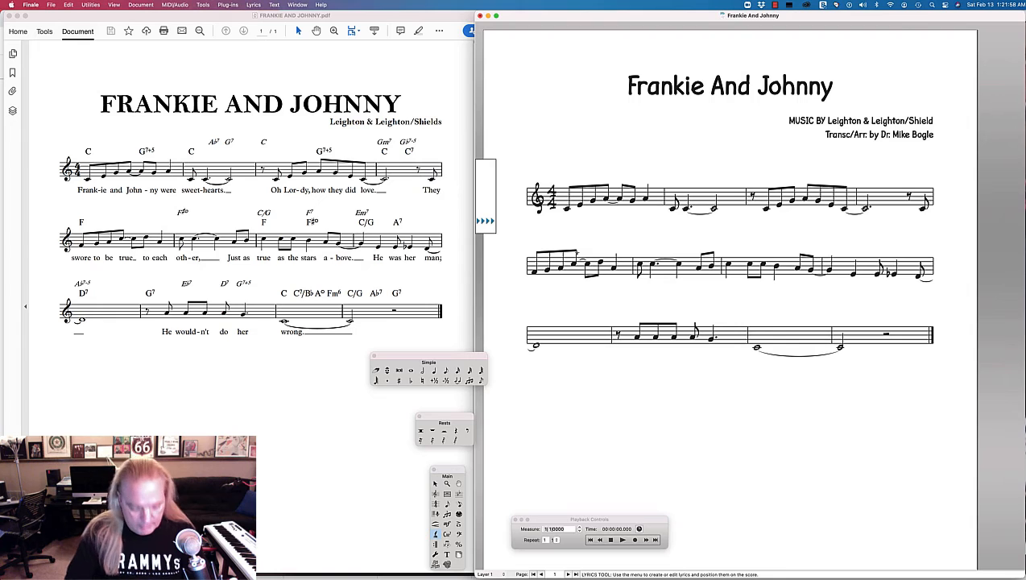
pyautogui.click(563, 218)
pyautogui.write('Frnk')
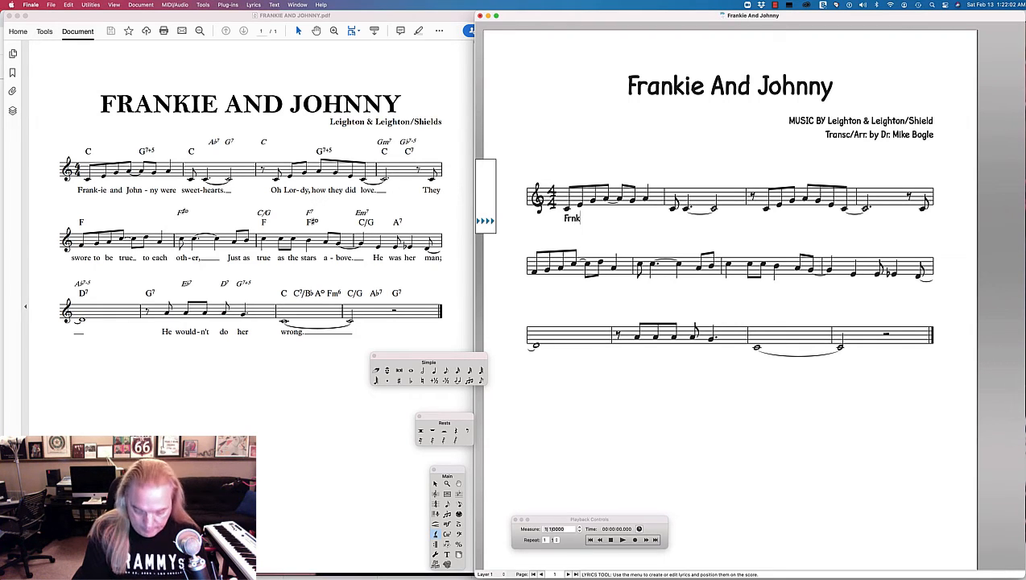
pyautogui.press('BackSpace')
pyautogui.press('BackSpace')
pyautogui.write('an')
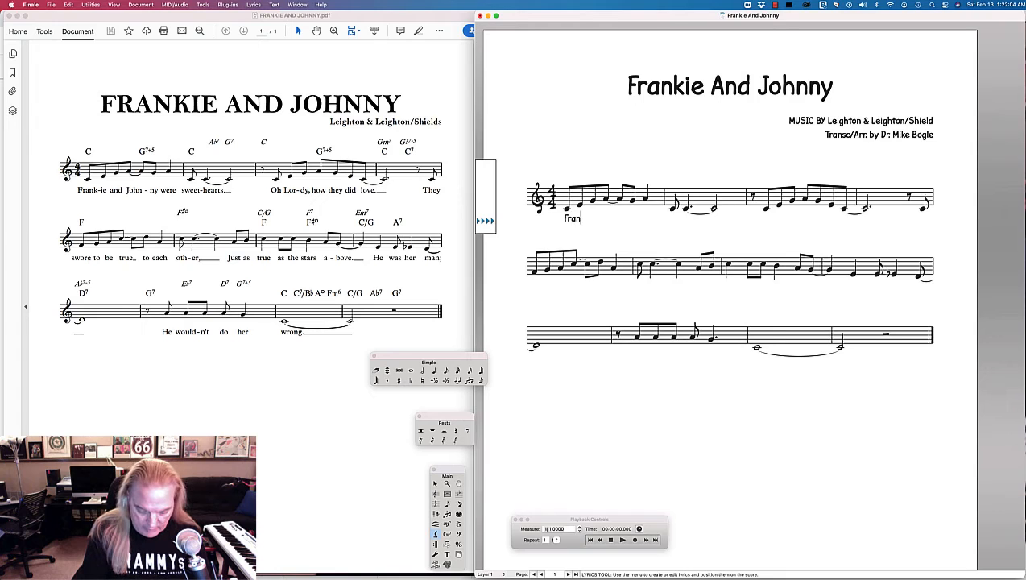
pyautogui.press('BackSpace')
pyautogui.write('kie')
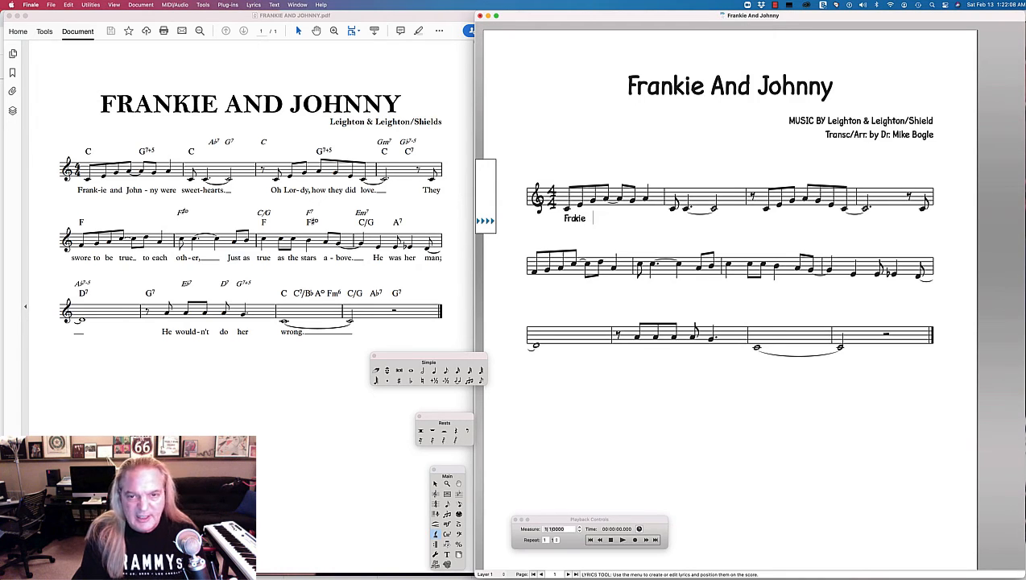
# - Continue the measure-one lyrics with the words "and John-ny were", splitting "John-ny" into two syllables
pyautogui.write('and')
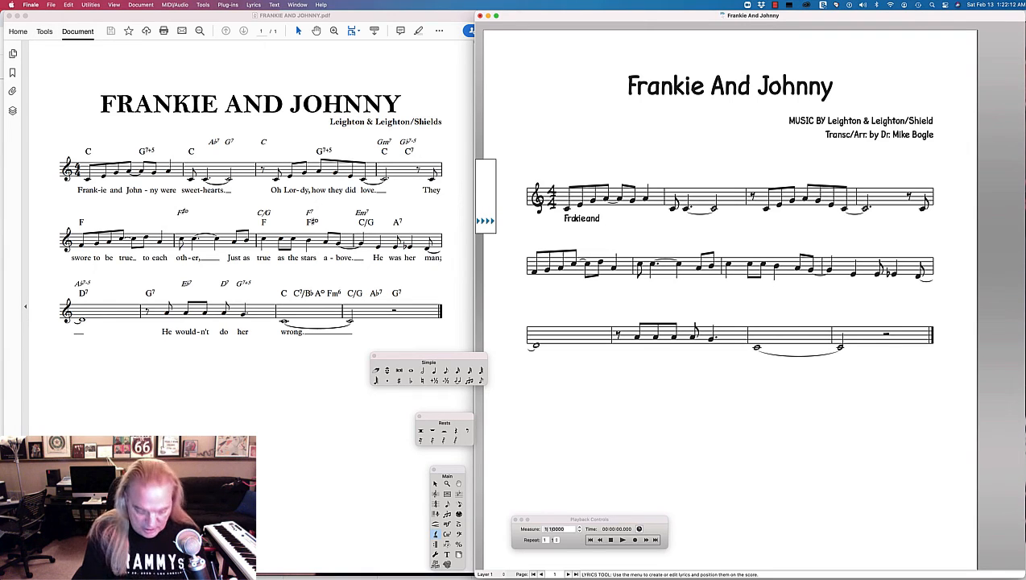
pyautogui.write('Joh')
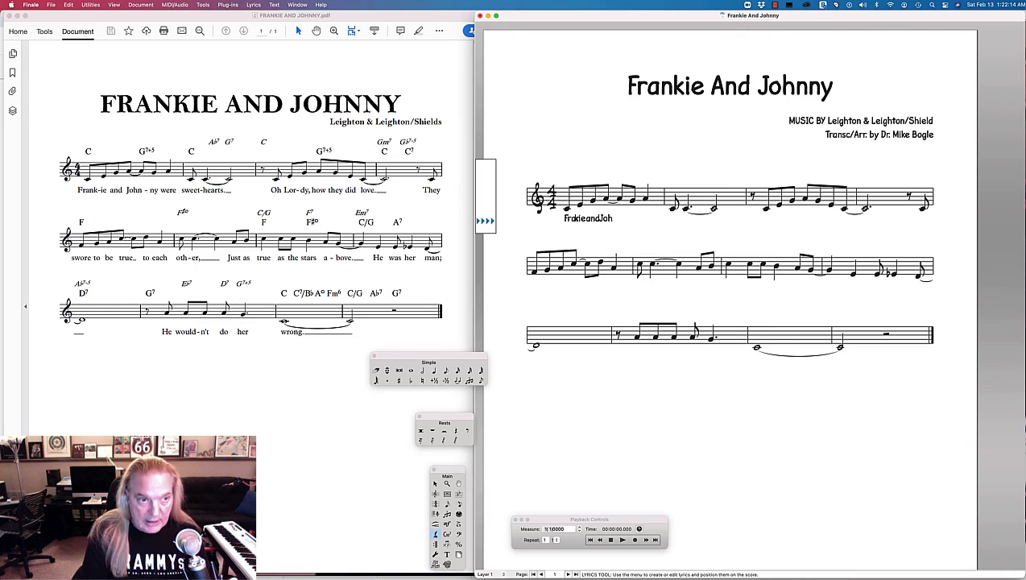
pyautogui.write('n')
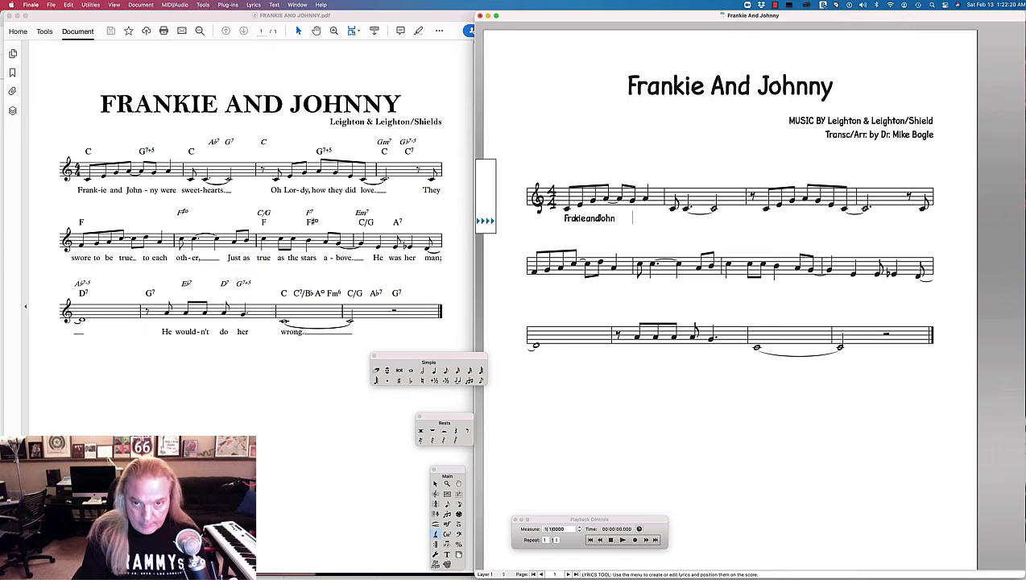
pyautogui.write('-ny')
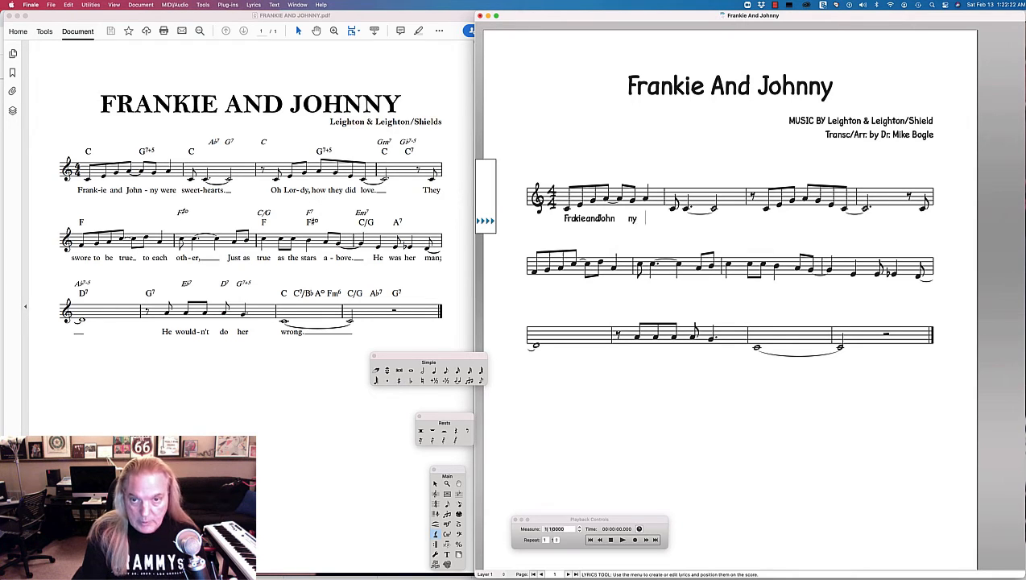
pyautogui.write(' were ')
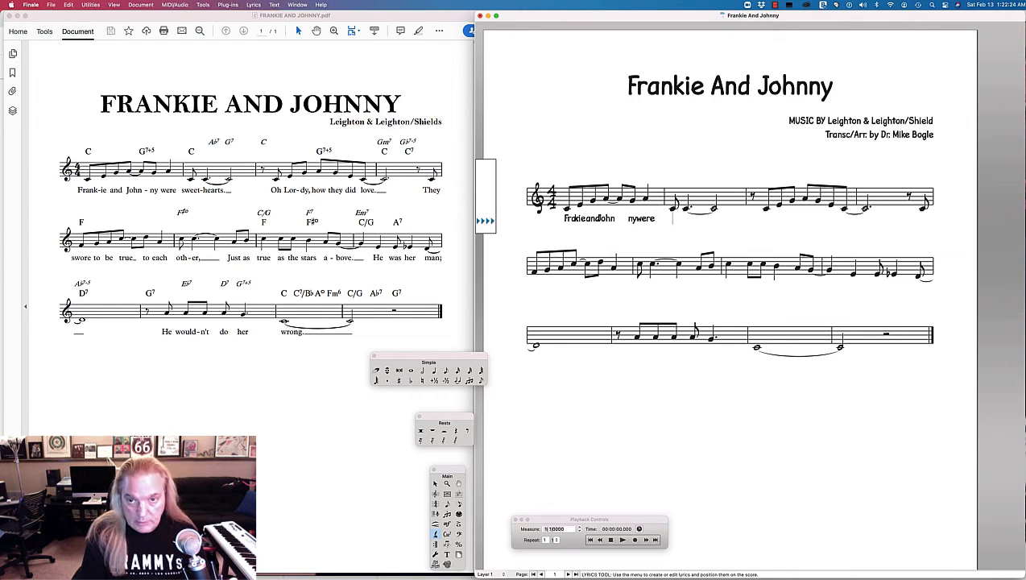
# - Enter the lyric "sweet-hearts" under measure two and advance past the tied note to measure three
pyautogui.write('sweet')
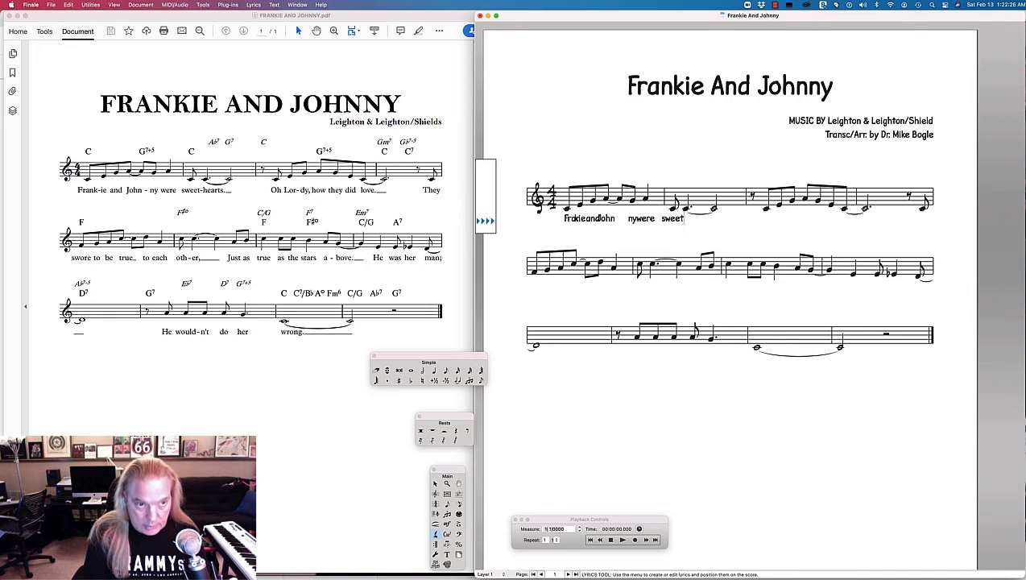
pyautogui.write('-hearts')
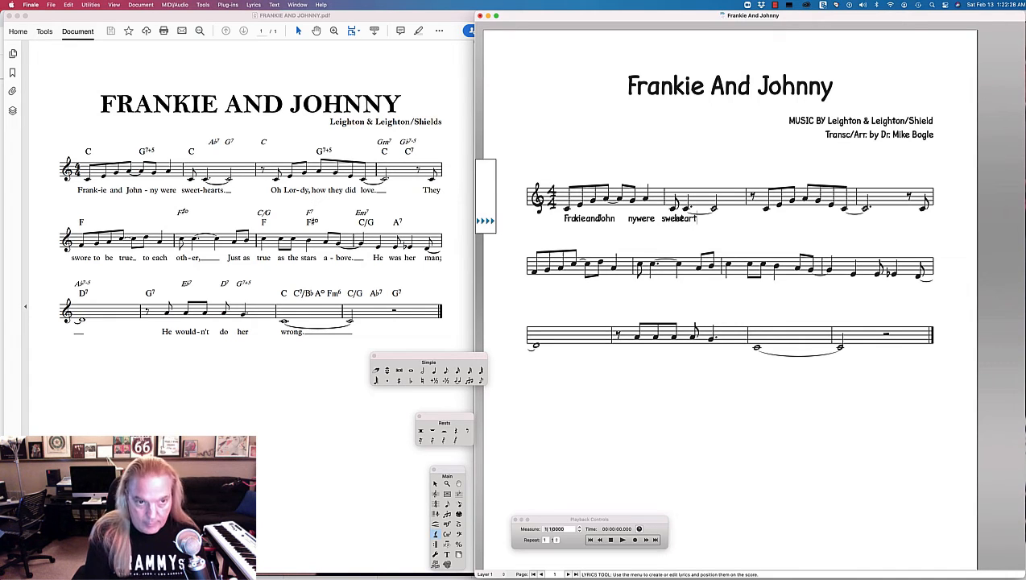
pyautogui.press('space')
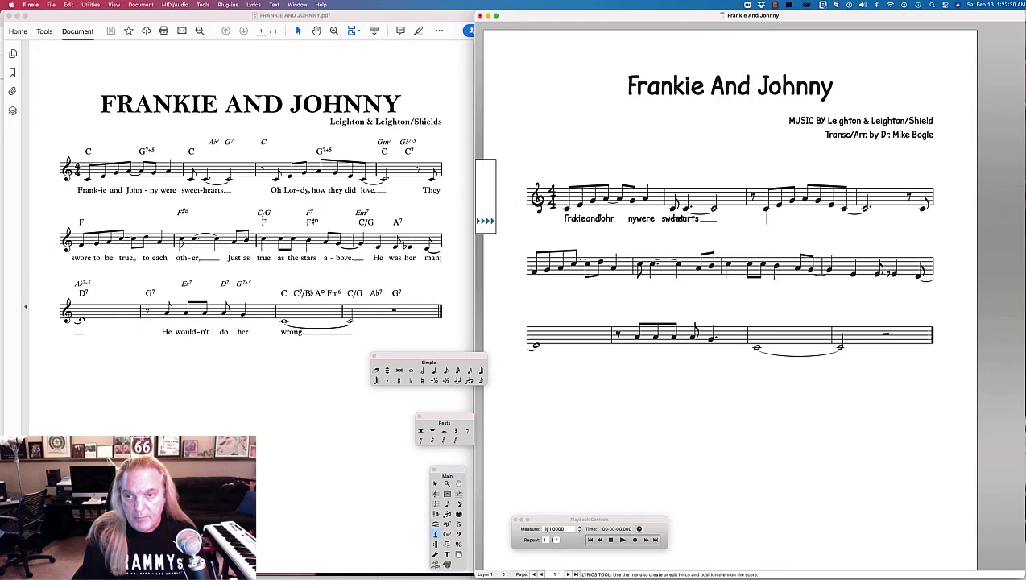
# - Enter the lyrics "Oh Lor-dy" under the first three notes of measure three
pyautogui.write('O')
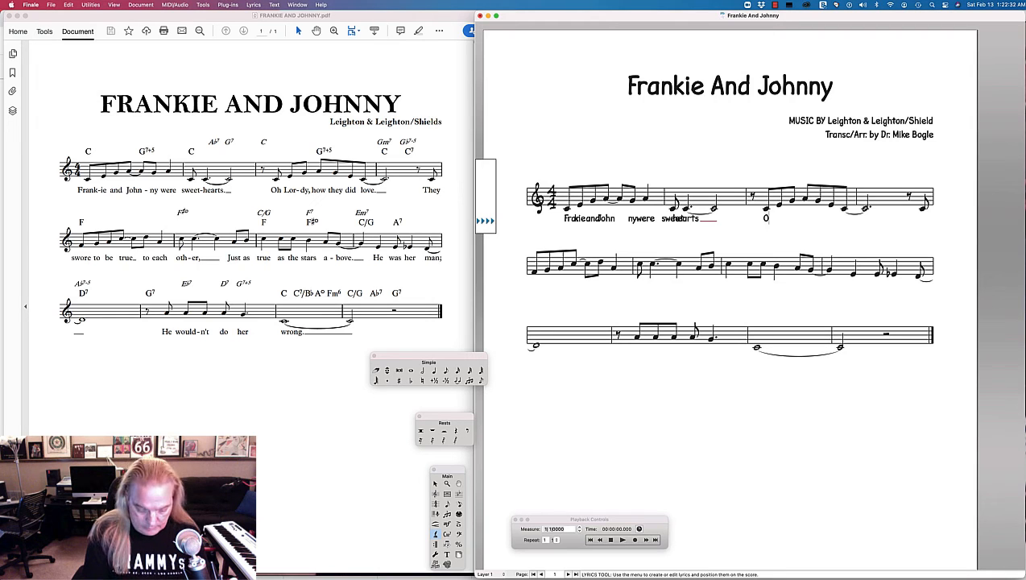
pyautogui.write('h')
pyautogui.press('space')
pyautogui.write('L')
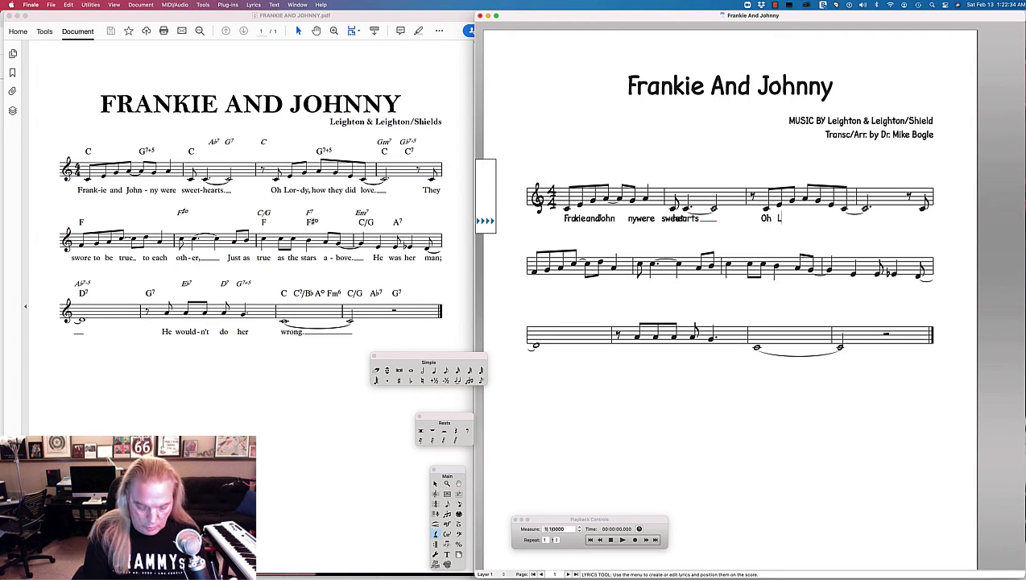
pyautogui.write('or')
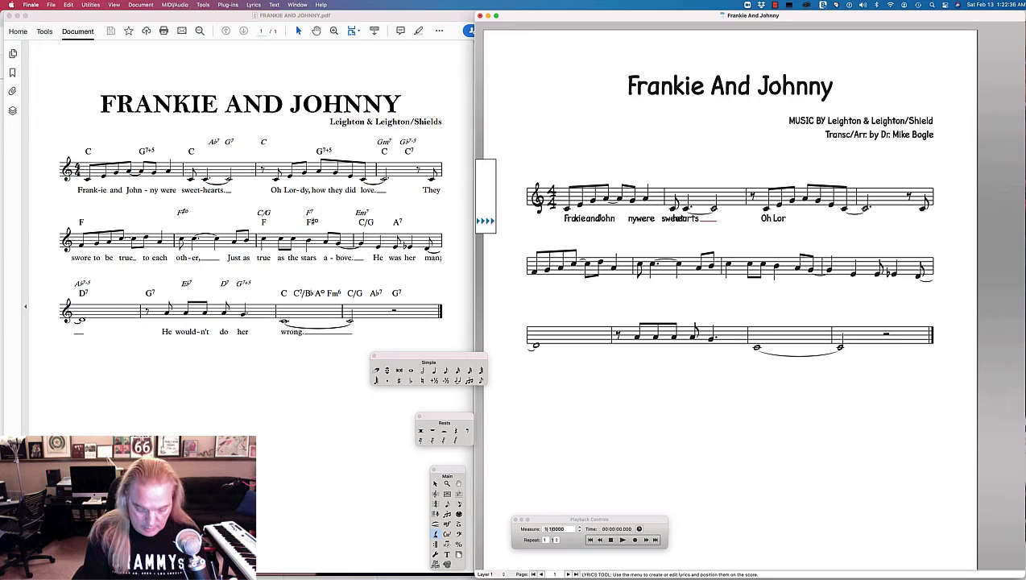
pyautogui.write('-dy')
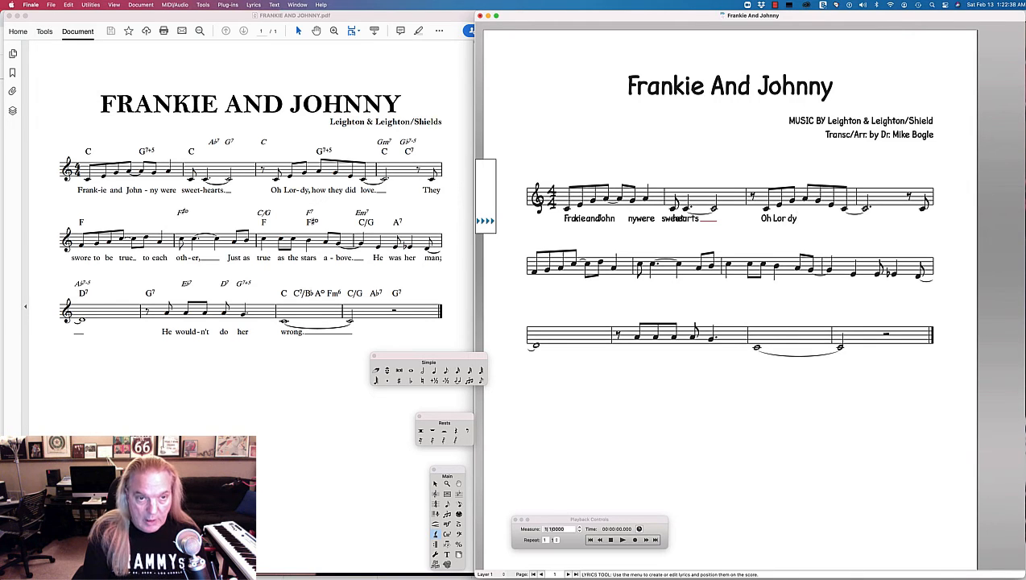
# - Complete the measure-three lyrics with "how did they love" and advance past the tied note to the last note of measure four
pyautogui.press('space')
pyautogui.write('how')
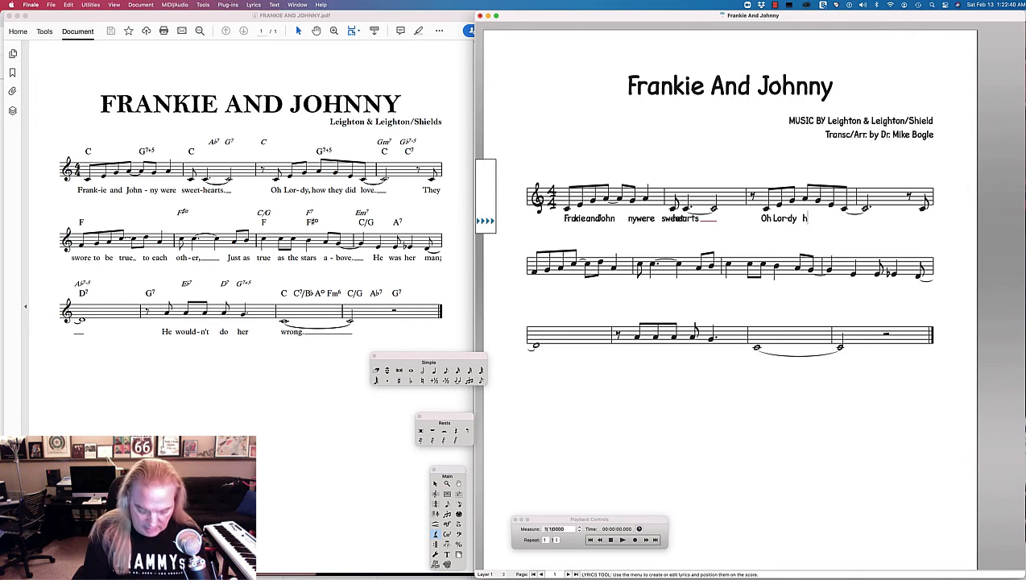
pyautogui.press('space')
pyautogui.write('didthey')
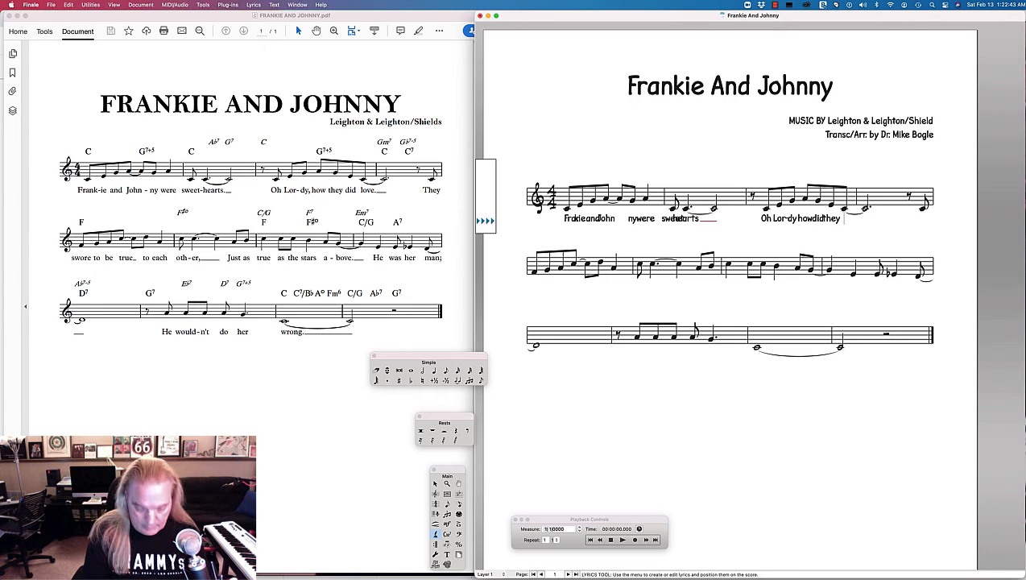
pyautogui.press('space')
pyautogui.write('love')
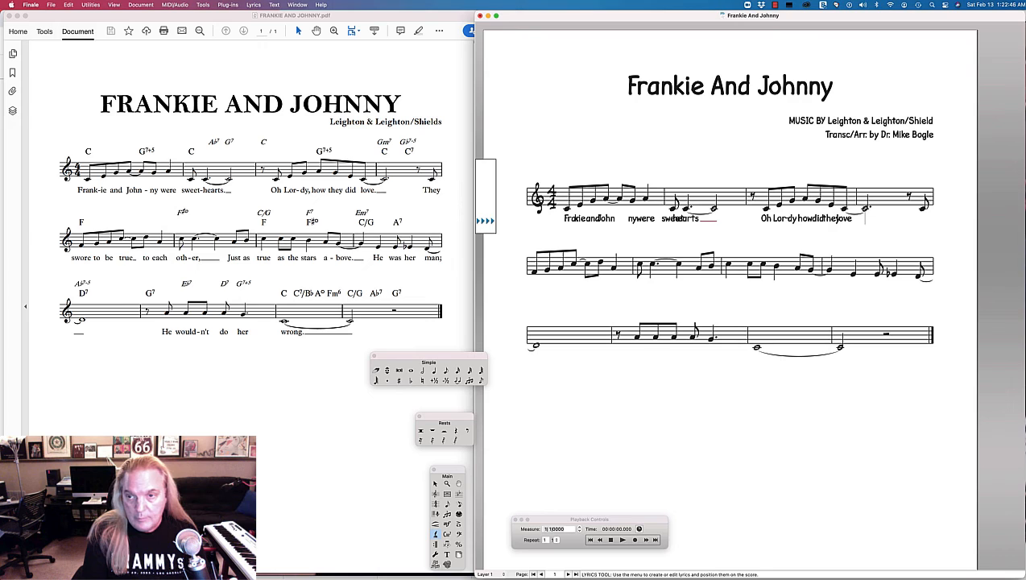
pyautogui.press('space')
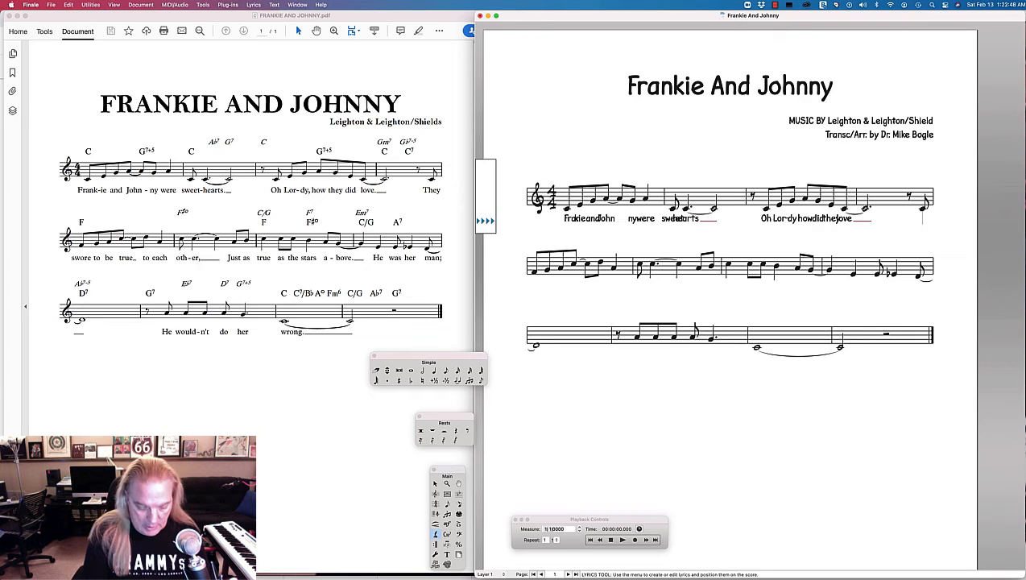
# - Enter "They" under the last note of measure four and "swore to be true" at the start of measure five
pyautogui.write('They')
pyautogui.press('space')
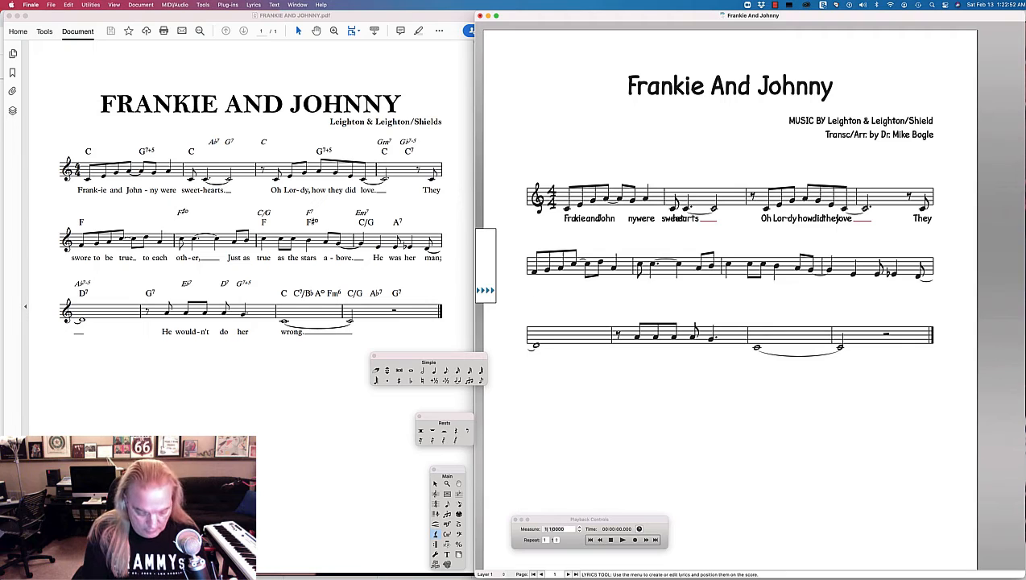
pyautogui.write('swore')
pyautogui.press('space')
pyautogui.write('to')
pyautogui.press('space')
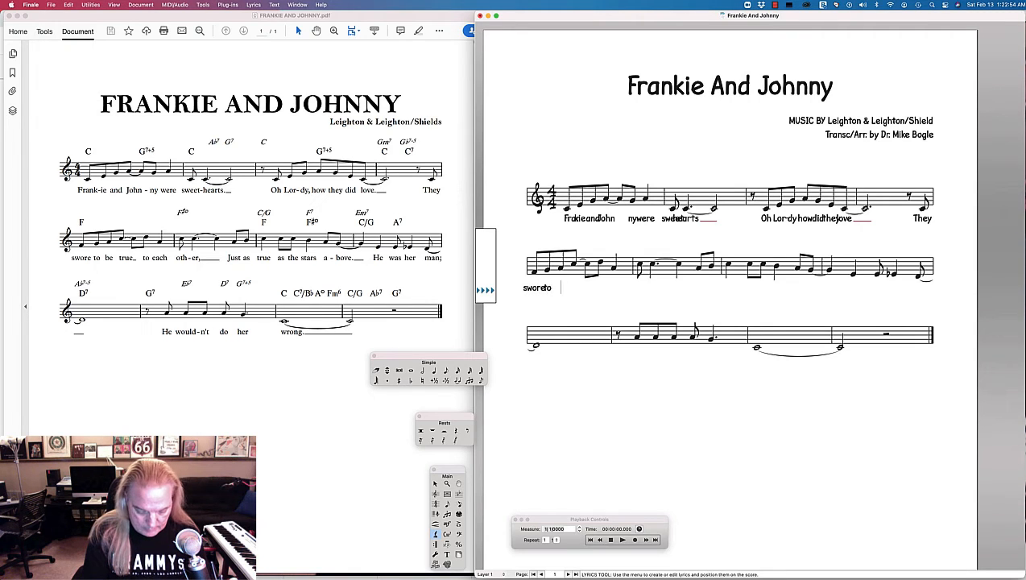
pyautogui.write('be')
pyautogui.press('space')
pyautogui.write('true')
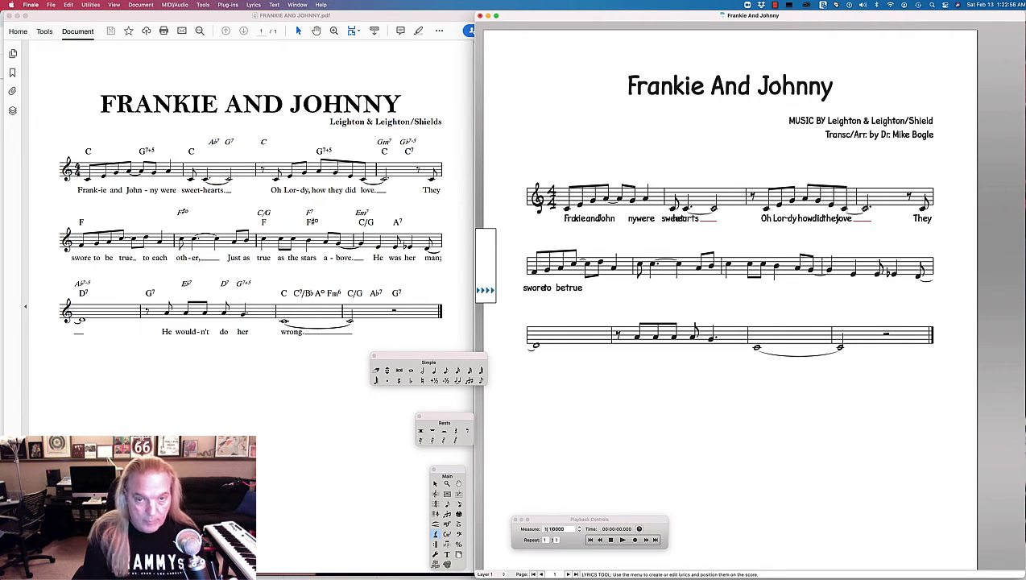
# - Continue the second-system lyrics with "to each oth-er", carrying the last syllable past the tied note in measure six
pyautogui.press('space')
pyautogui.write('to')
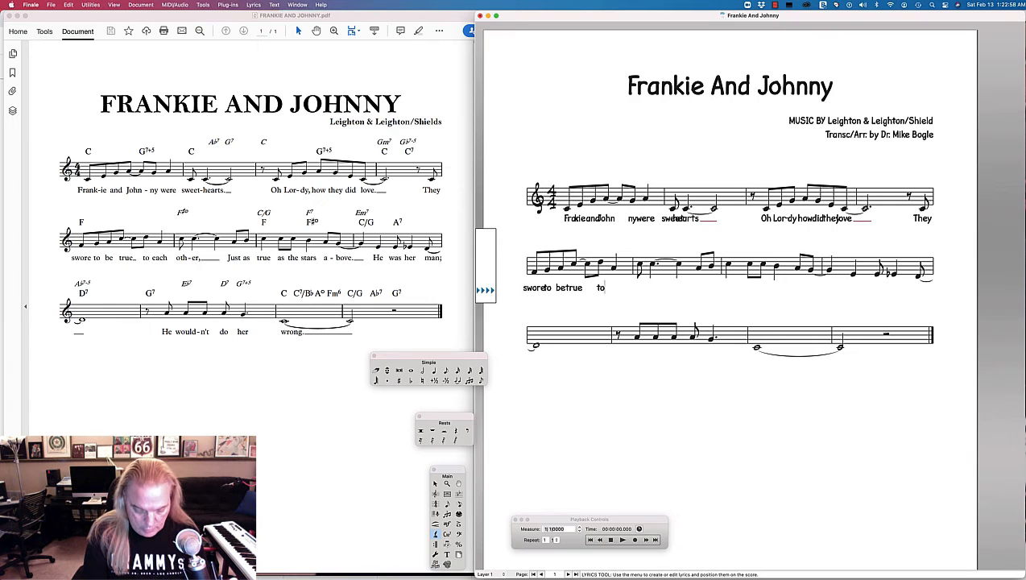
pyautogui.press('space')
pyautogui.write('each')
pyautogui.press('space')
pyautogui.write('o')
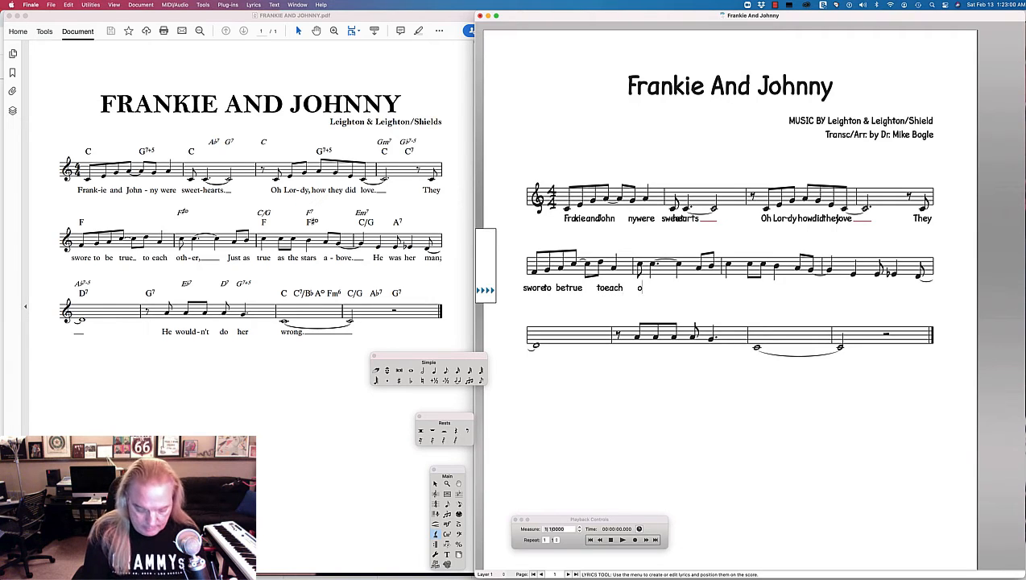
pyautogui.write('th-er')
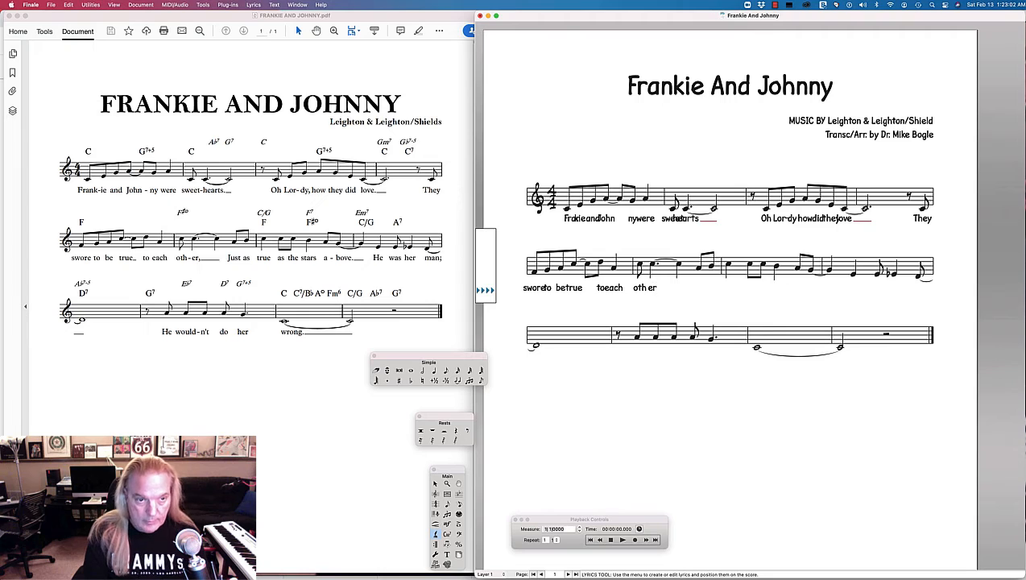
pyautogui.press('space')
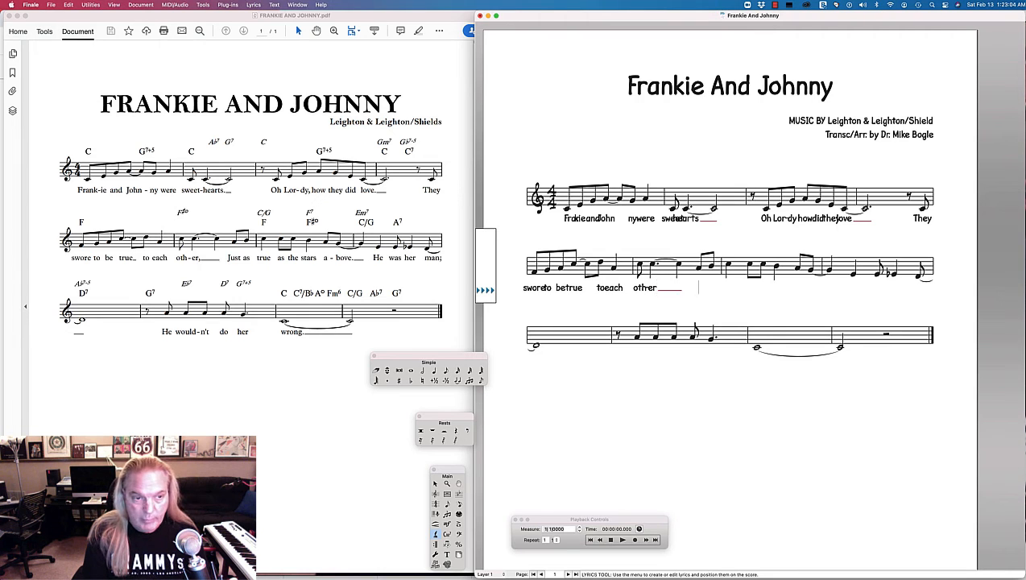
# - Enter the lyrics "Just as true as the stars a-bove" from the end of measure six through measure seven
pyautogui.write('Just as')
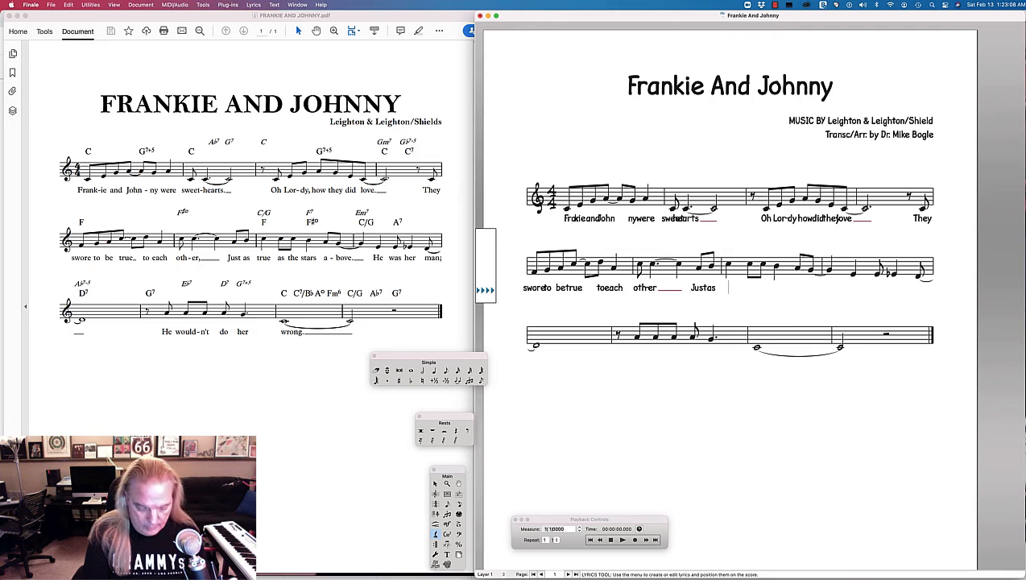
pyautogui.write('true')
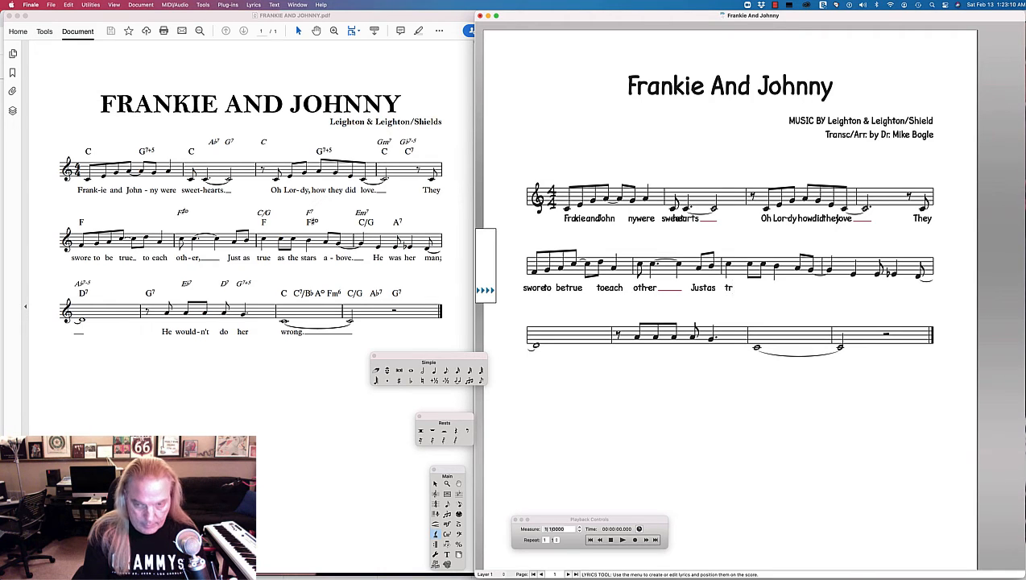
pyautogui.write('as the')
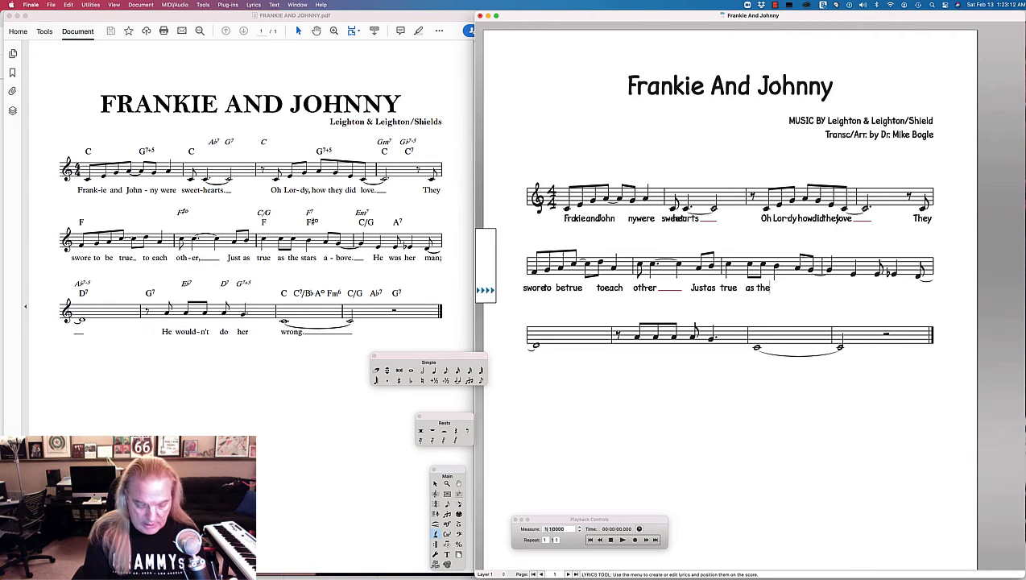
pyautogui.write('st')
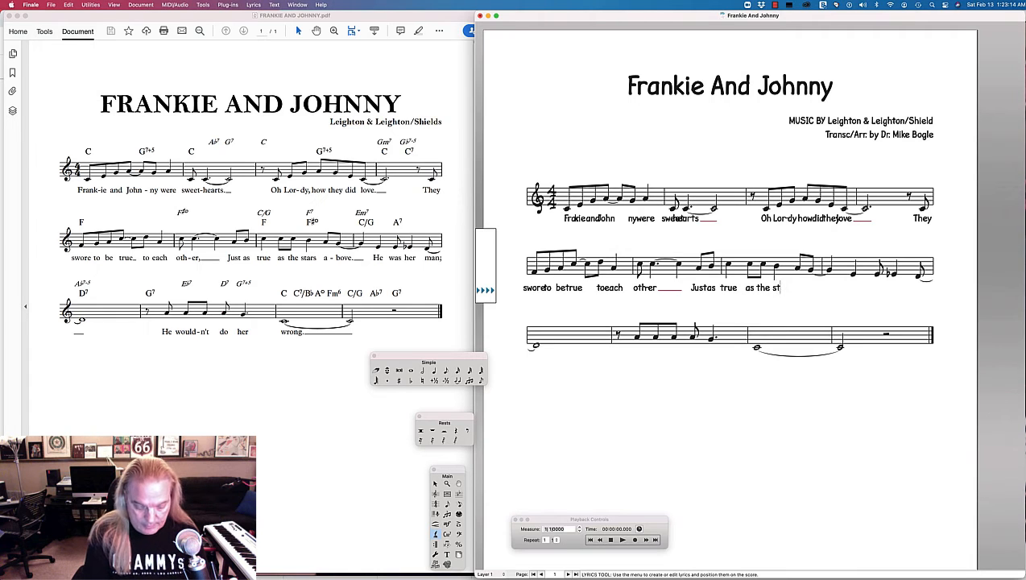
pyautogui.write('ars a-bove')
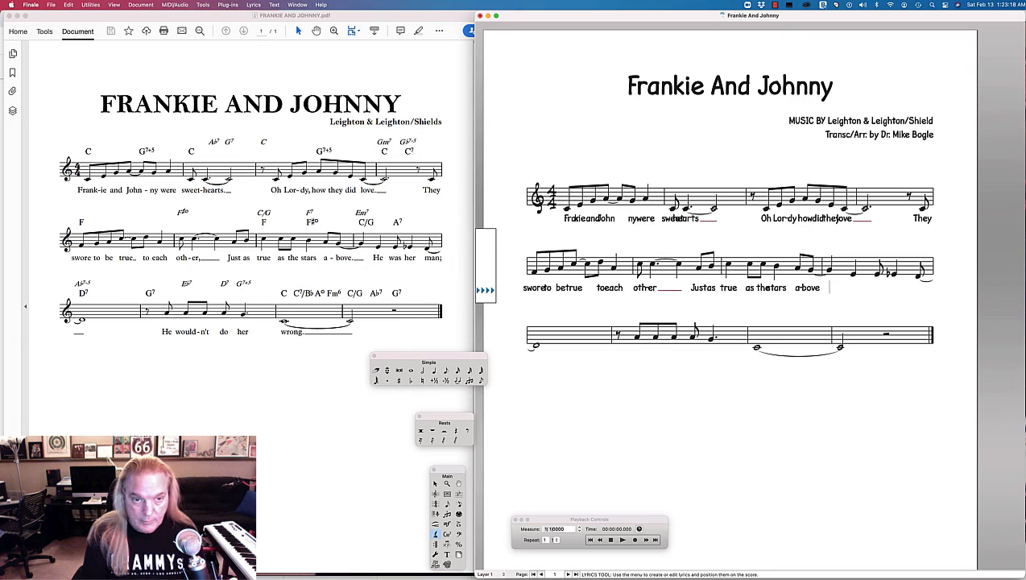
# - Enter the lyrics "He was her man" under measure eight and advance past the tied whole note in measure nine
pyautogui.write('H')
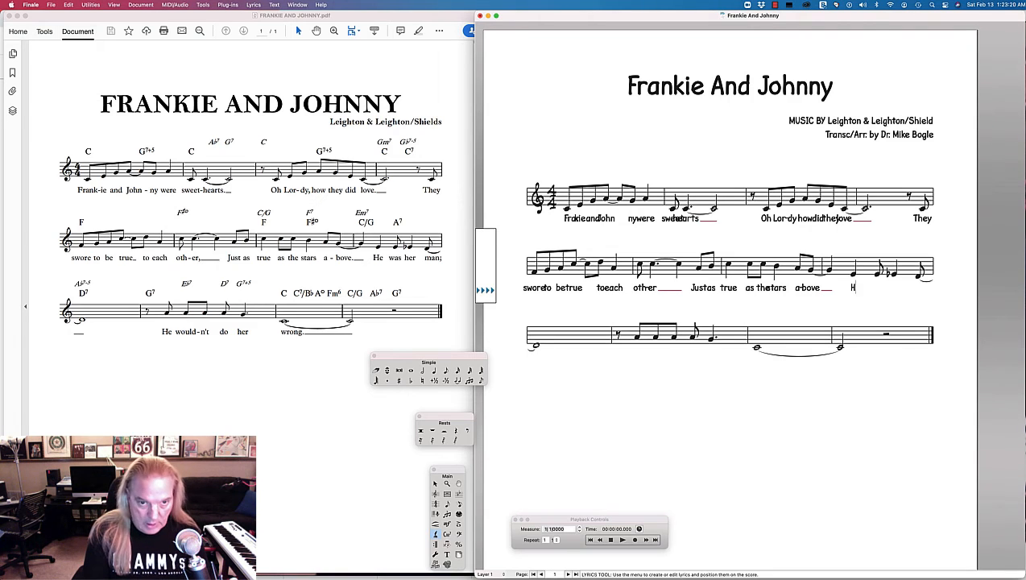
pyautogui.write('e was h')
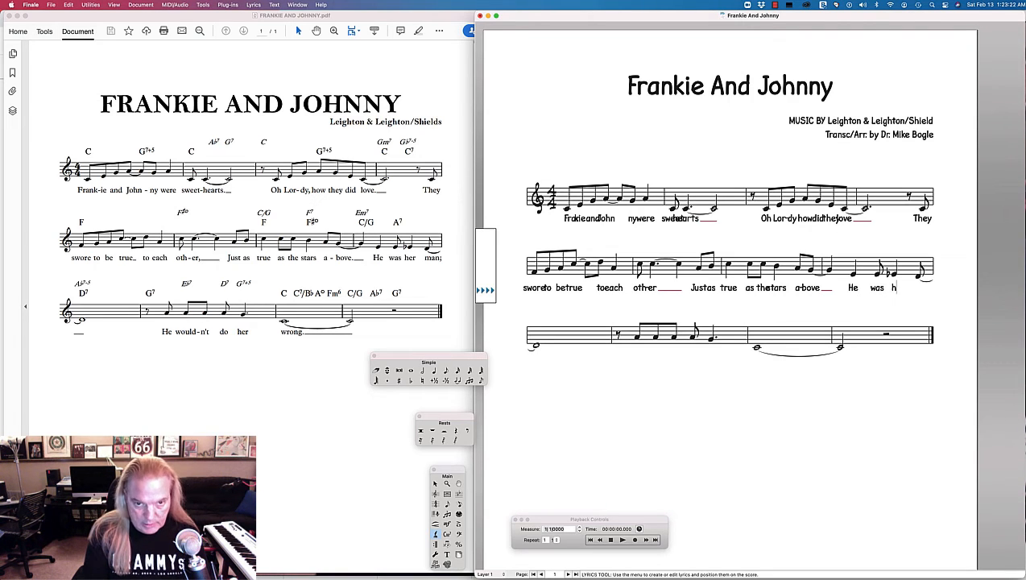
pyautogui.write('er man')
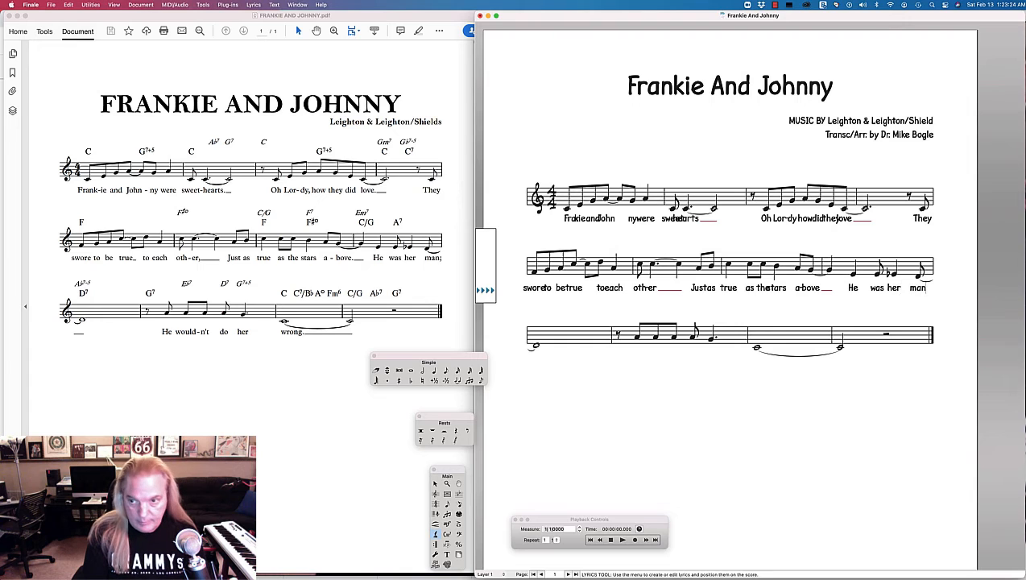
pyautogui.press('space')
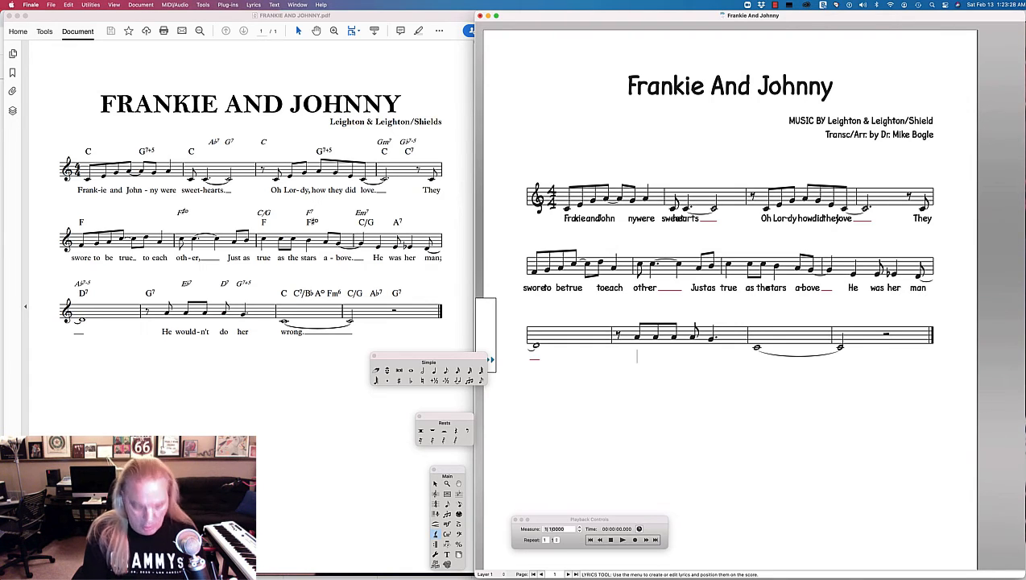
# - Enter "He" under the first note of measure ten, try "wouldn't" as a single syllable, and remove that unsplit word
pyautogui.write('He wo')
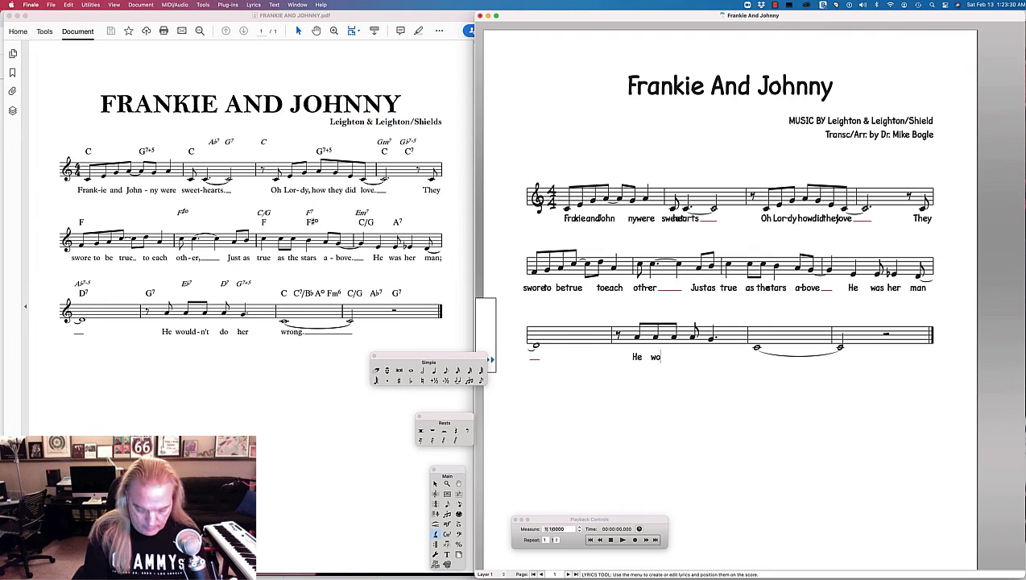
pyautogui.write('ul')
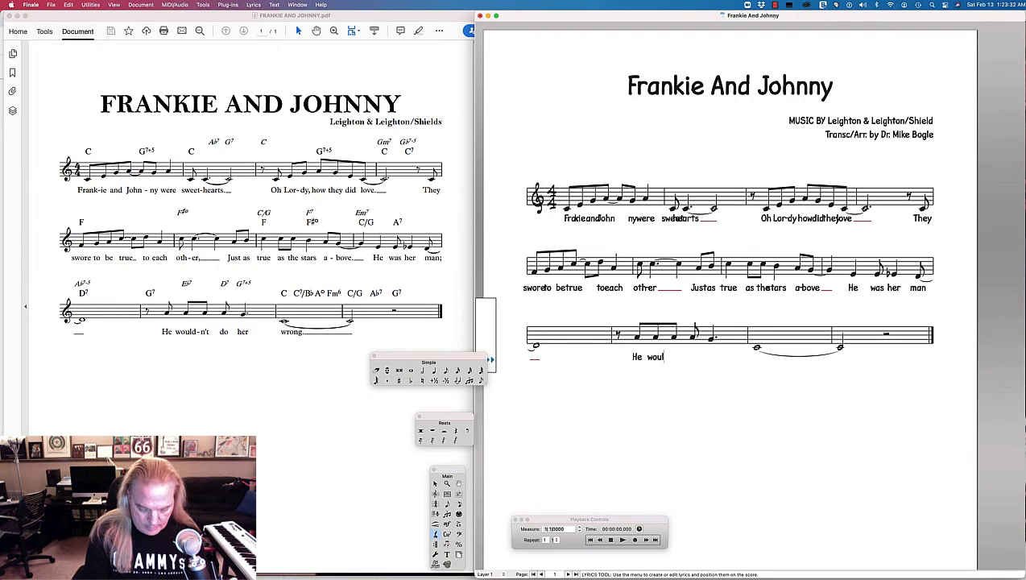
pyautogui.write("dn't")
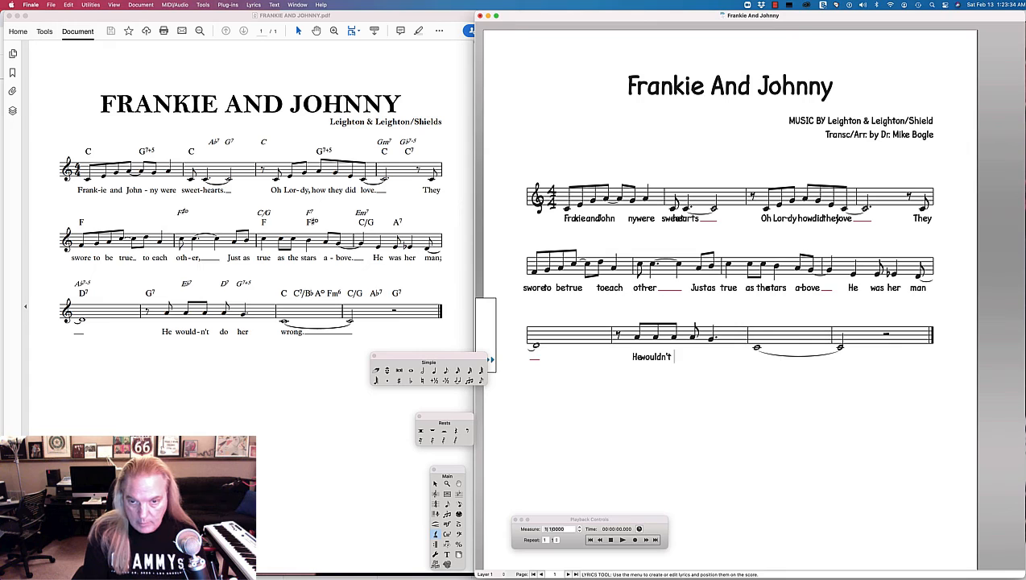
pyautogui.press('BackSpace')
pyautogui.press('BackSpace')
pyautogui.press('BackSpace')
pyautogui.press('BackSpace')
pyautogui.press('BackSpace')
pyautogui.press('BackSpace')
pyautogui.press('BackSpace')
pyautogui.press('BackSpace')
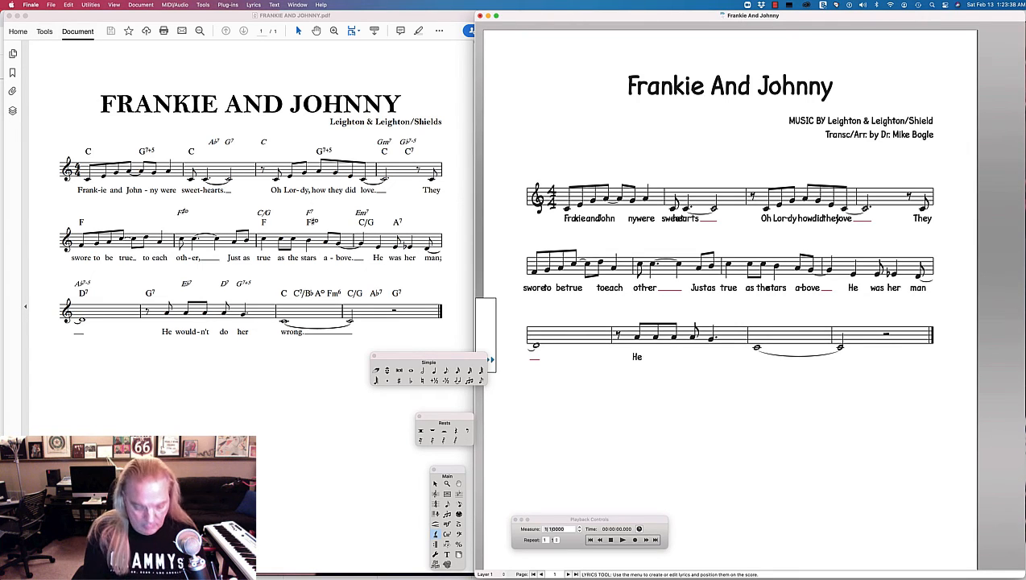
# - Continue the measure-ten lyrics with the hyphenated "Would-n't" followed by "do her"
pyautogui.write('Would')
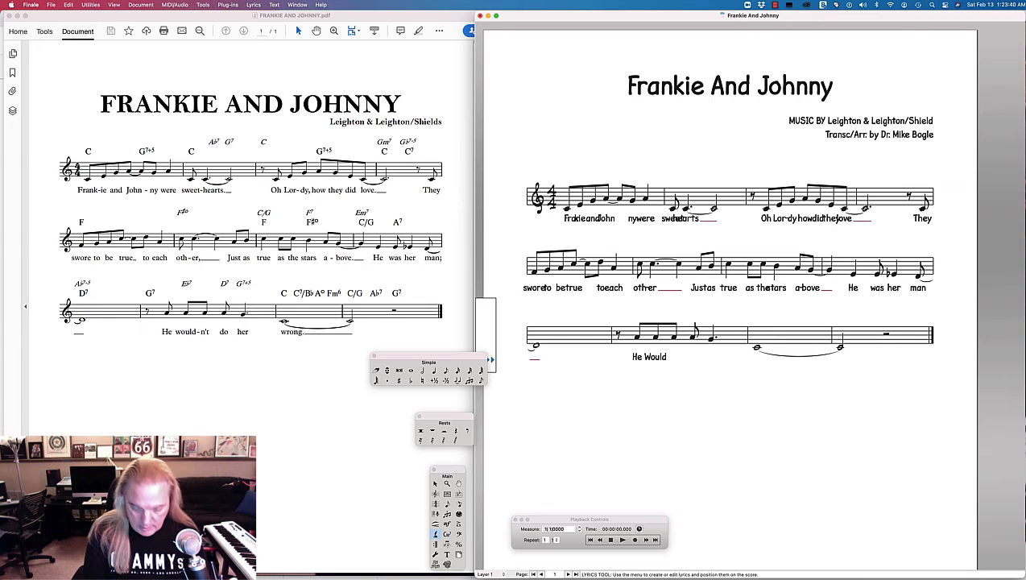
pyautogui.write("-n't ")
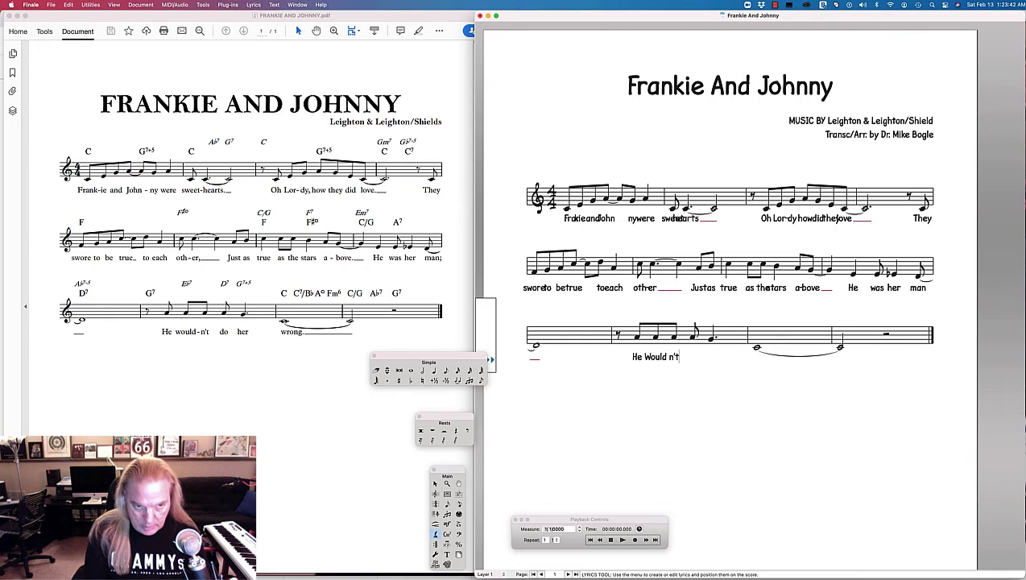
pyautogui.write('do ')
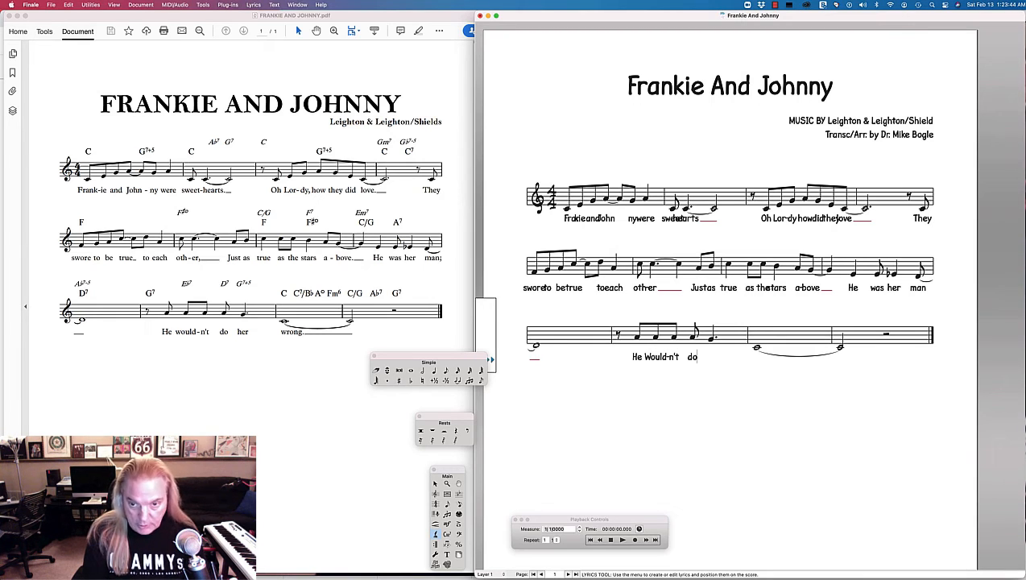
pyautogui.write('her ')
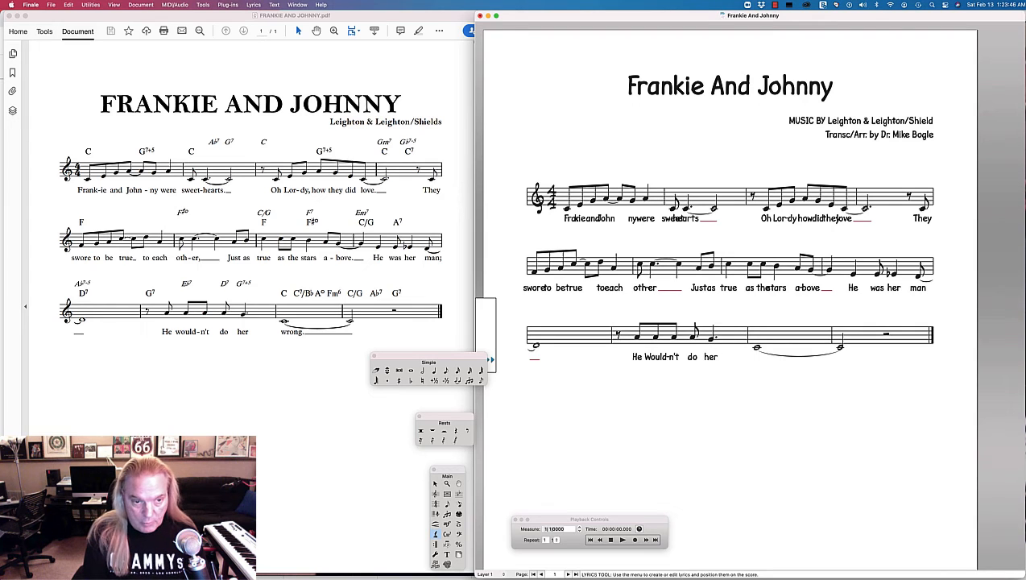
# - Enter the lyric "wrong" under the tied whole note in measure eleven and finish lyric entry
pyautogui.write('wrom')
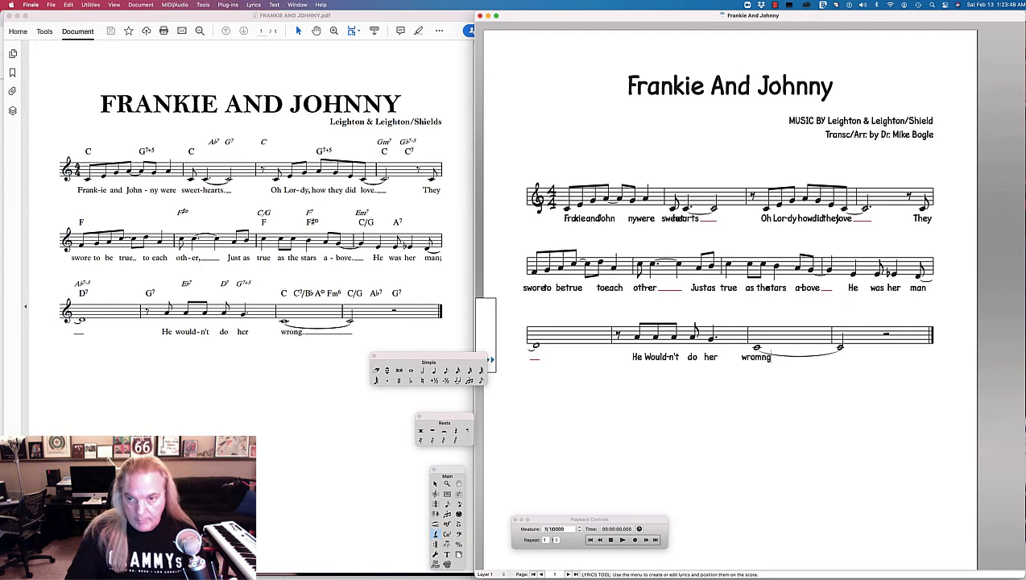
pyautogui.press('BackSpace')
pyautogui.write('ng')
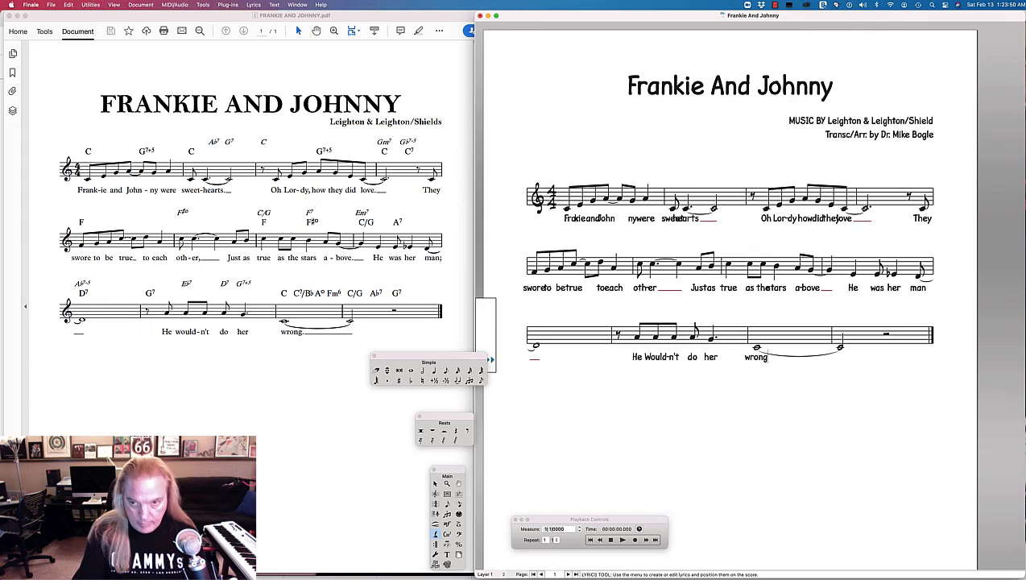
pyautogui.click(721, 387)
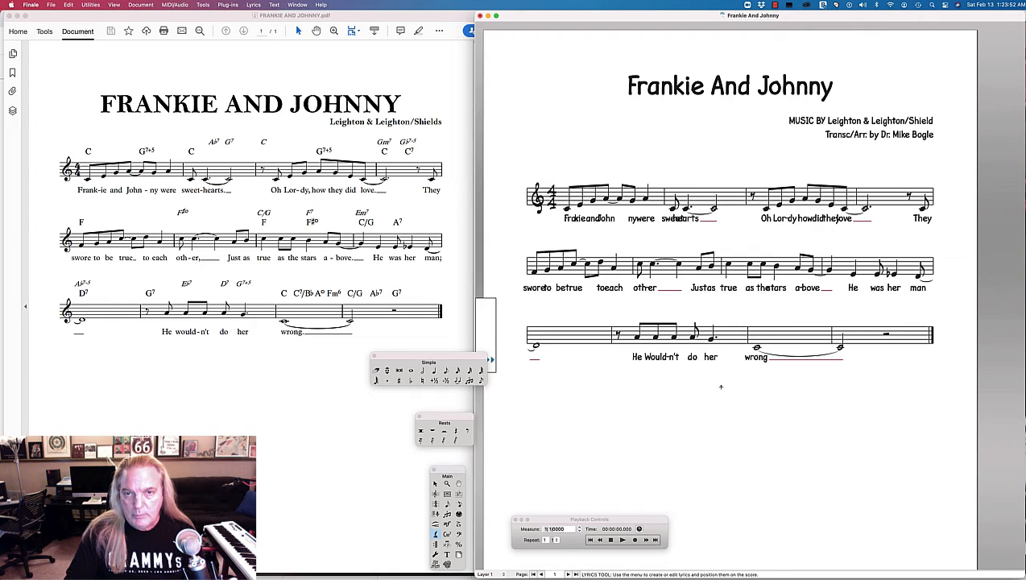
# - With the Chord tool, enter C over the first note of measure one and G7+ over beat three
pyautogui.click(447, 534)
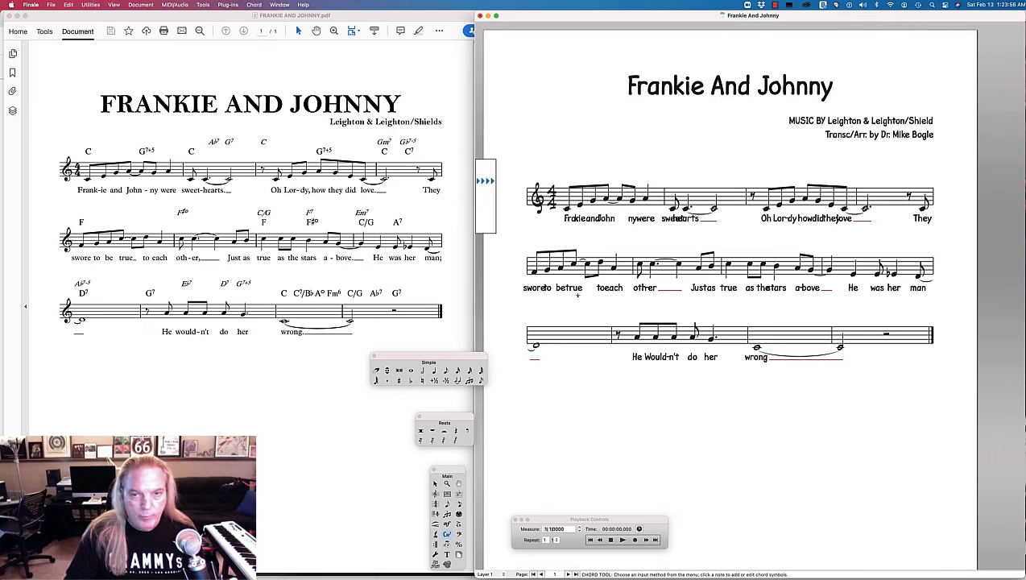
pyautogui.click(568, 191)
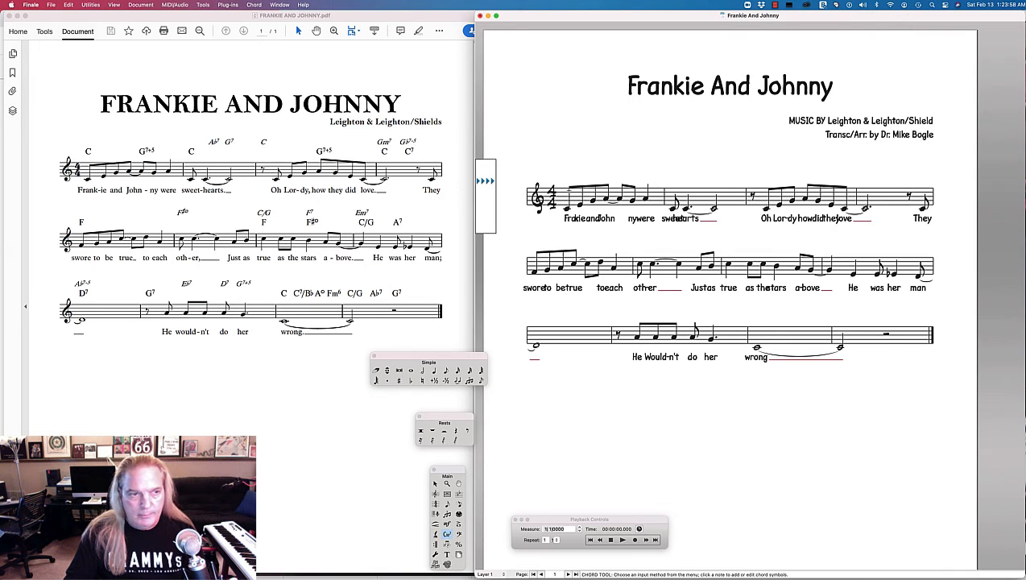
pyautogui.write('C')
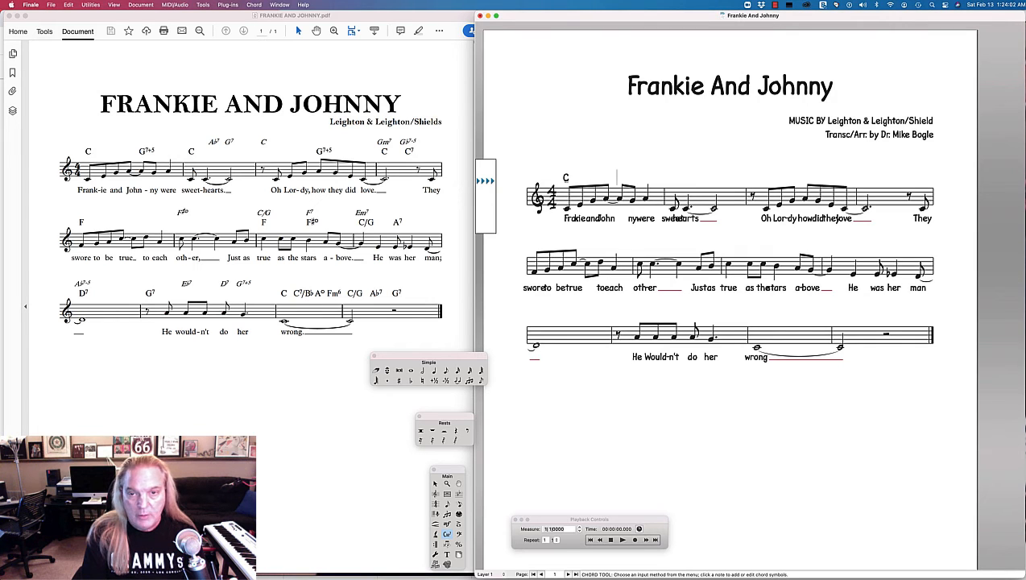
pyautogui.write('G')
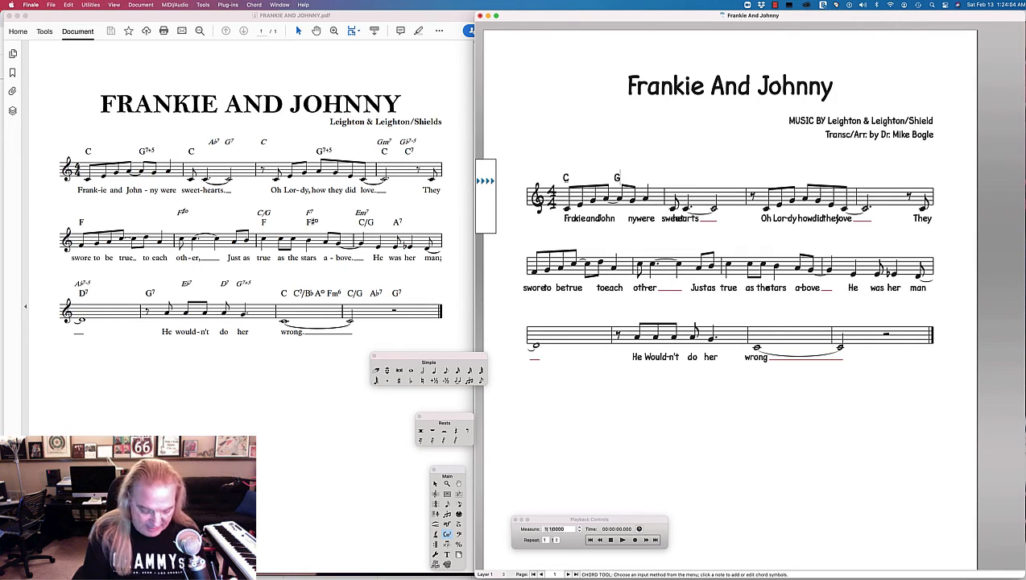
pyautogui.write('7+')
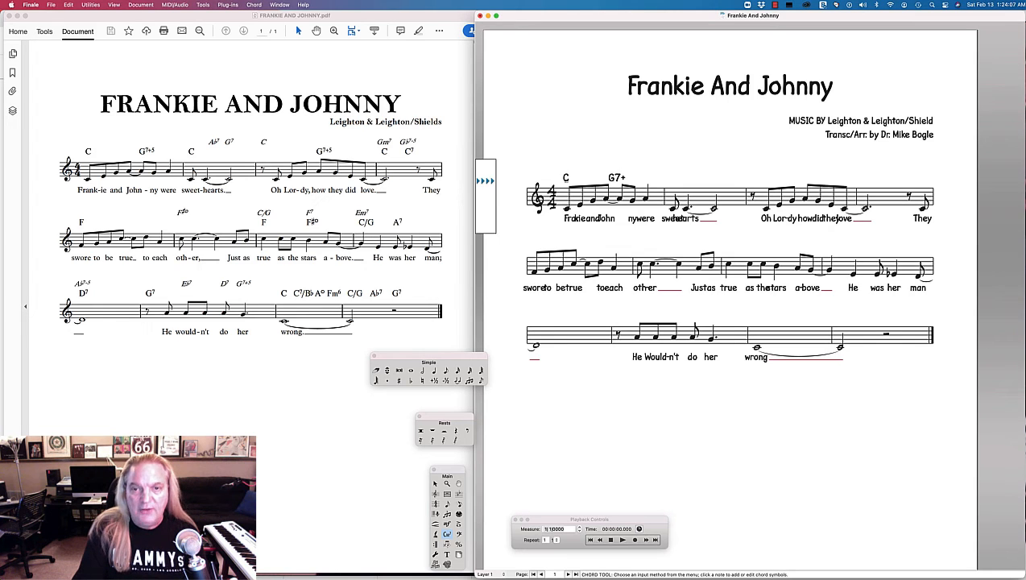
# - Add the "7+" suffix to the chord suffix library, accepting the suffix editor's default settings
pyautogui.press('Return')
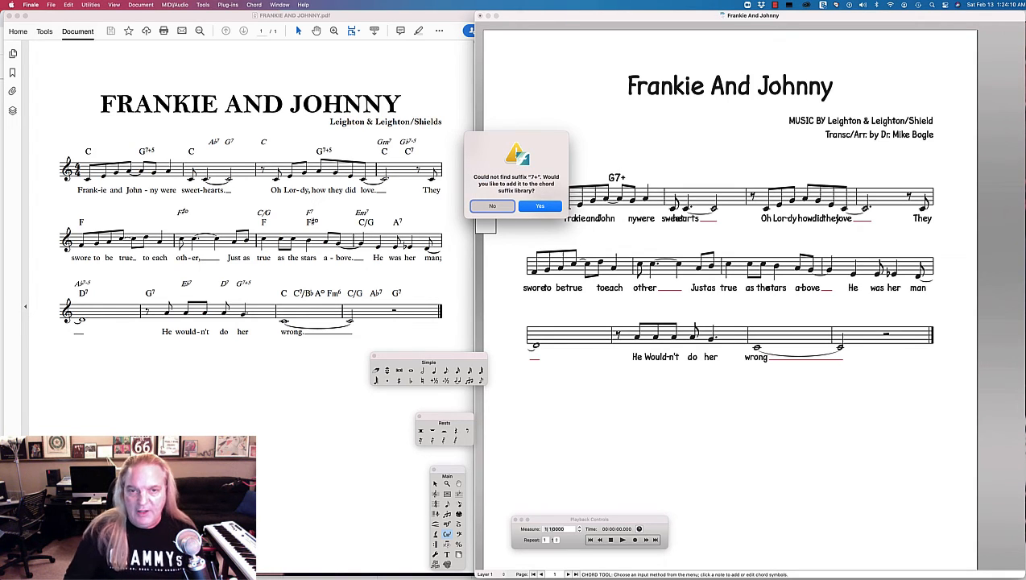
pyautogui.click(536, 207)
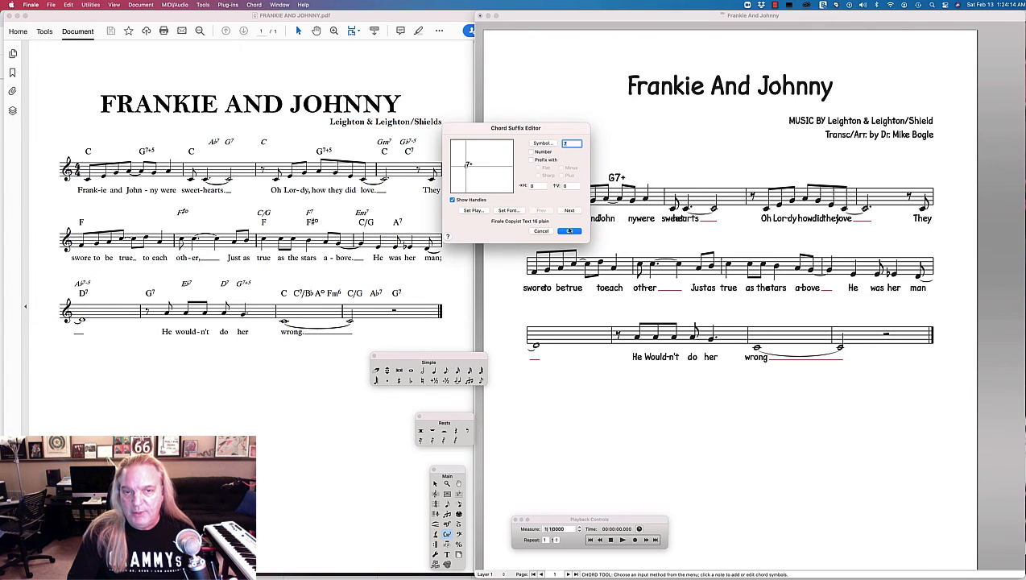
pyautogui.click(570, 231)
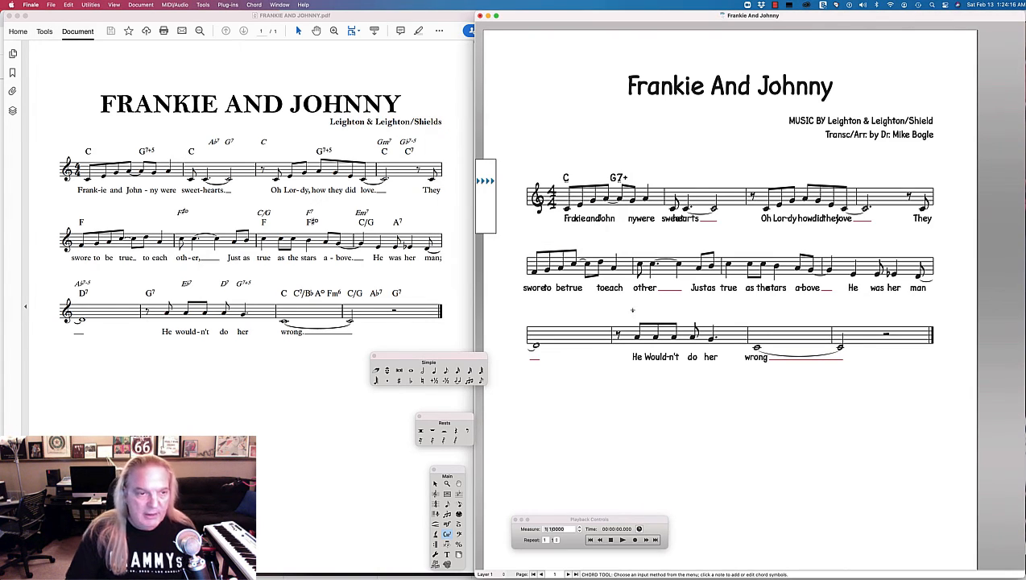
# - Enter a C chord at the start of measure two and advance to measure three
pyautogui.press('space')
pyautogui.press('space')
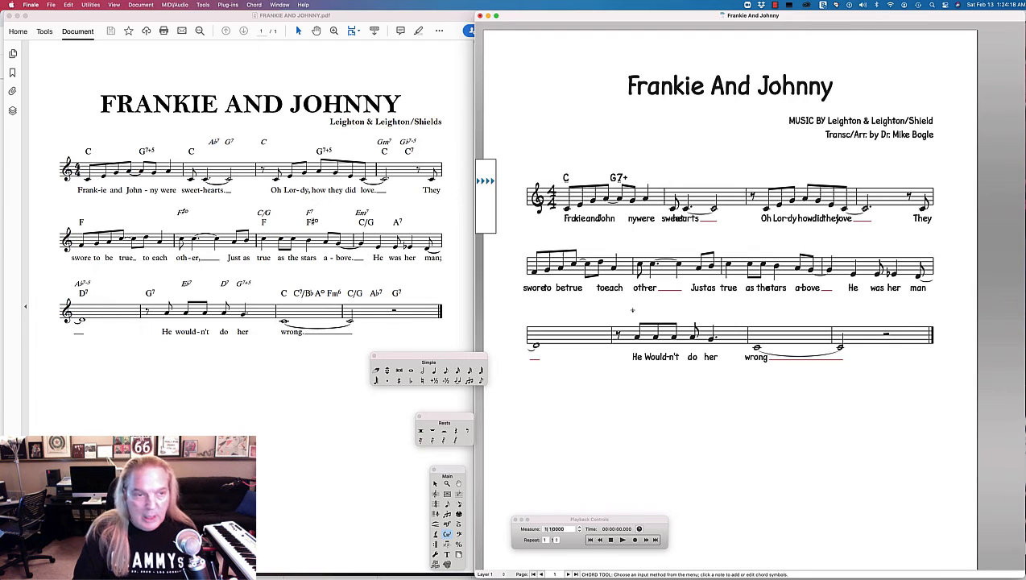
pyautogui.write('C')
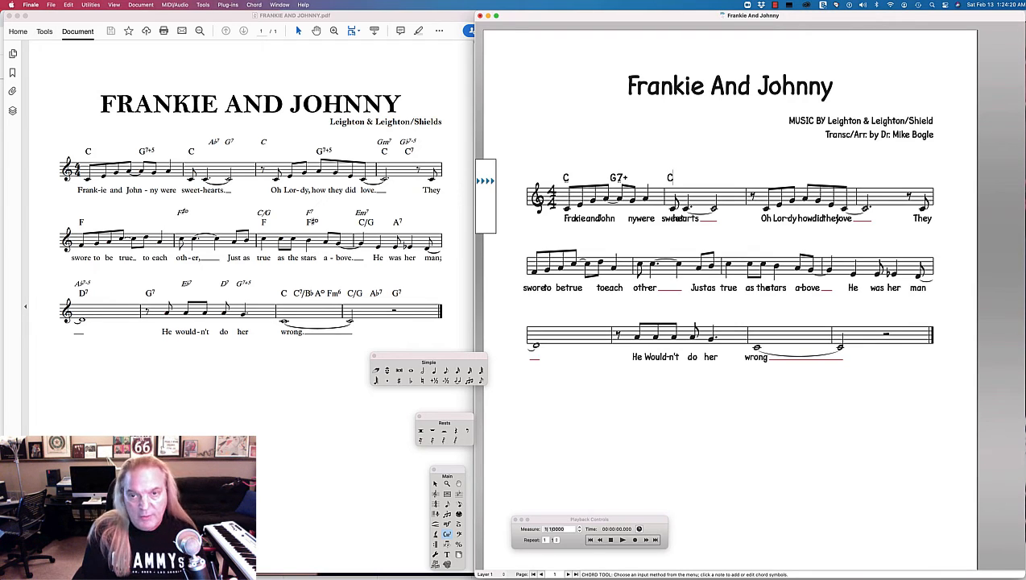
pyautogui.press('Tab')
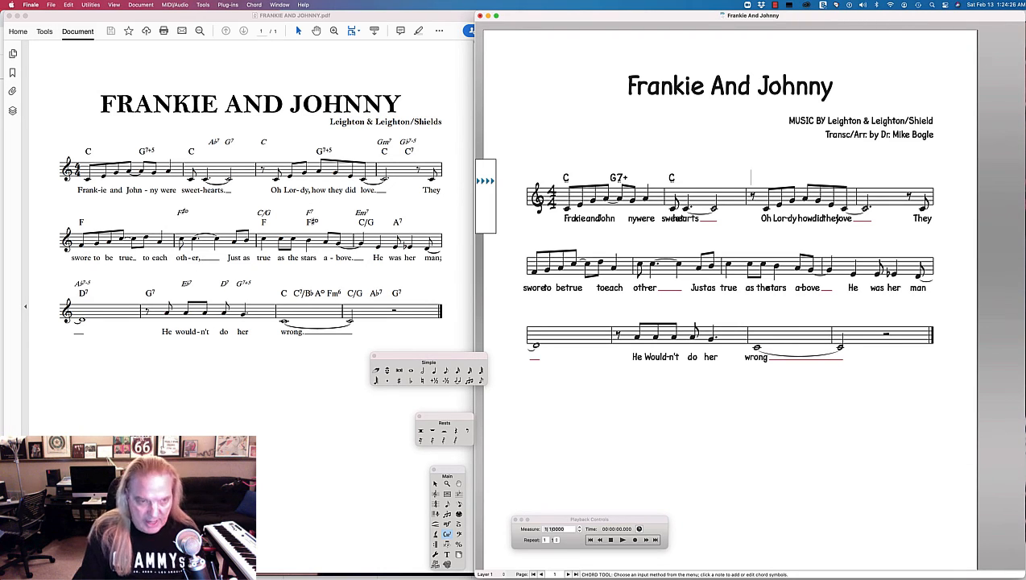
# - Enter a C chord at the start of measure three and G7+ over its third beat
pyautogui.write('C ')
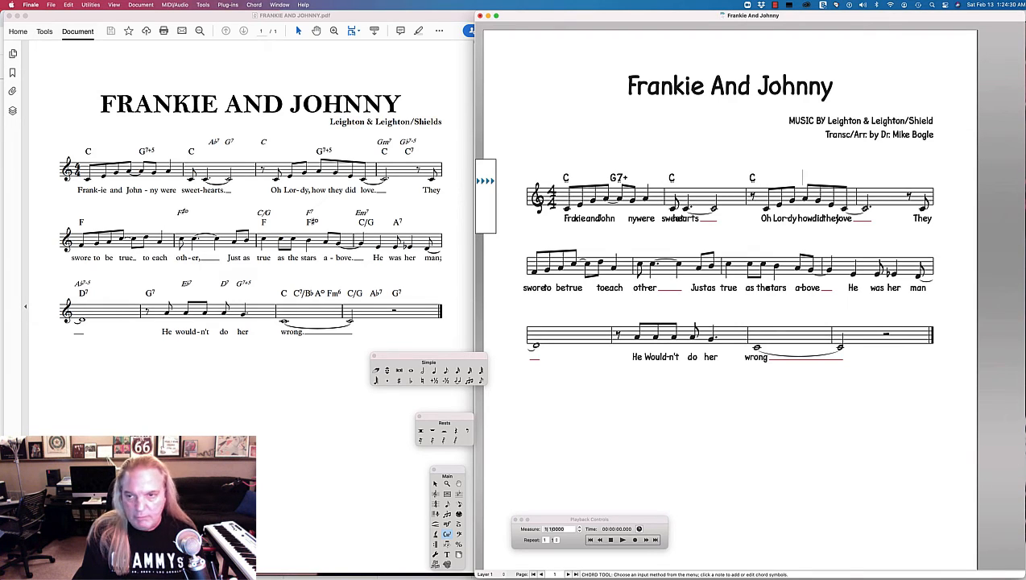
pyautogui.write('G')
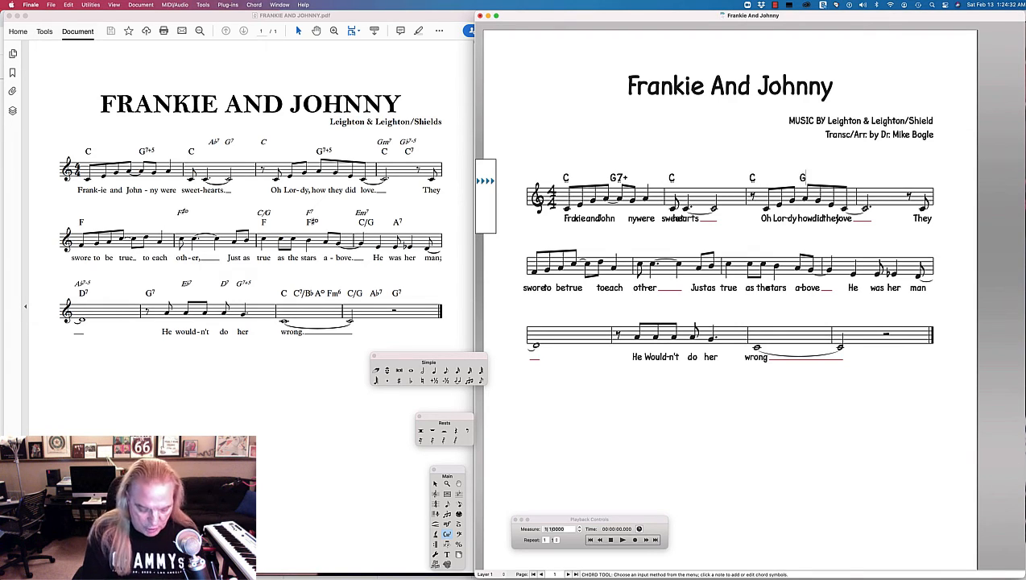
pyautogui.write('7+')
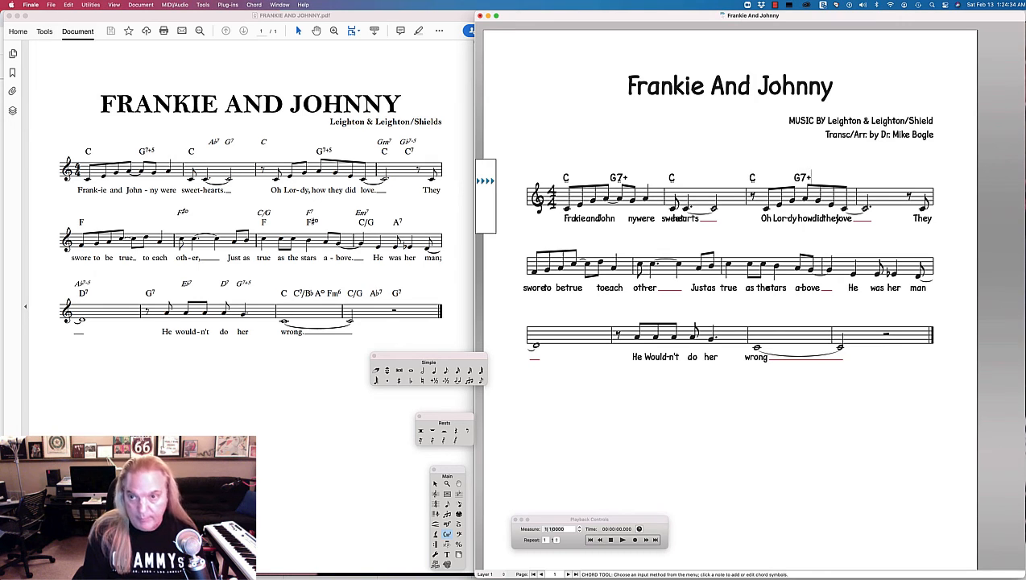
pyautogui.press('space')
# - Enter a C chord at the start of measure four, followed by C7 in the same measure
pyautogui.press('space')
pyautogui.press('space')
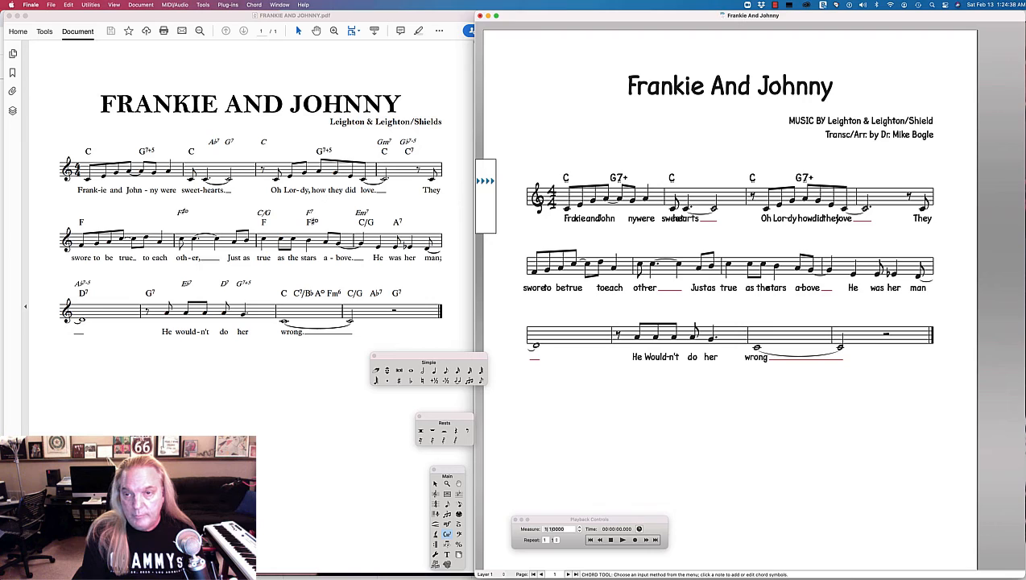
pyautogui.press('space')
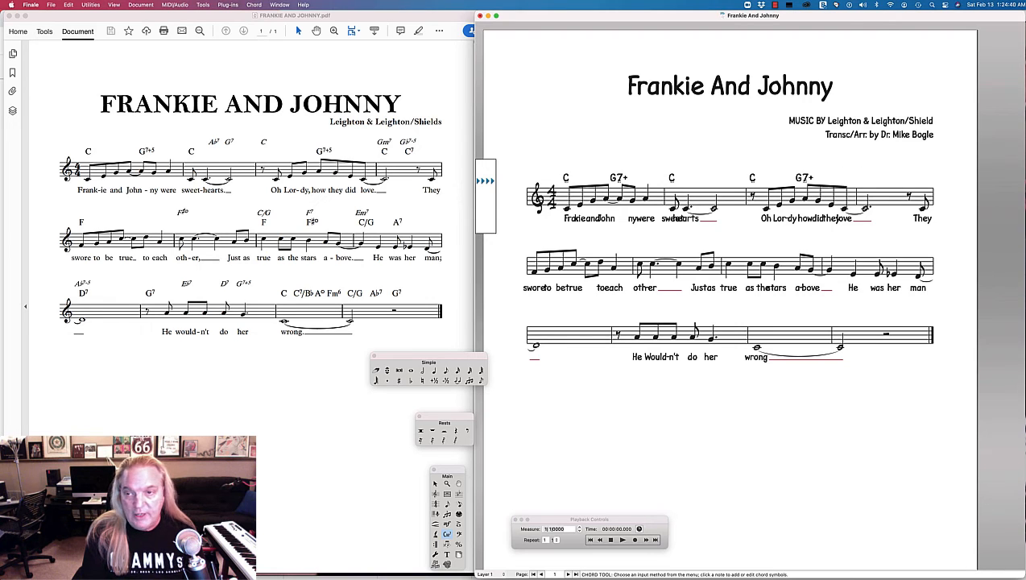
pyautogui.write('C')
pyautogui.press('space')
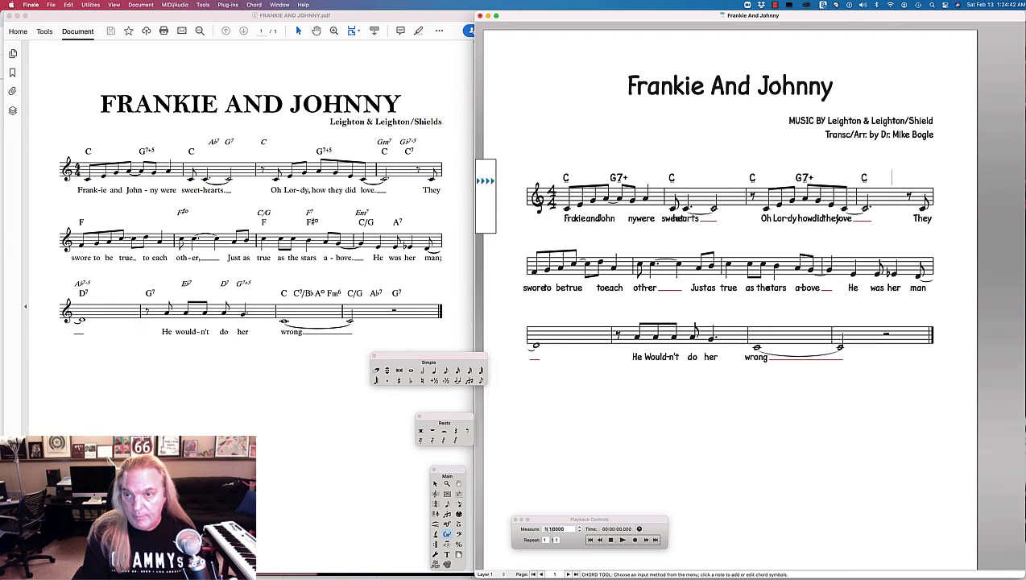
pyautogui.write('C7')
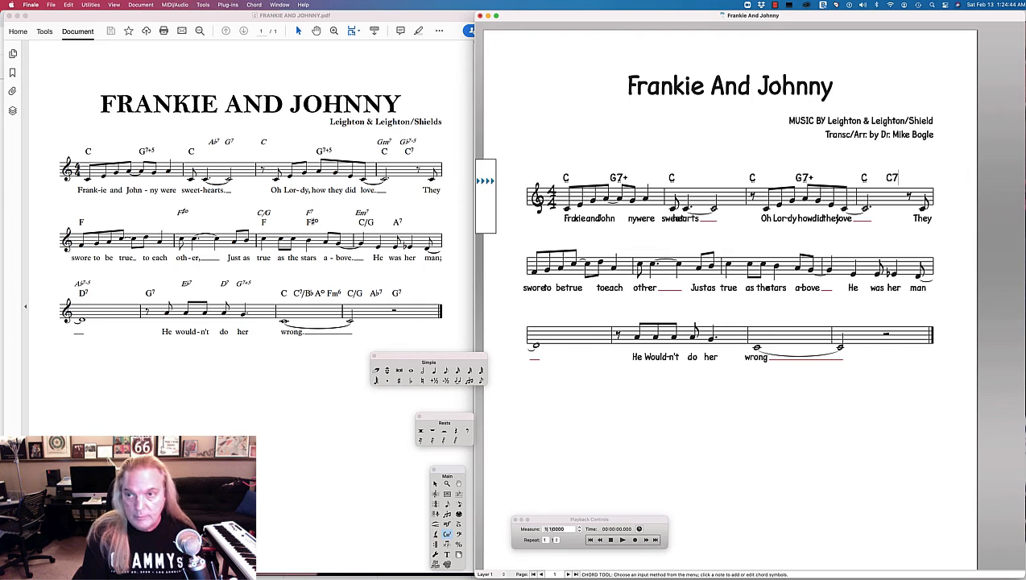
pyautogui.press('space')
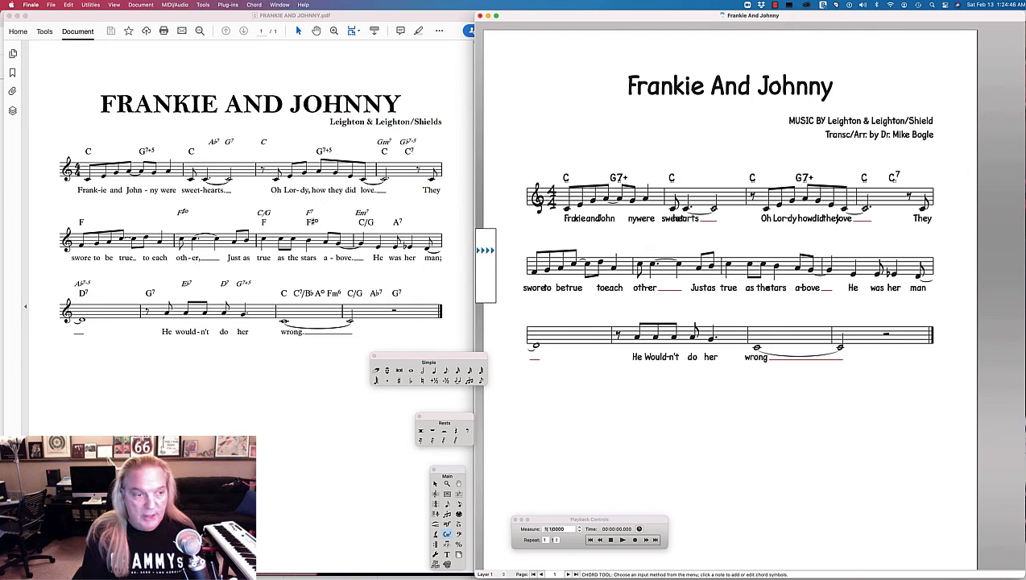
# - Enter an F chord at the start of measure five and another at the start of measure seven, skipping measure six
pyautogui.write('F')
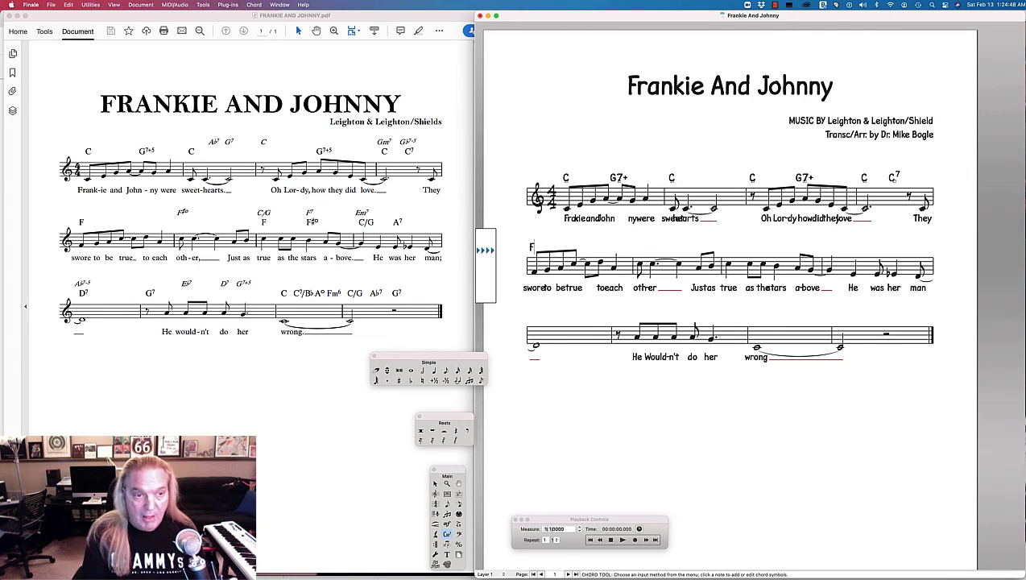
pyautogui.press('space')
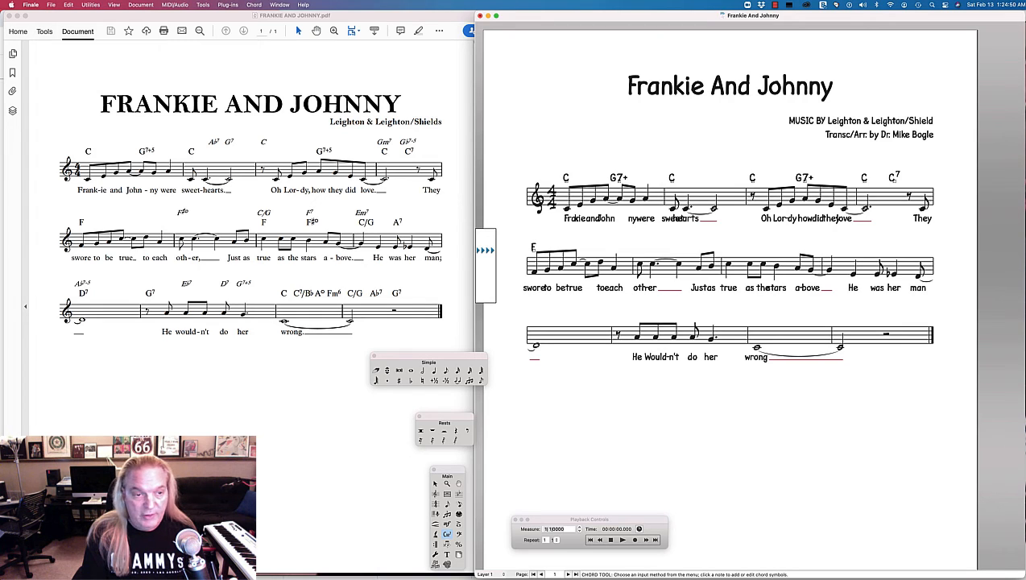
pyautogui.press('space')
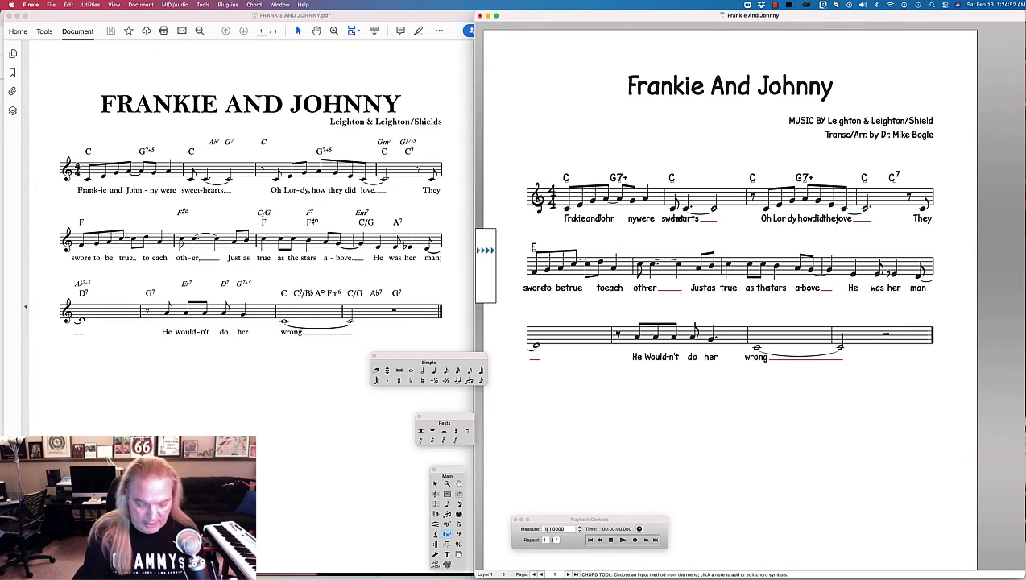
pyautogui.write('F')
pyautogui.press('space')
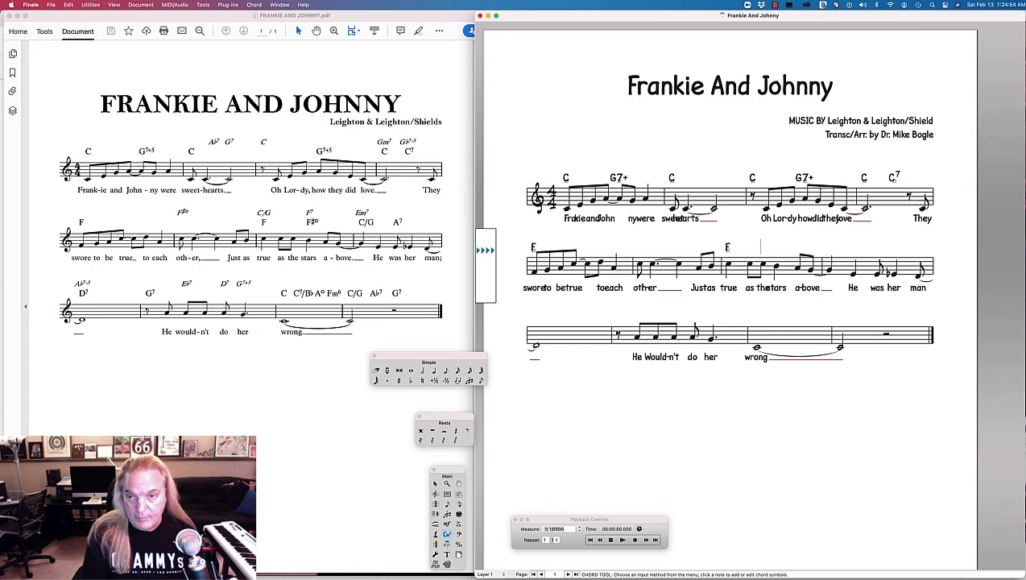
# - Enter an F#° chord over the third beat of measure seven, using chord suffix number 148
pyautogui.write('F')
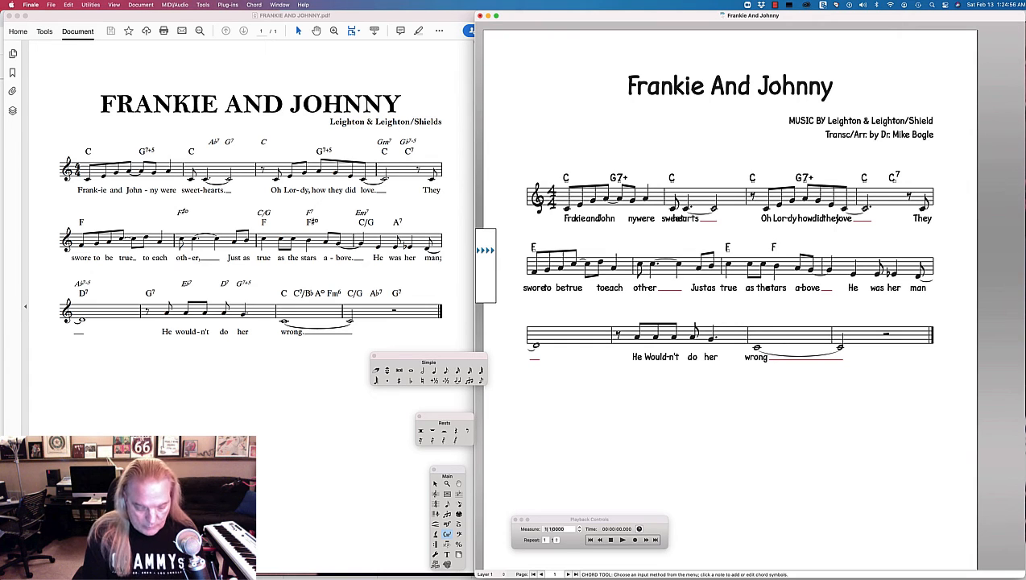
pyautogui.write('#')
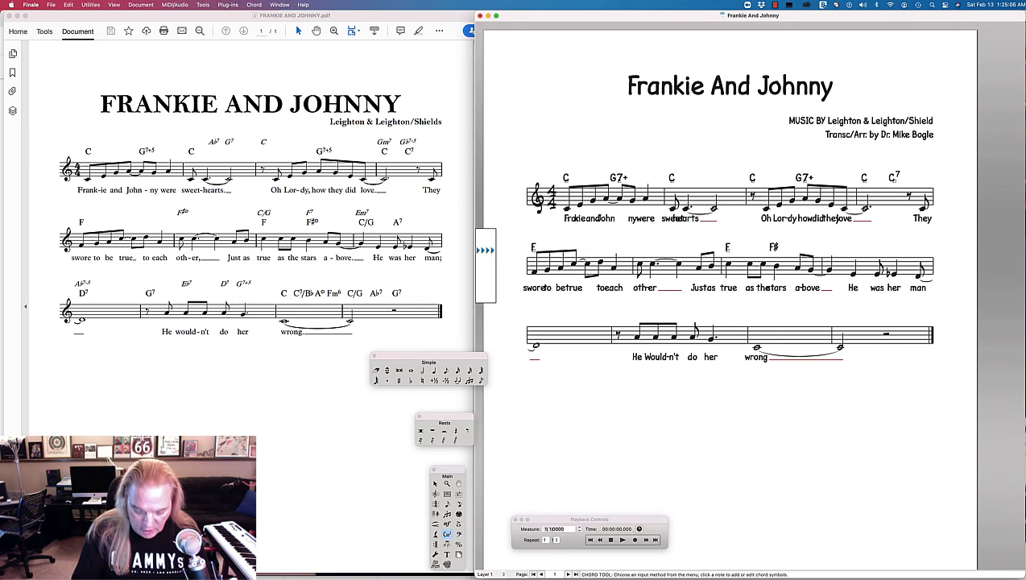
pyautogui.write('148')
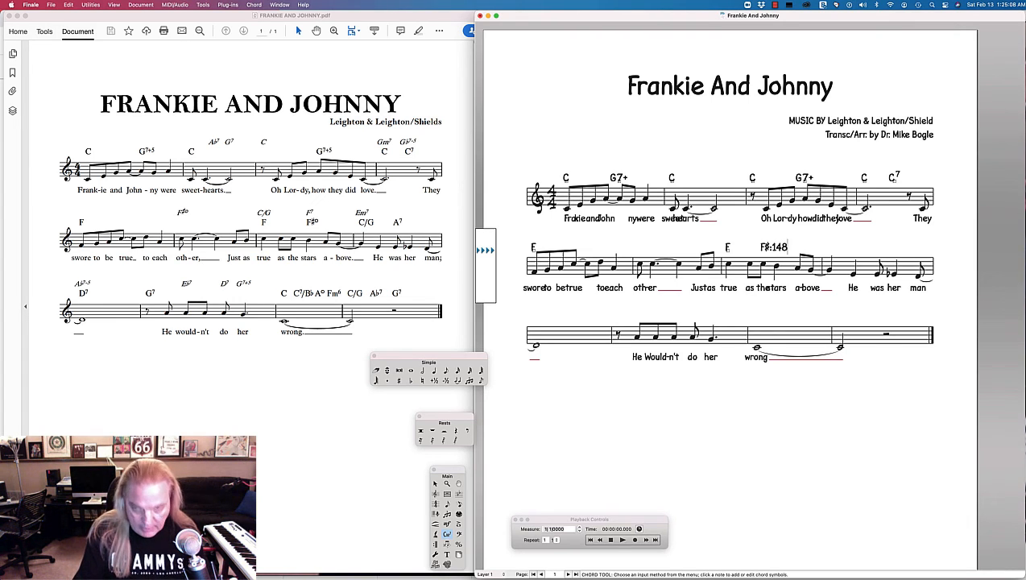
pyautogui.press('space')
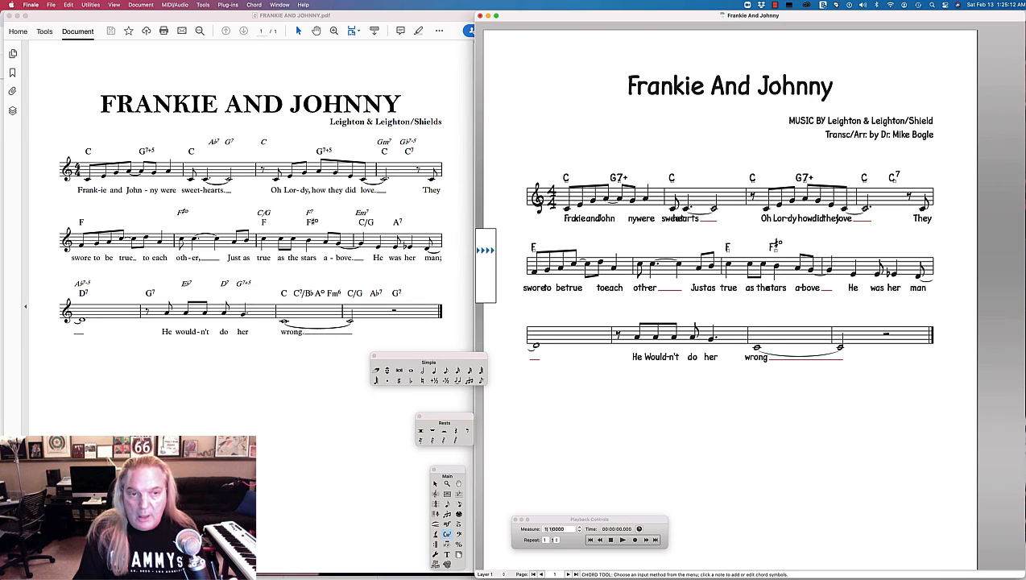
# - Enter C/G at the start of measure eight and A7 over its second chord position
pyautogui.write('C/G')
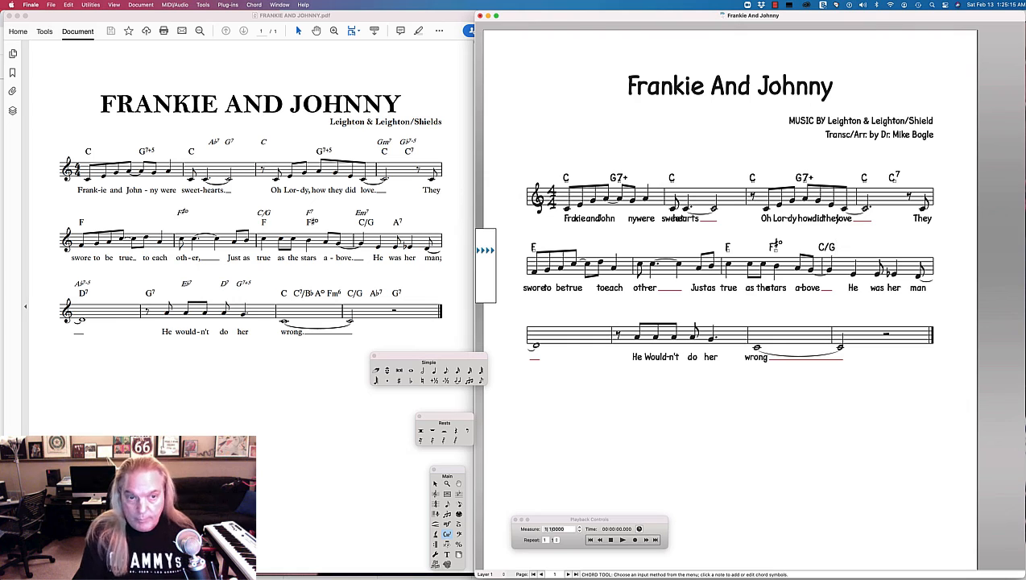
pyautogui.press('space')
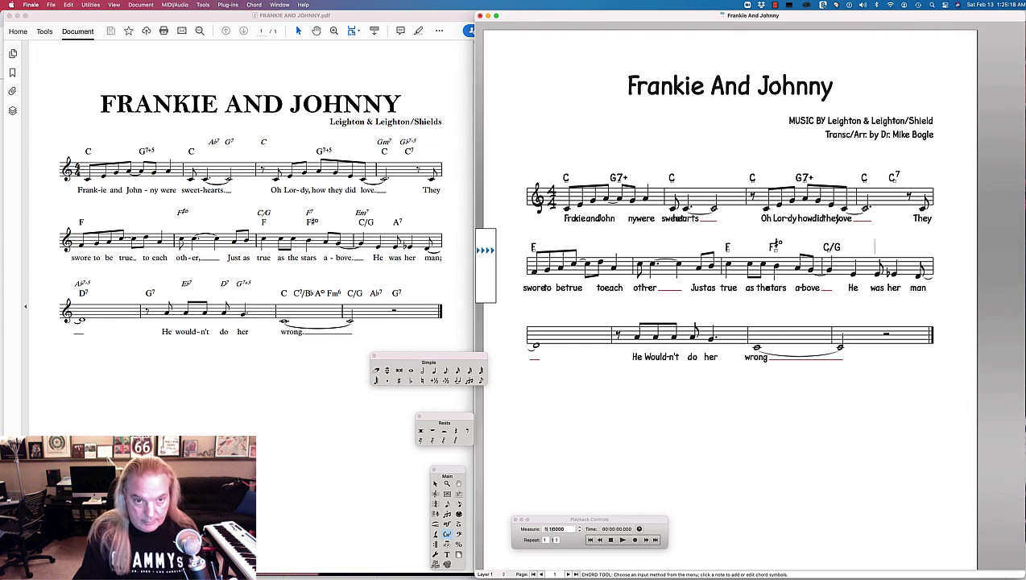
pyautogui.write('A7')
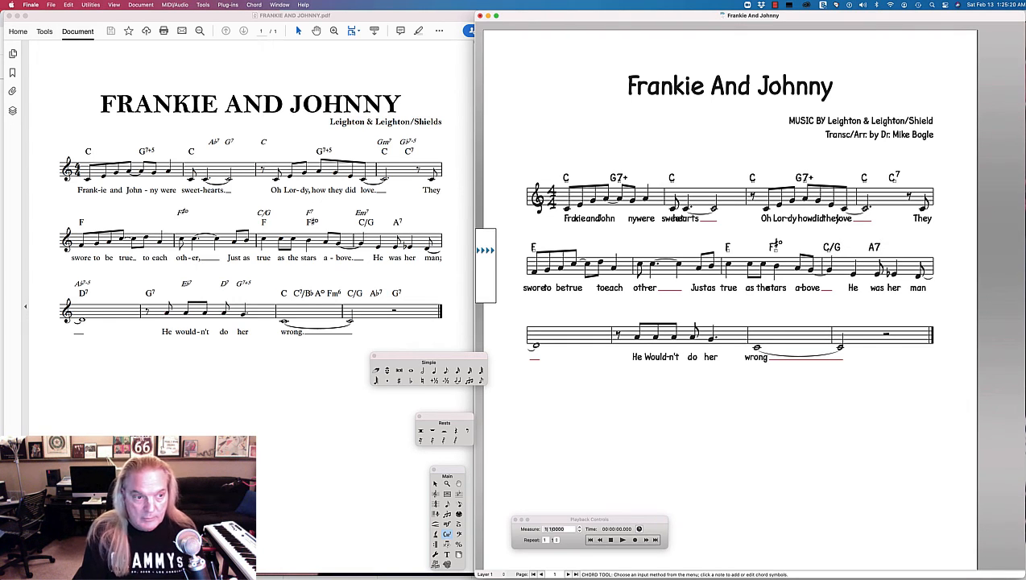
pyautogui.press('space')
# - Enter D7 at the start of measure nine and G7 at the start of measure ten
pyautogui.write('D7')
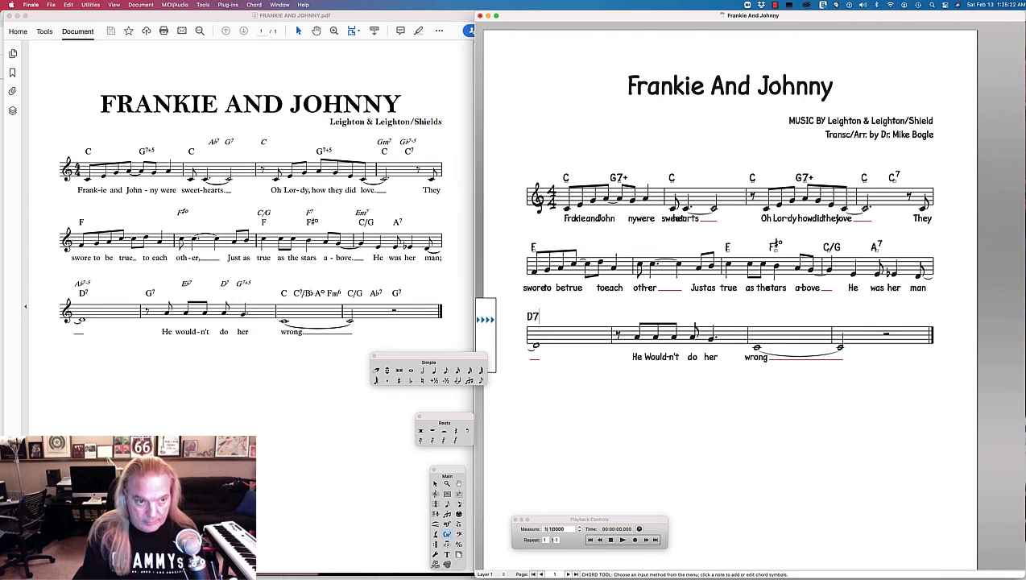
pyautogui.press('space')
pyautogui.write('G7')
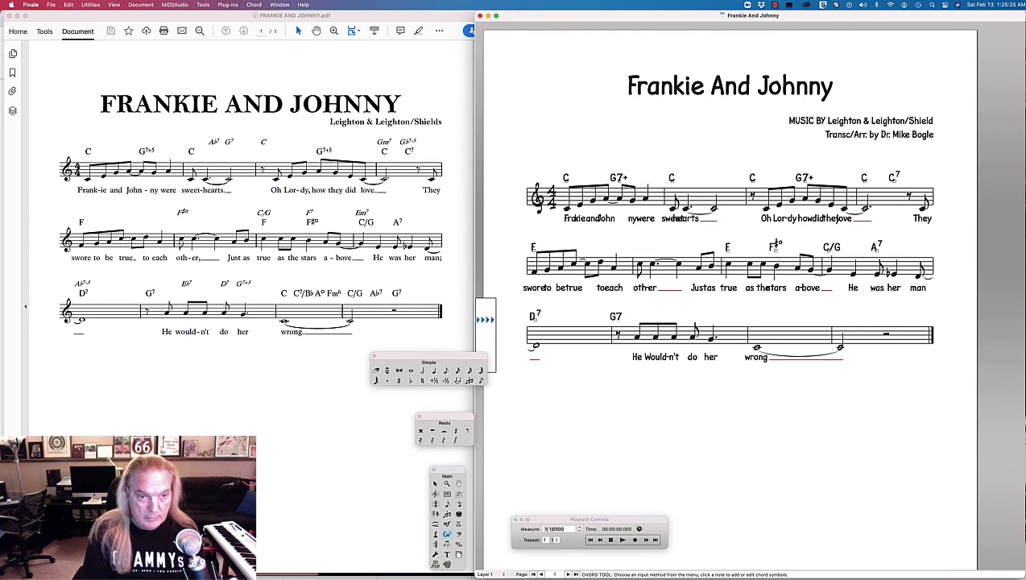
pyautogui.press('space')
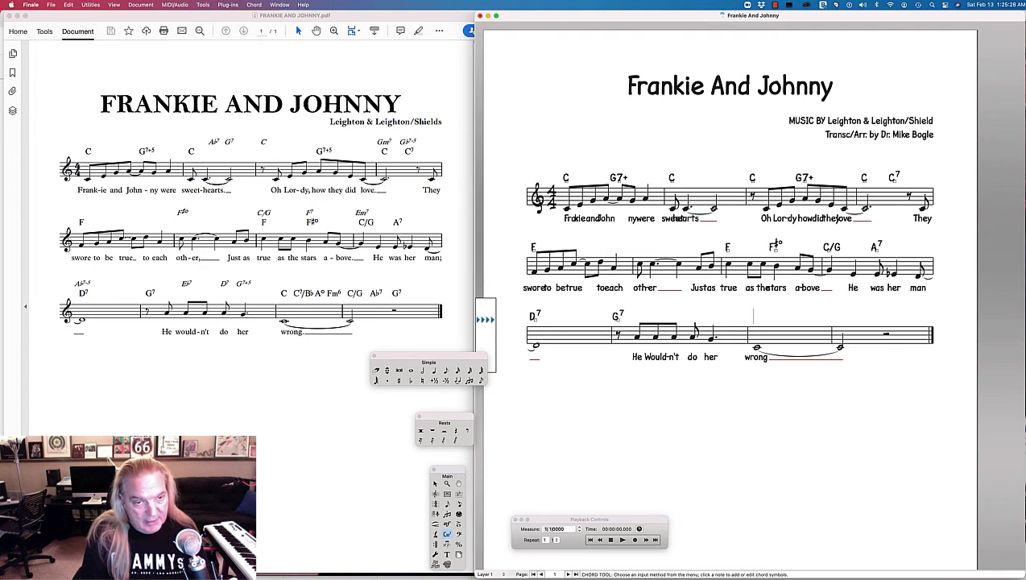
# - Enter C on the first beat of measure eleven and C7 over a Bb bass on the second beat
pyautogui.write('C')
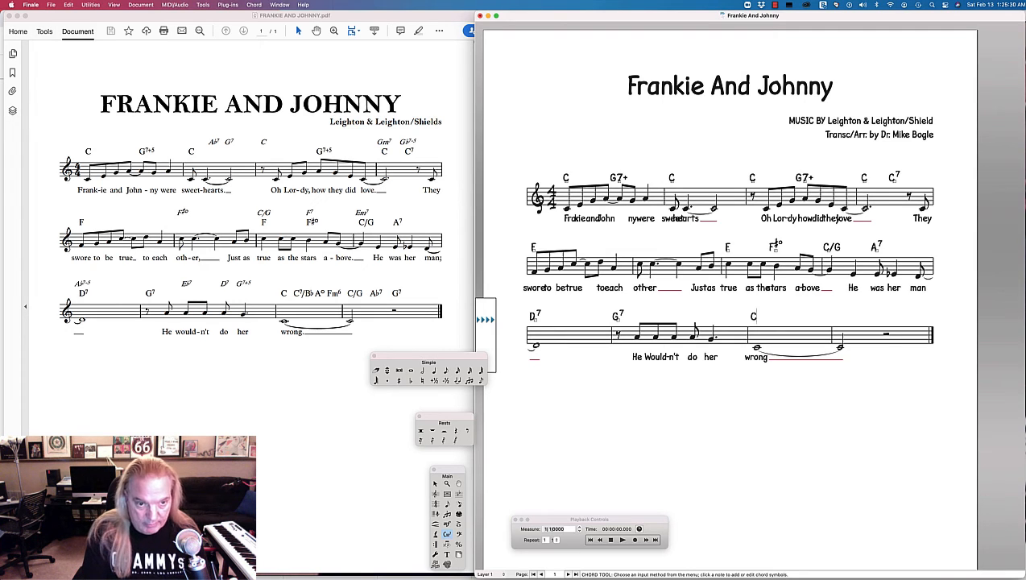
pyautogui.press('space')
pyautogui.write('C7')
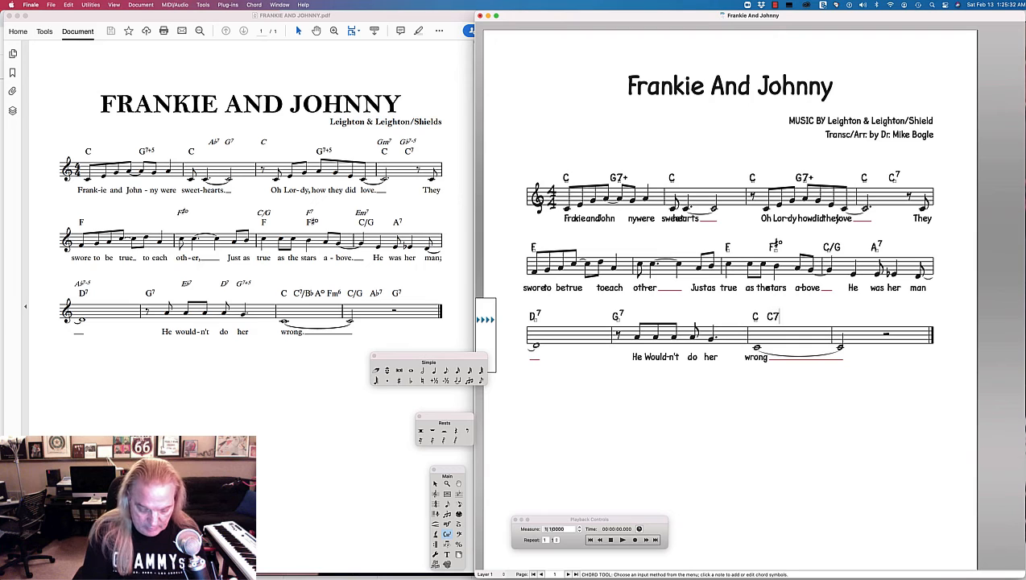
pyautogui.write('/B')
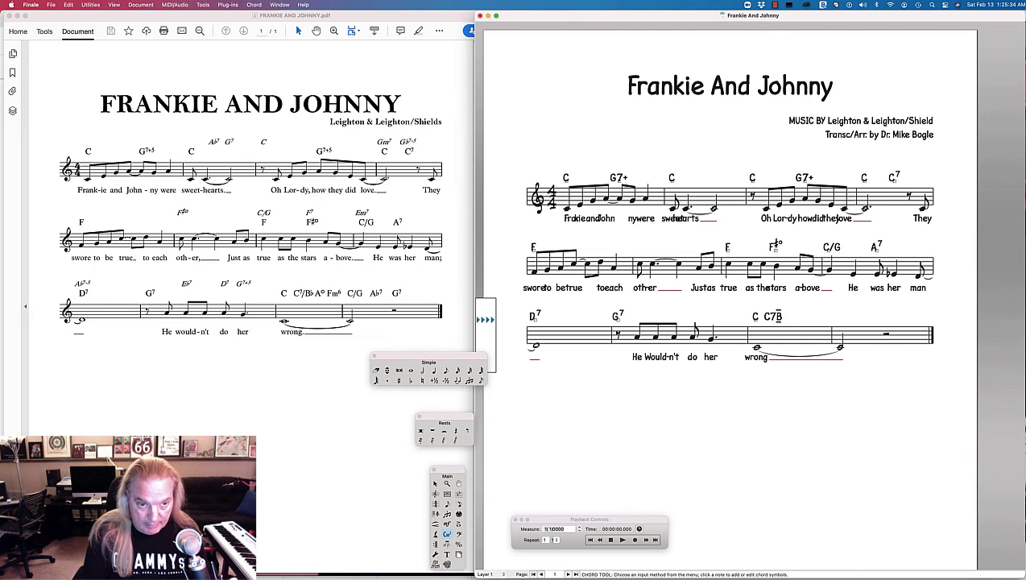
pyautogui.press('space')
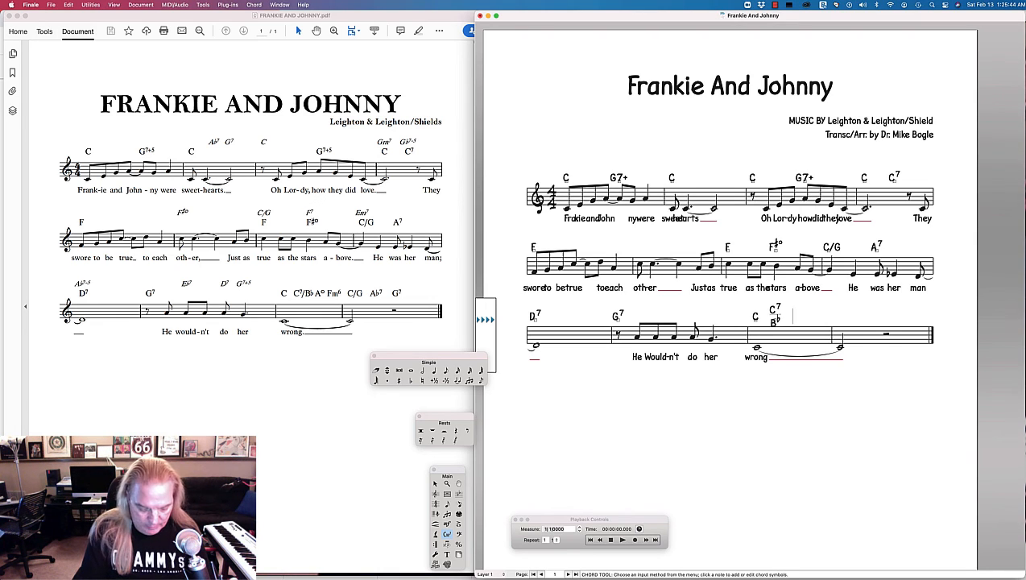
# - Enter A° on the third beat of measure eleven and F minor 6 on the fourth beat
pyautogui.write('A:')
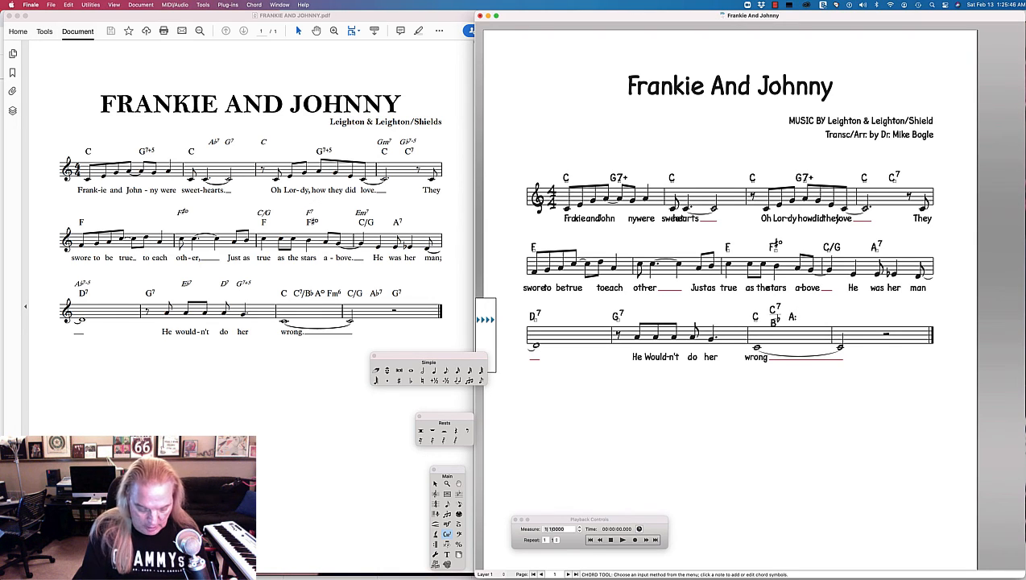
pyautogui.write('o')
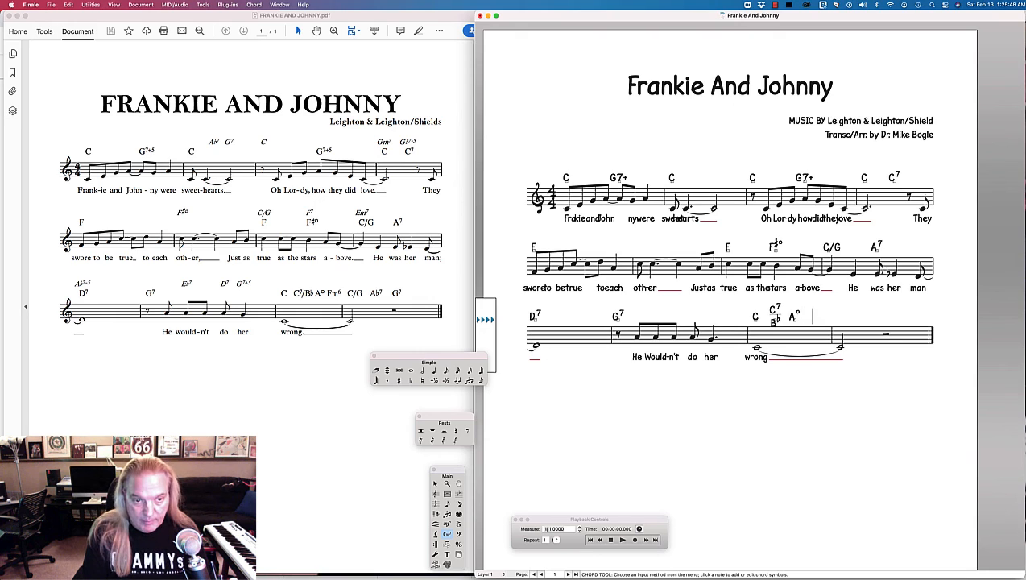
pyautogui.write('Fm')
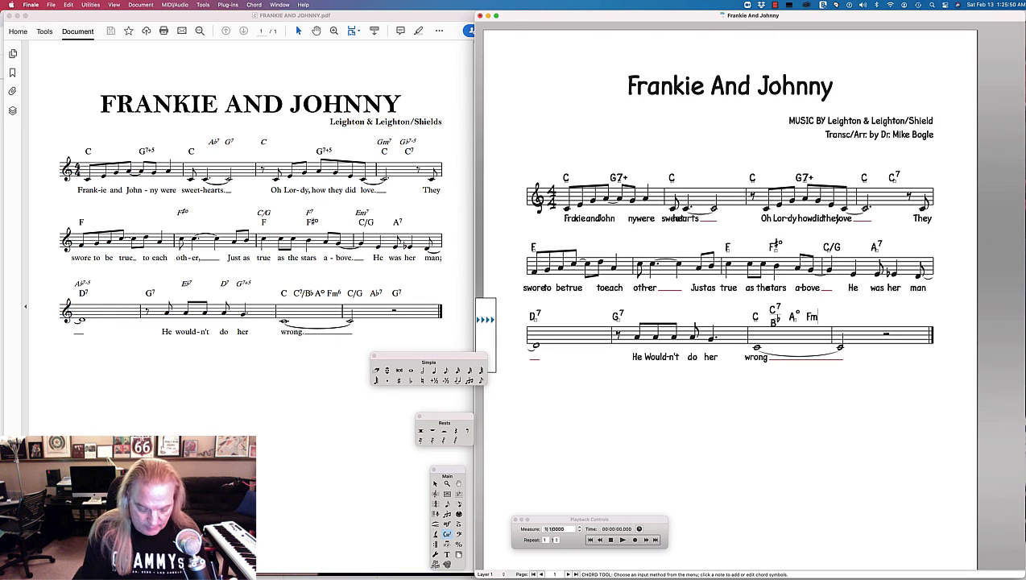
pyautogui.write('6')
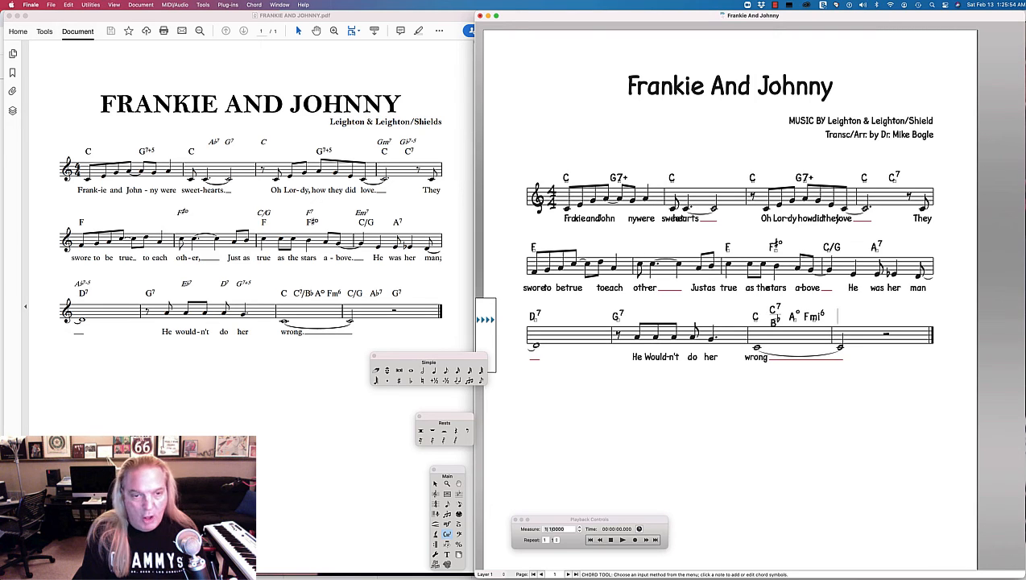
# - Enter the chords C/G, Ab7 and G7 across measure twelve
pyautogui.write('C')
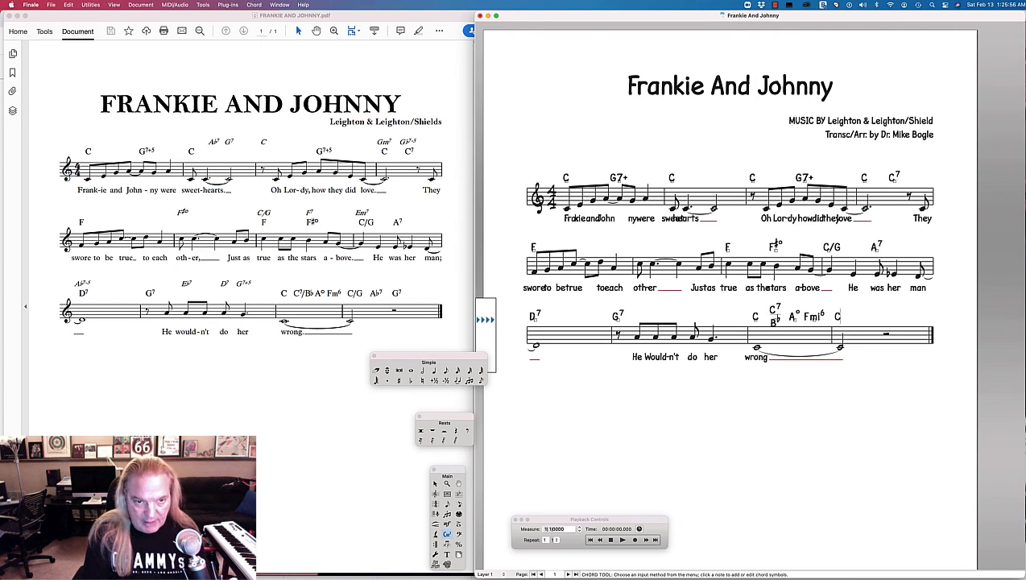
pyautogui.write('/G')
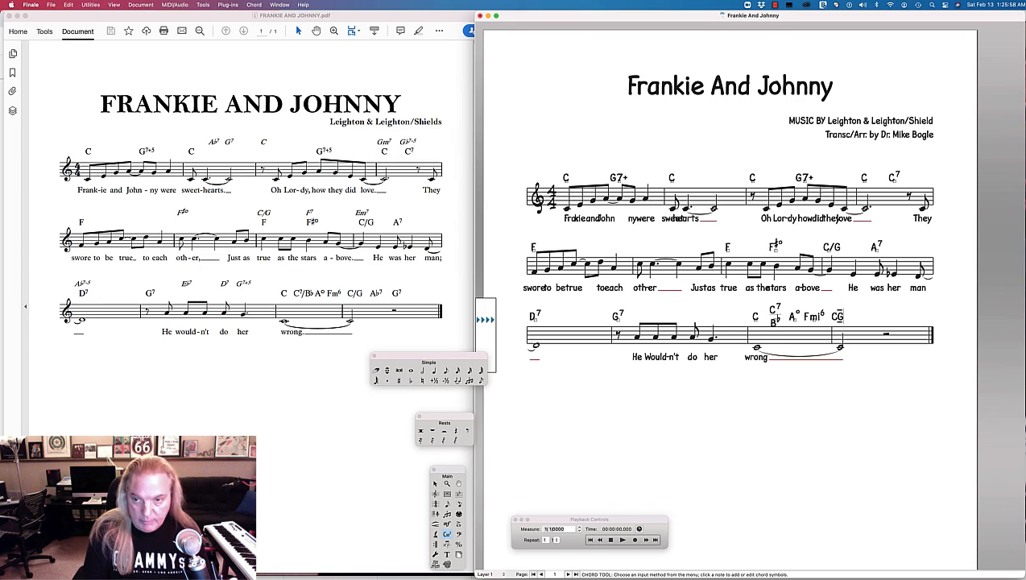
pyautogui.press('space')
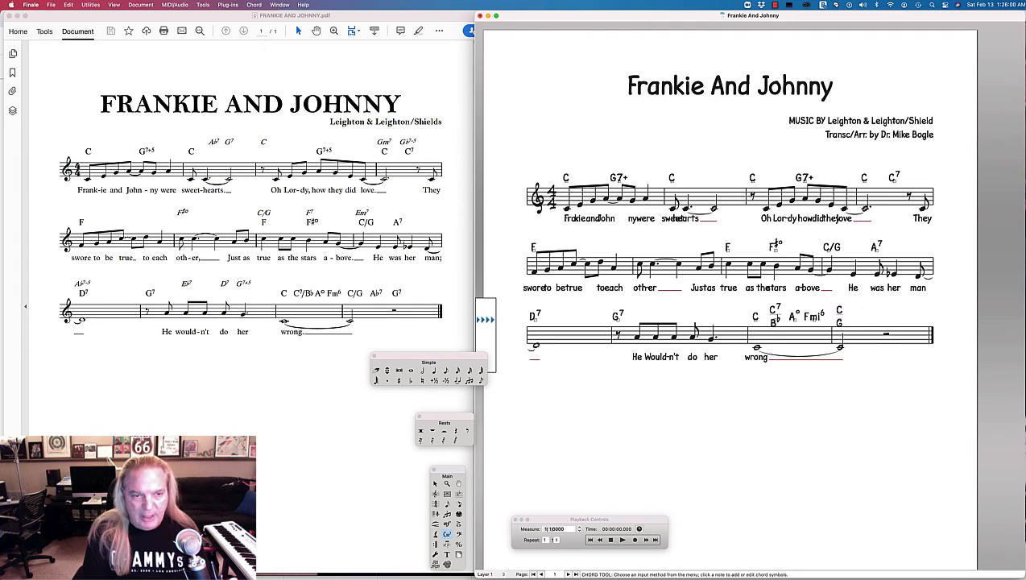
pyautogui.write('Ab')
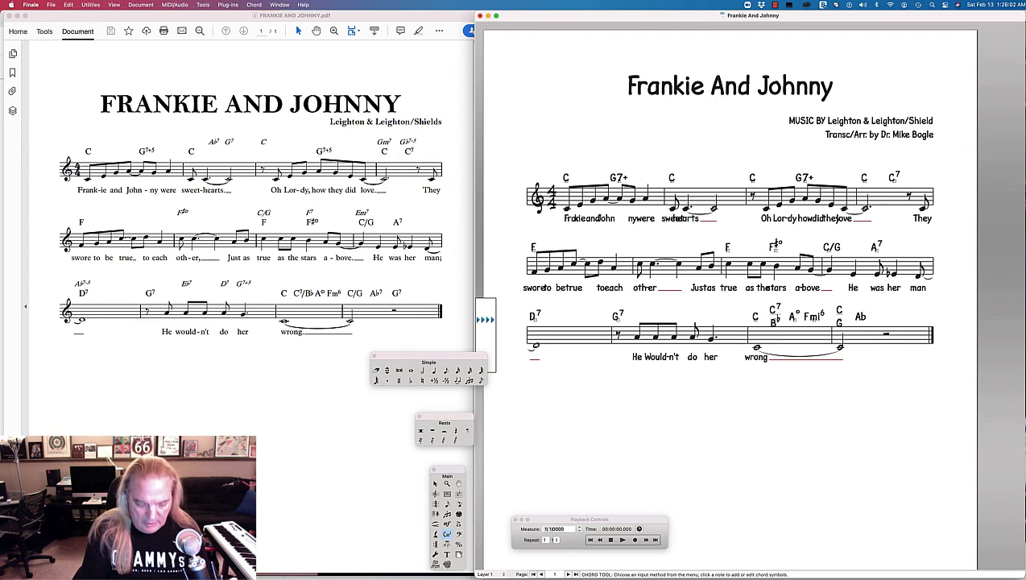
pyautogui.write('7')
pyautogui.press('space')
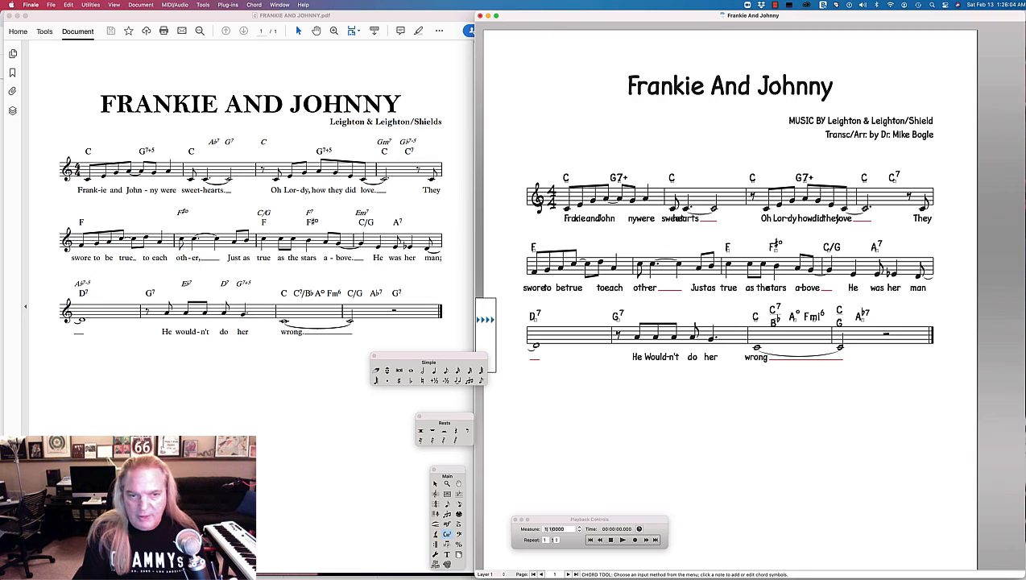
pyautogui.write('G7')
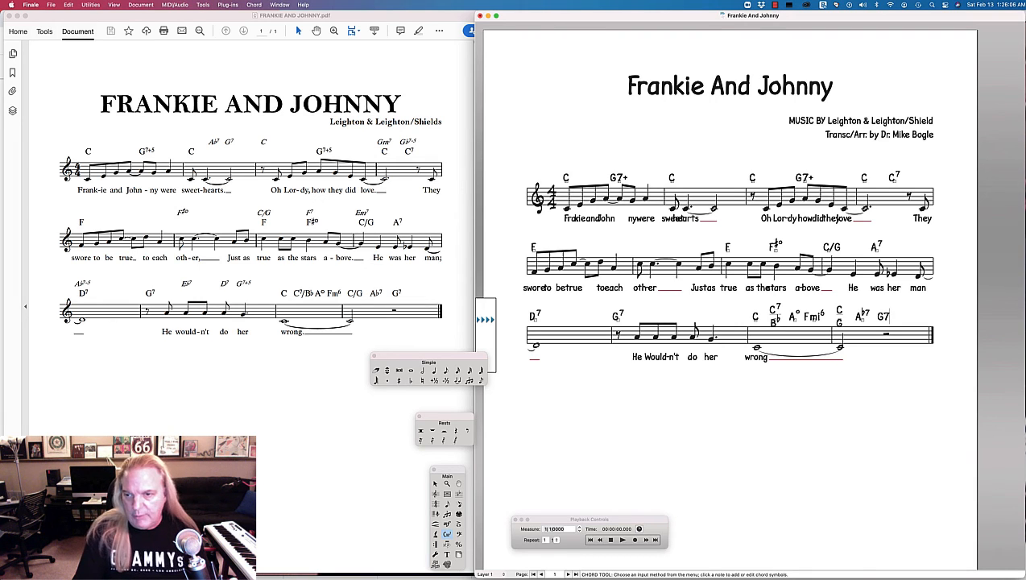
pyautogui.press('space')
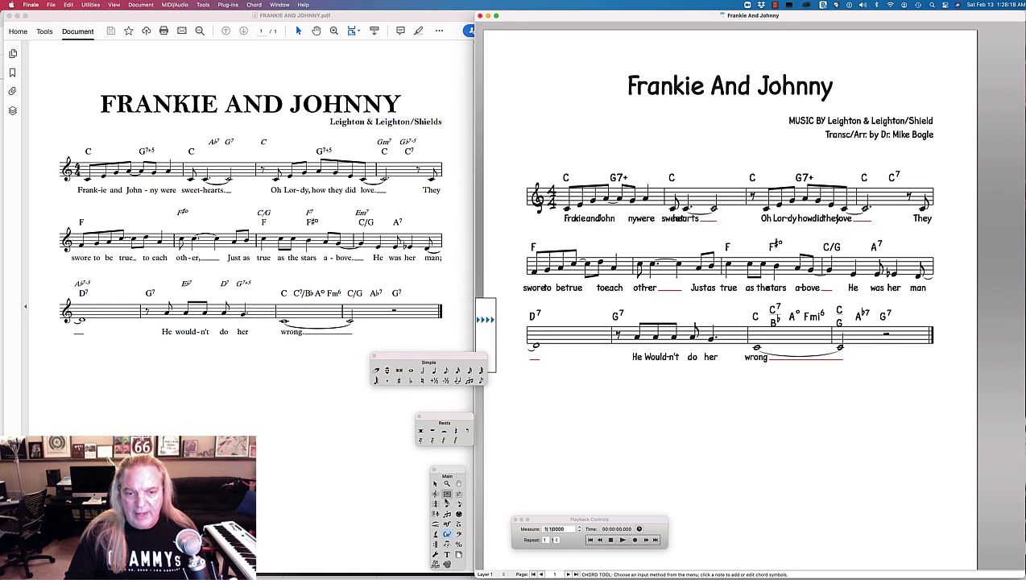
# - Fit measures 1 through 12 at three measures per system and refit them at two measures per system
pyautogui.click(435, 483)
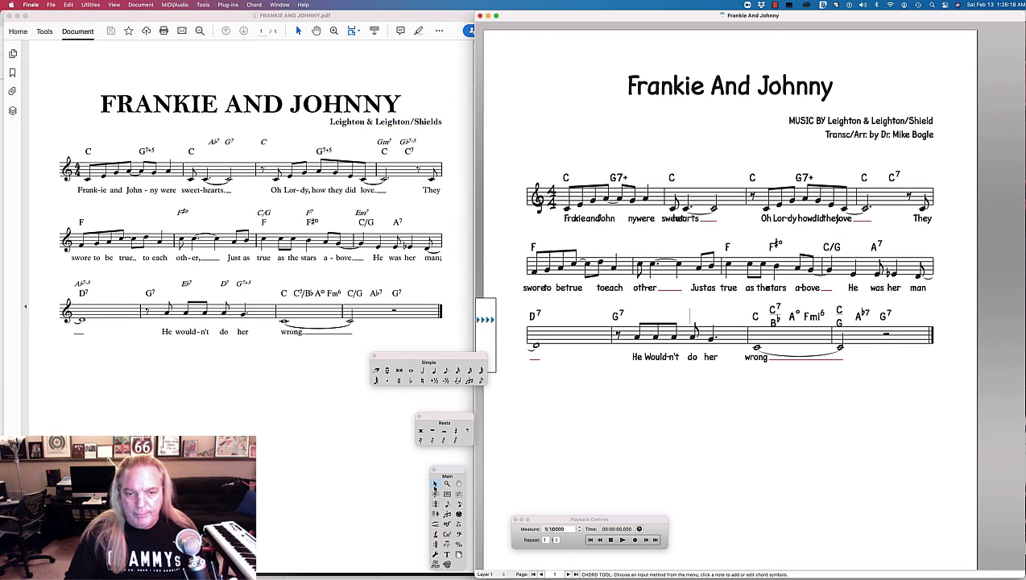
pyautogui.click(605, 206)
pyautogui.keyDown('shift'); pyautogui.click(878, 343); pyautogui.keyUp('shift')
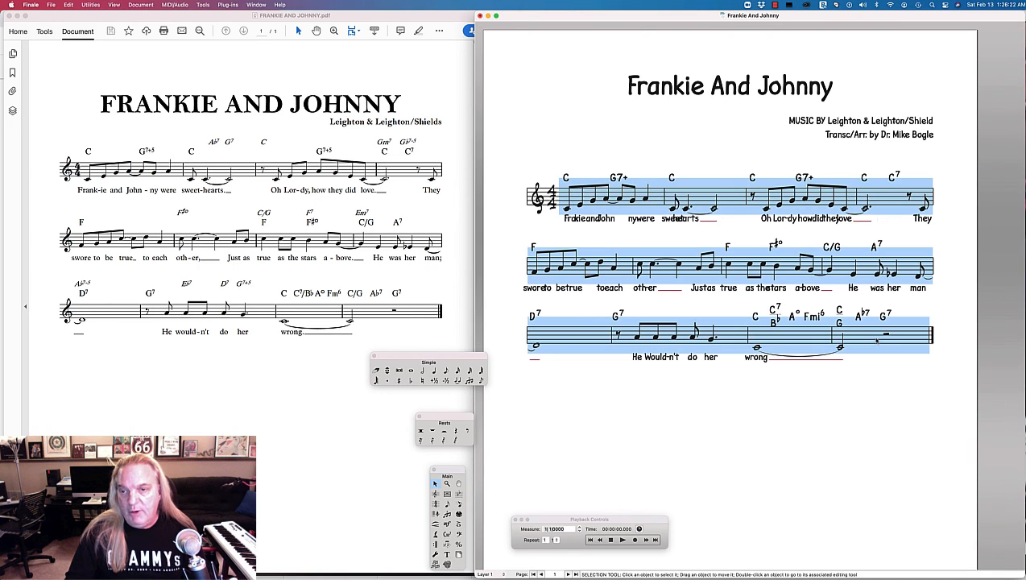
pyautogui.press('super+m')
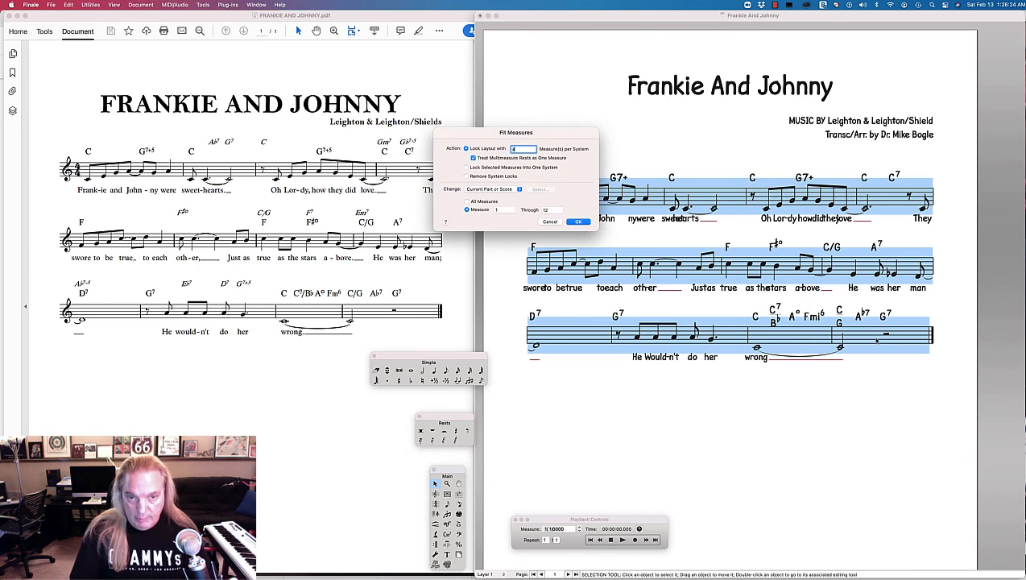
pyautogui.press('Return')
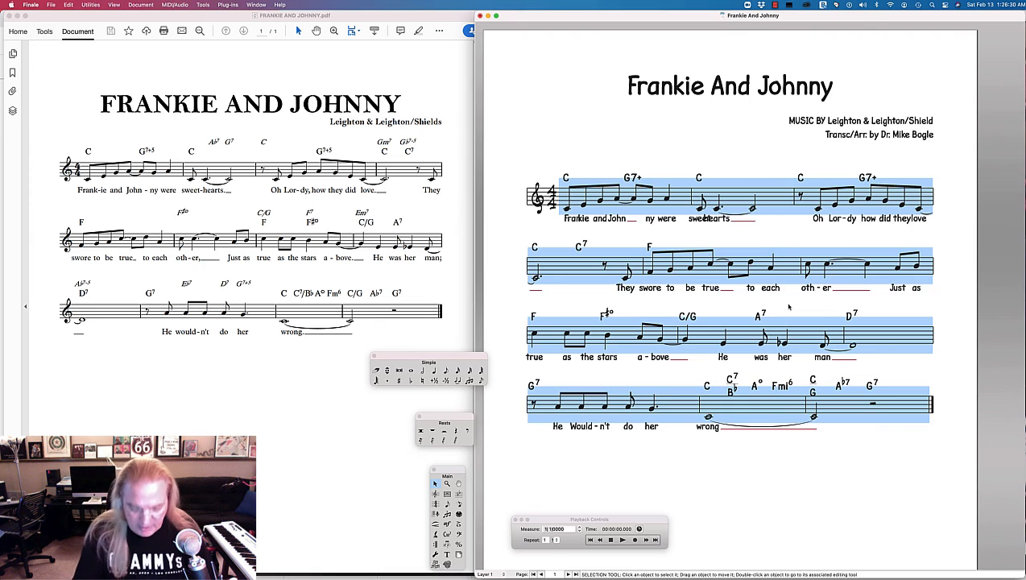
pyautogui.press('super+m')
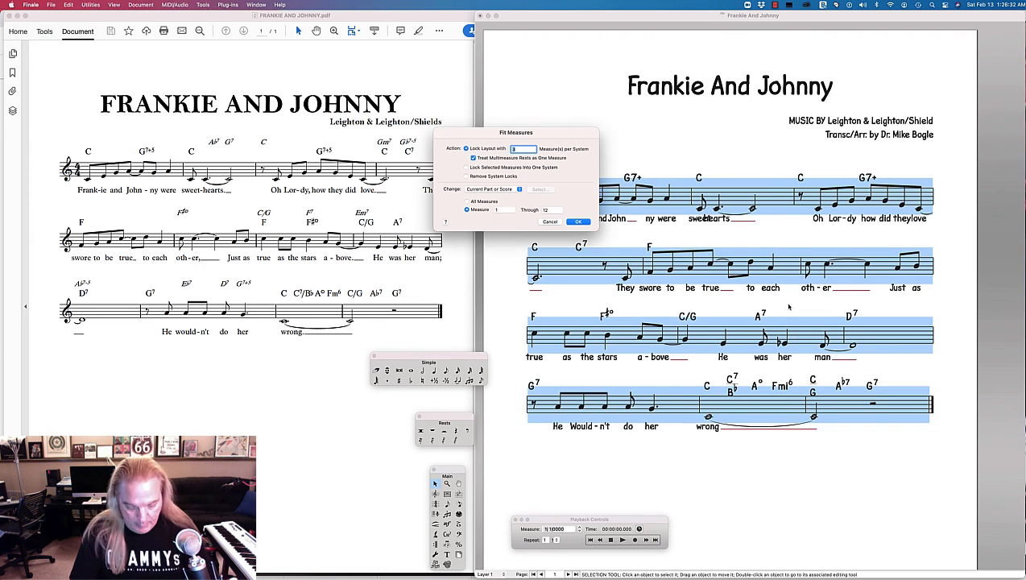
pyautogui.press('Return')
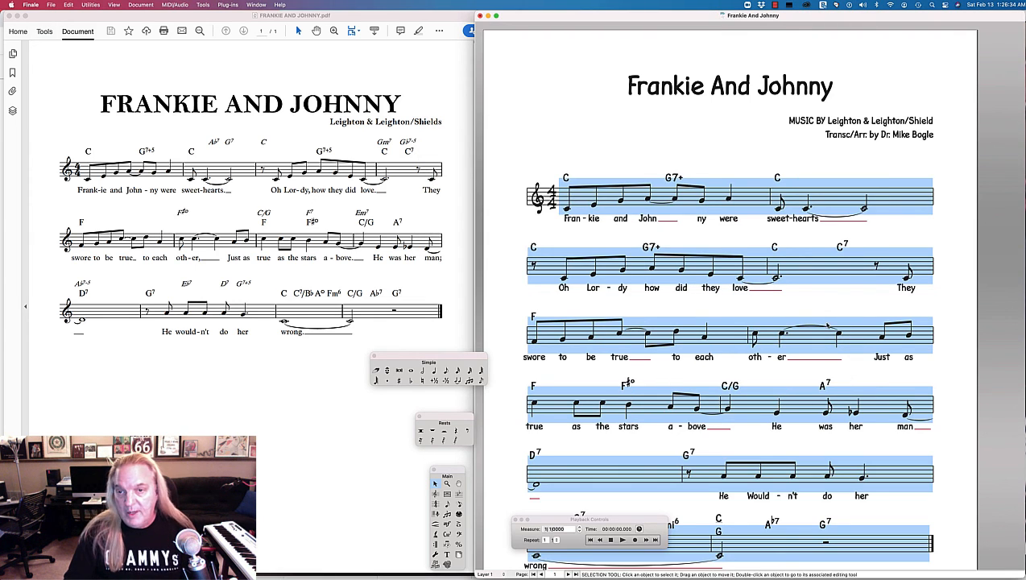
# - Shift the fifth and sixth systems slightly down the page with the Page Layout tool to widen the spacing above them
pyautogui.click(627, 155)
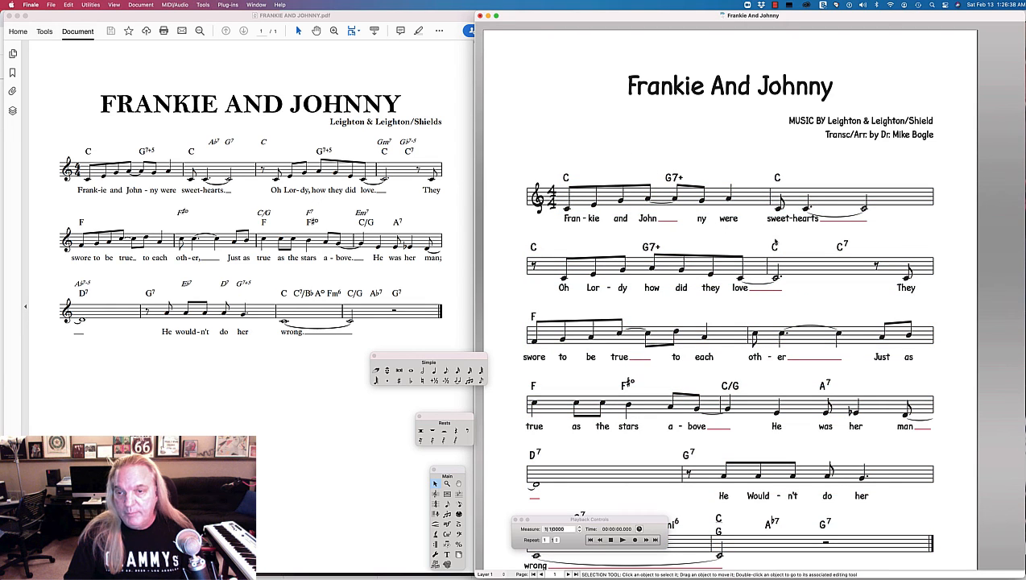
pyautogui.scroll(-5, 769, 238)
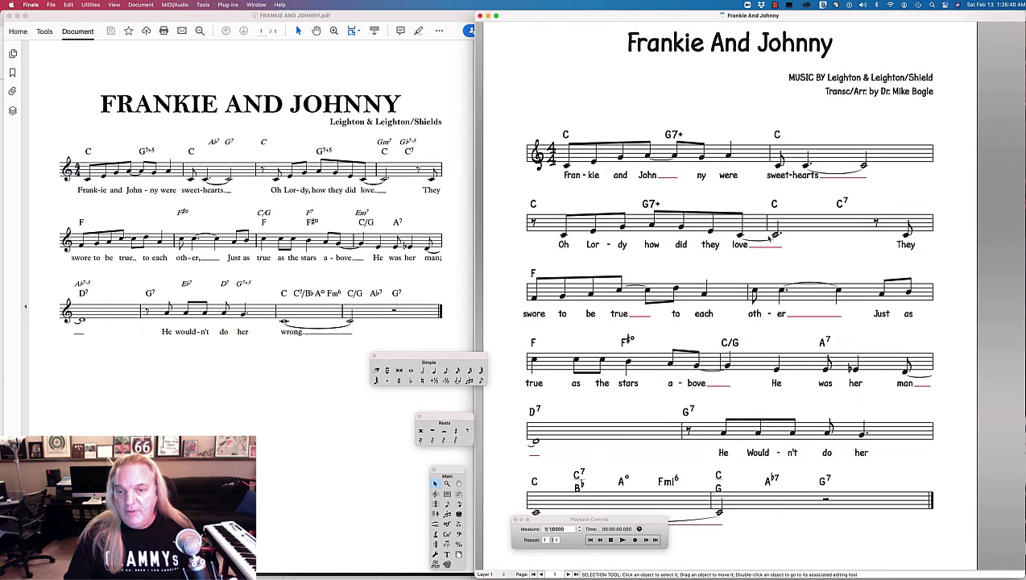
pyautogui.scroll(-4, 768, 238)
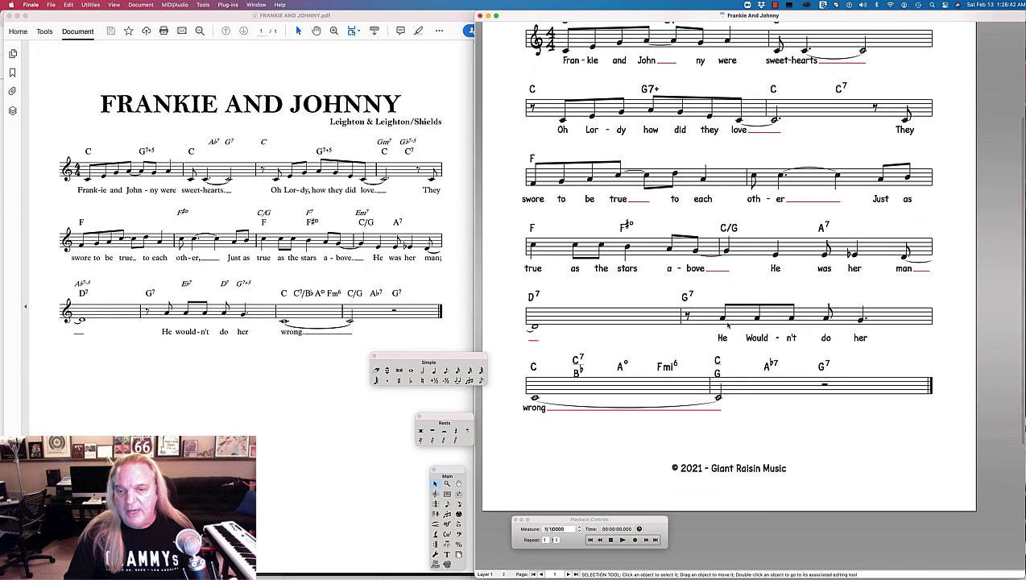
pyautogui.click(459, 555)
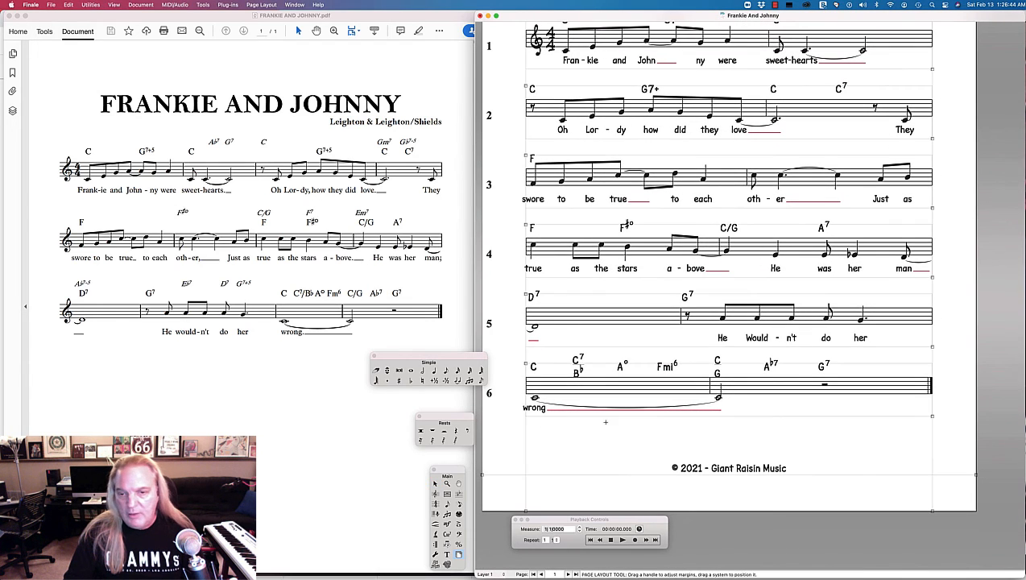
pyautogui.moveTo(622, 384); pyautogui.dragTo(621, 397)
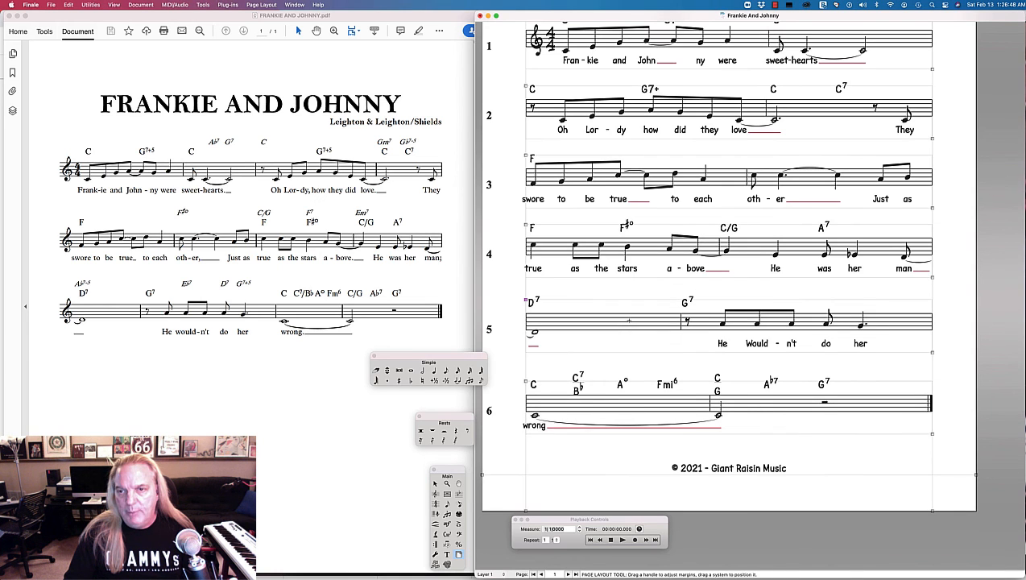
# - Review the whole page's layout, from the title and credits through all six systems to the copyright line
pyautogui.scroll(5, 726, 322)
pyautogui.scroll(3, 626, 320)
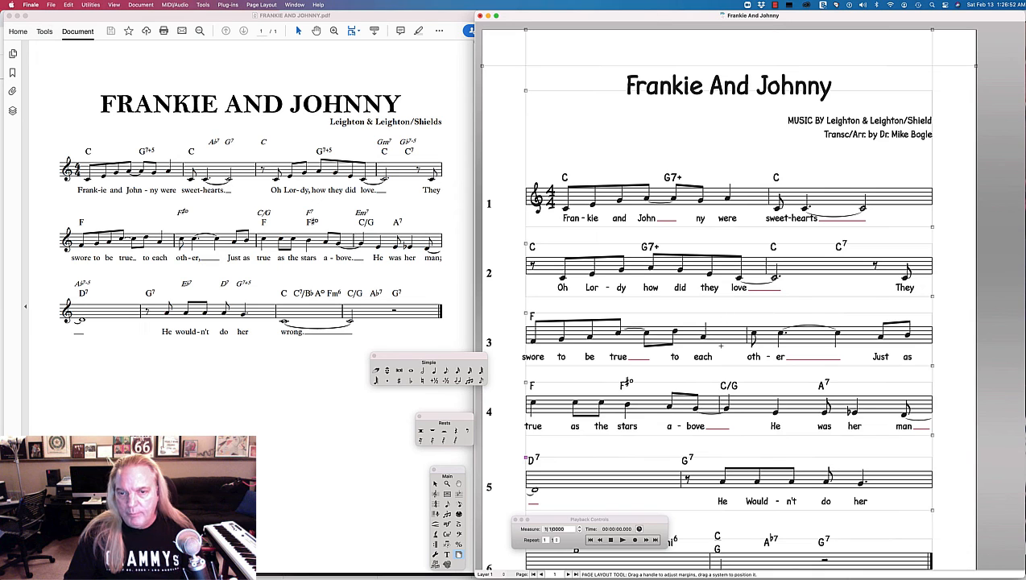
pyautogui.scroll(-8, 699, 431)
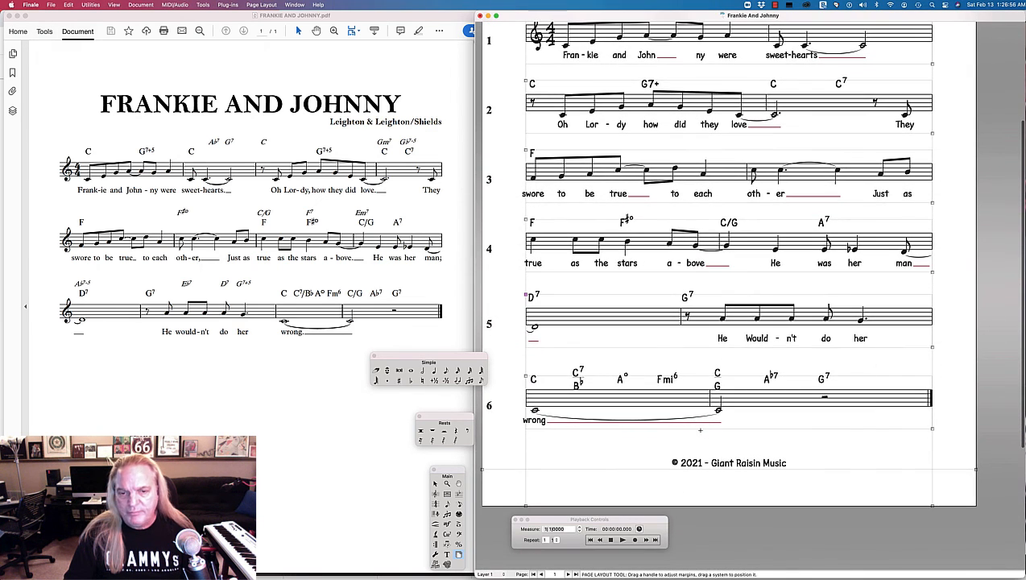
pyautogui.scroll(1, 701, 430)
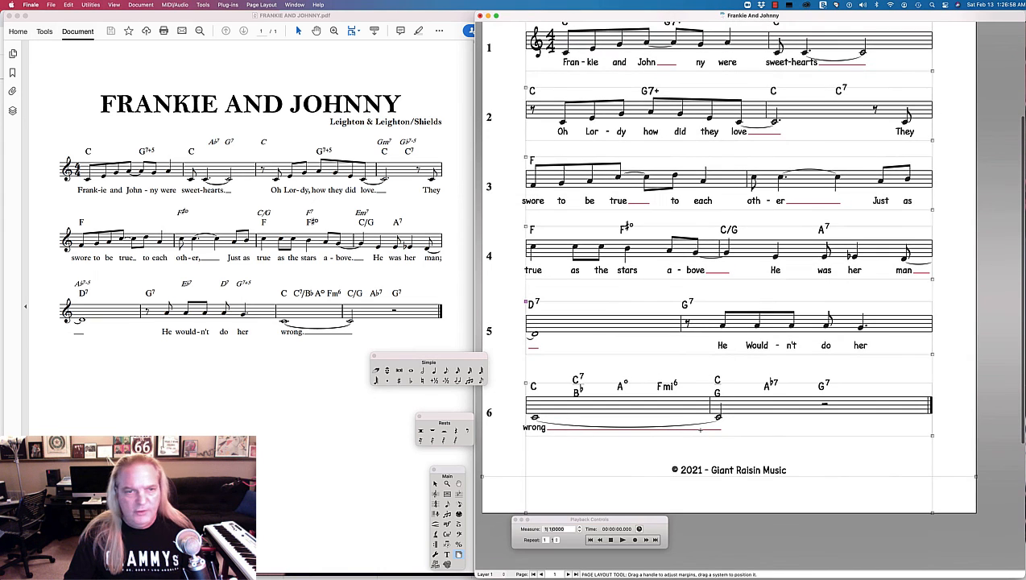
pyautogui.scroll(8, 700, 430)
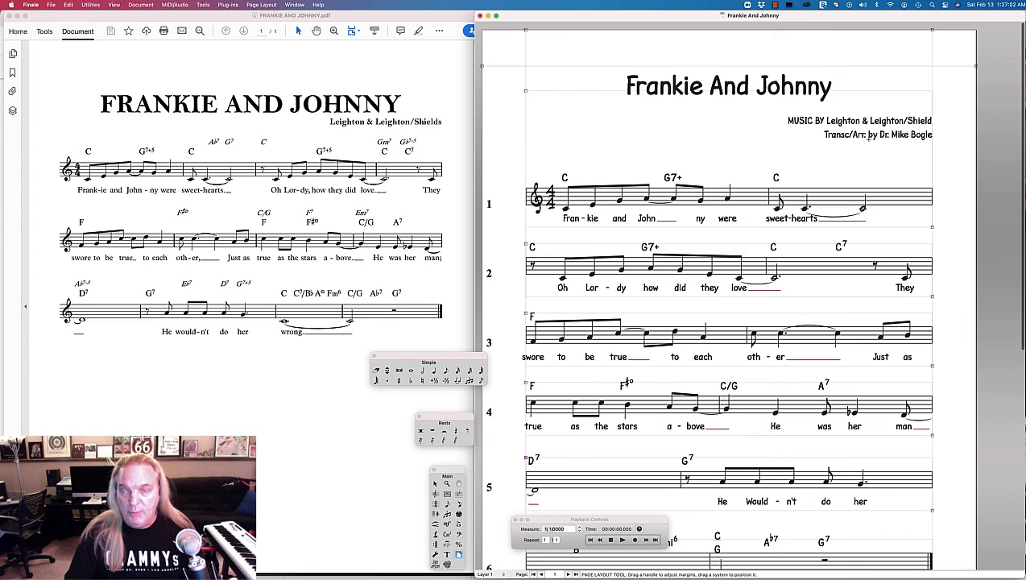
pyautogui.scroll(-10, 692, 141)
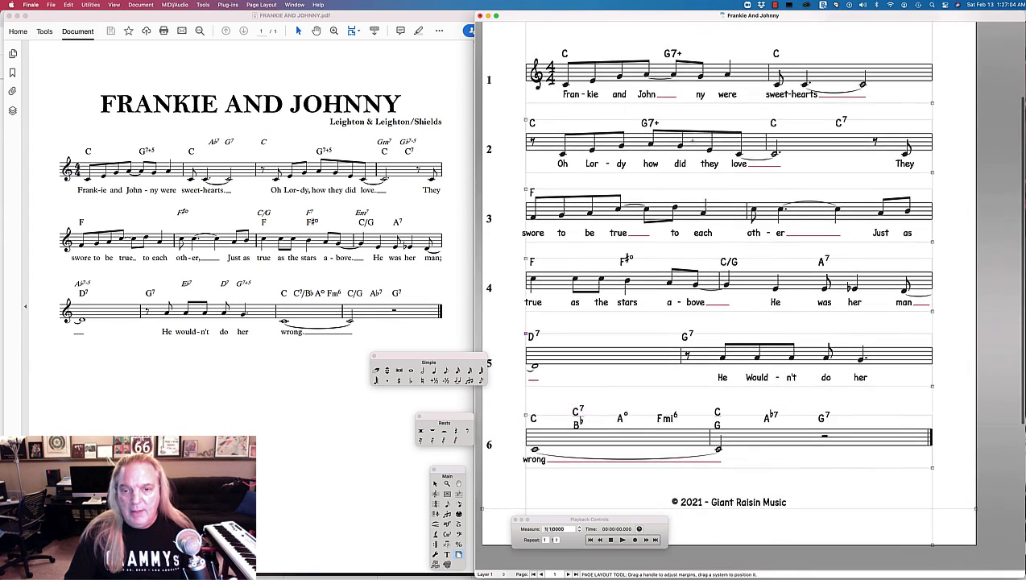
pyautogui.scroll(-1, 692, 142)
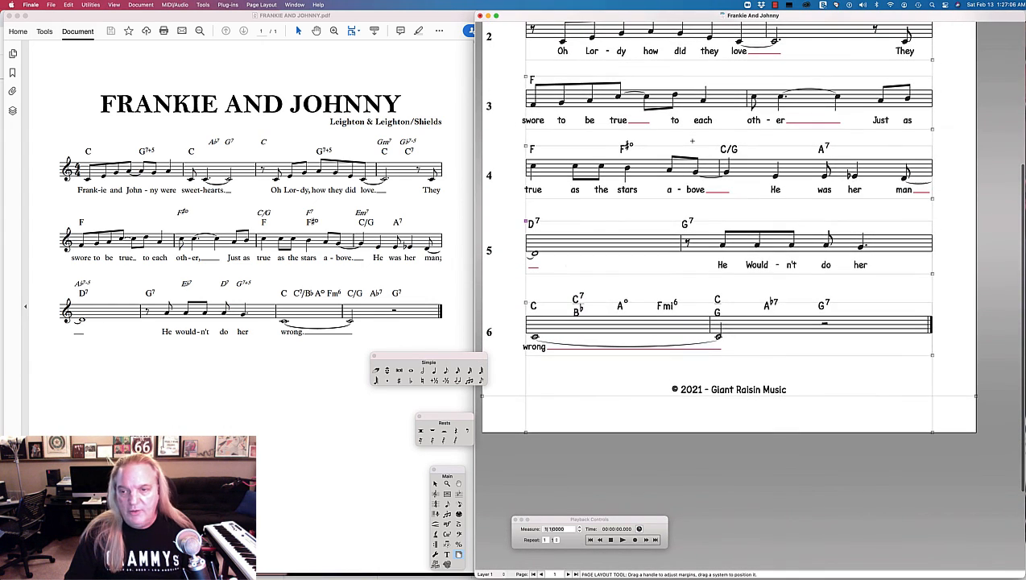
pyautogui.scroll(11, 692, 141)
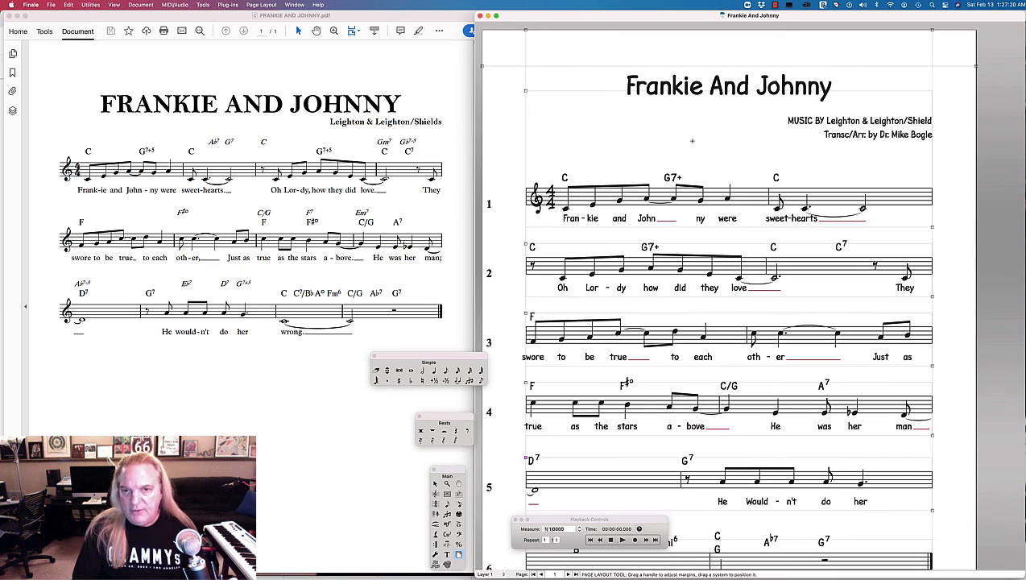
# - Save the score as a PDF named "Frankie And Johnny" in the "MIDI II - Video 04 - Frankie And Johnny" folder
pyautogui.press('super+p')
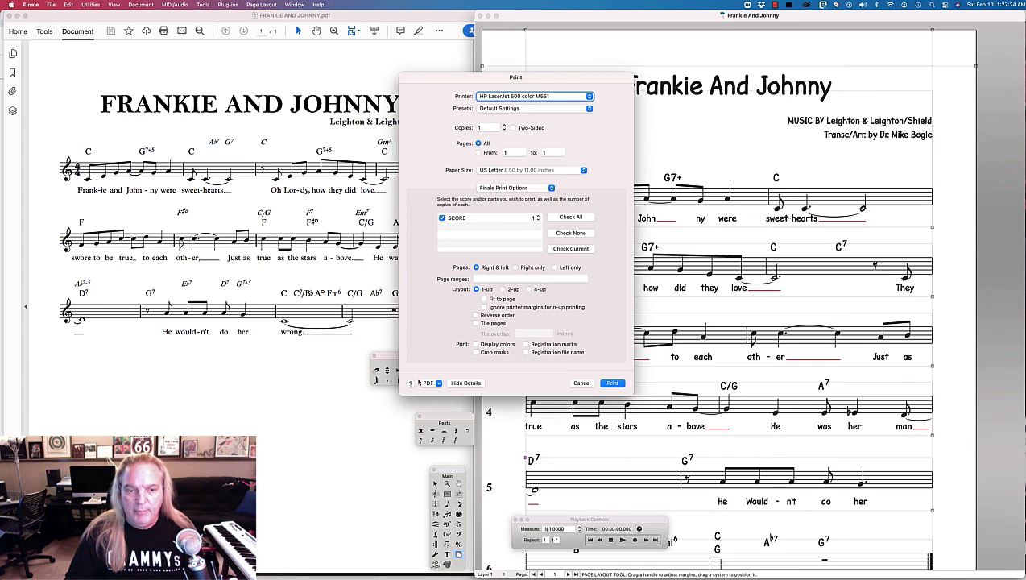
pyautogui.click(427, 384)
pyautogui.click(431, 406)
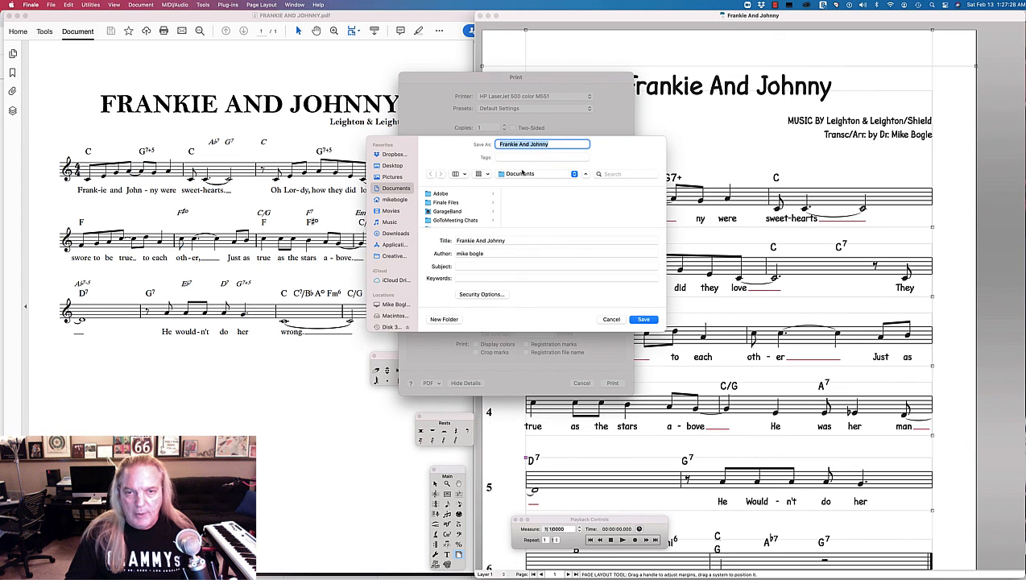
pyautogui.click(521, 175)
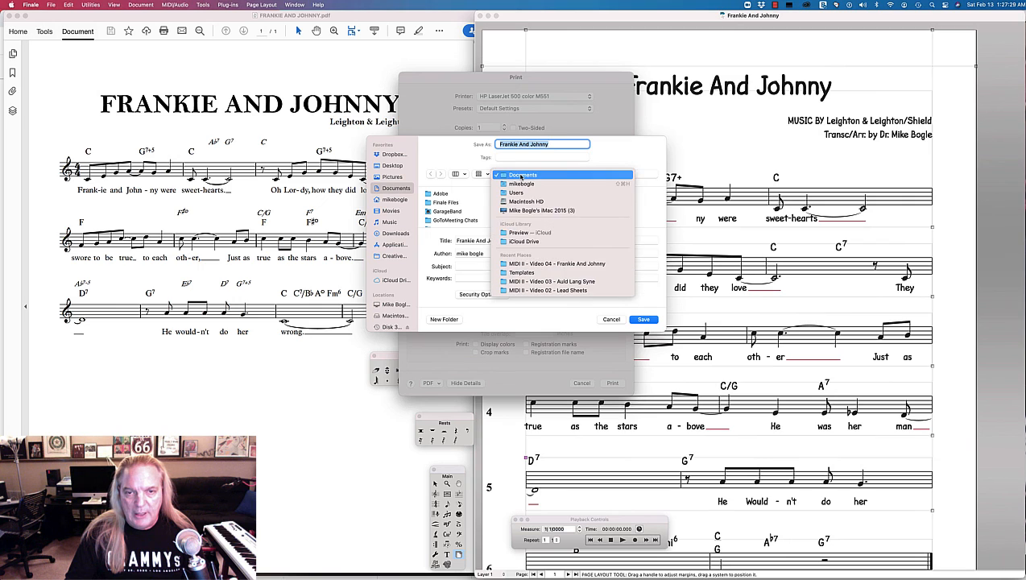
pyautogui.click(556, 264)
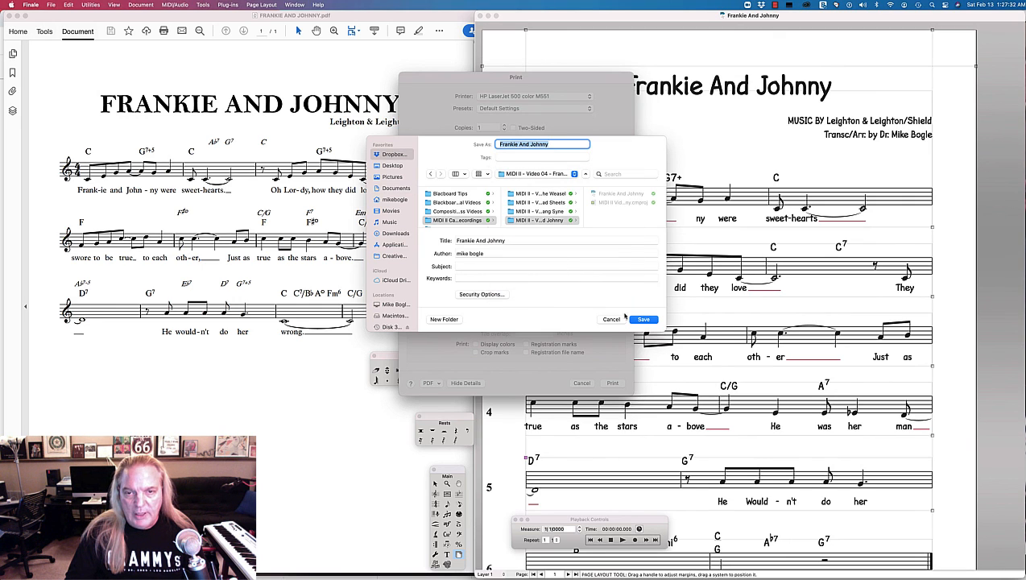
pyautogui.click(643, 319)
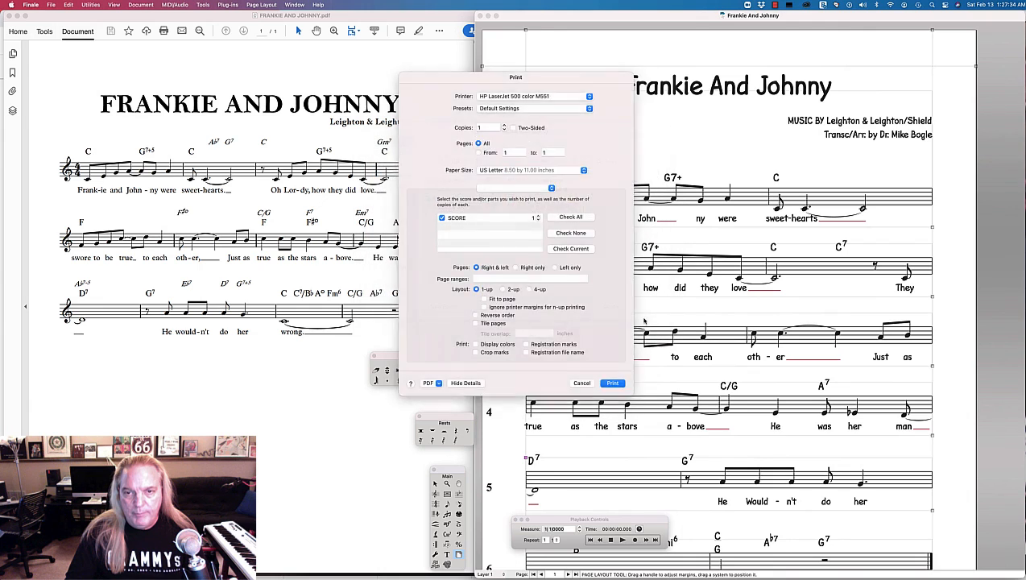